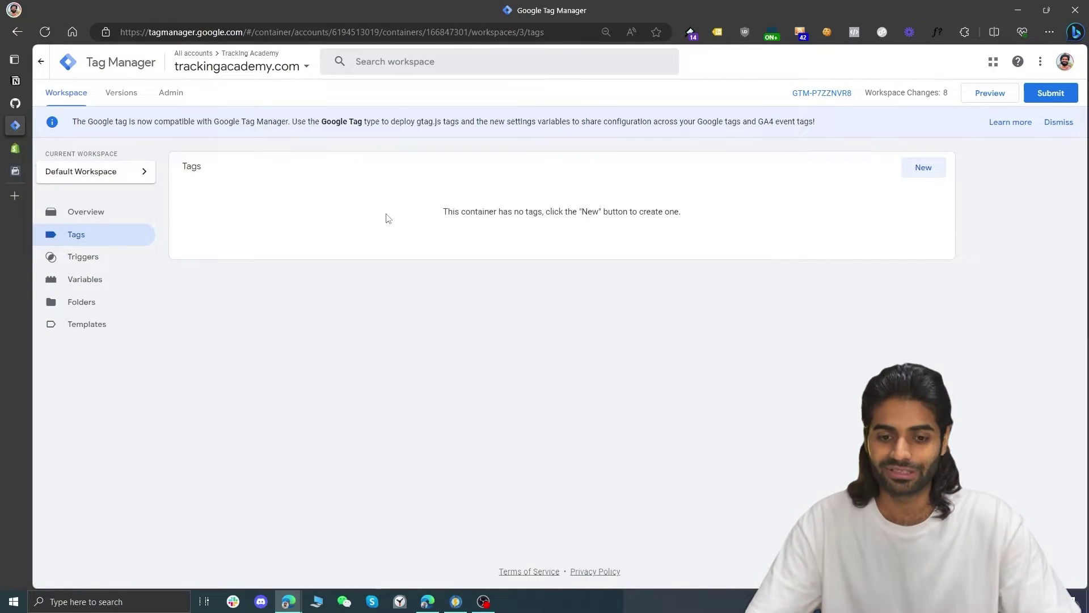
- Copy the head snippet from the container's Google Tag Manager installation code
click(827, 98)
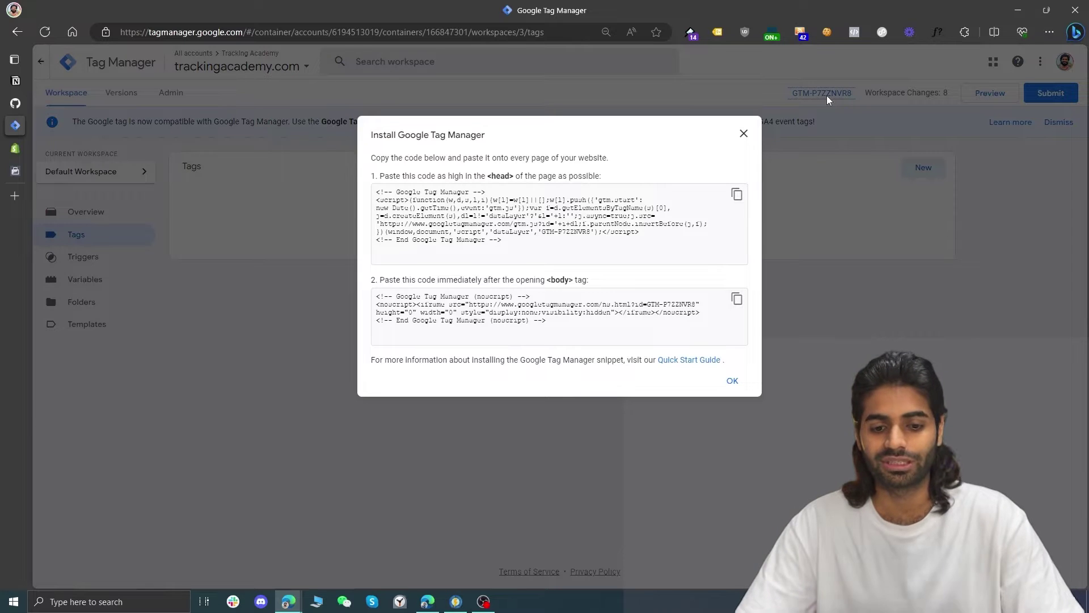
click(736, 299)
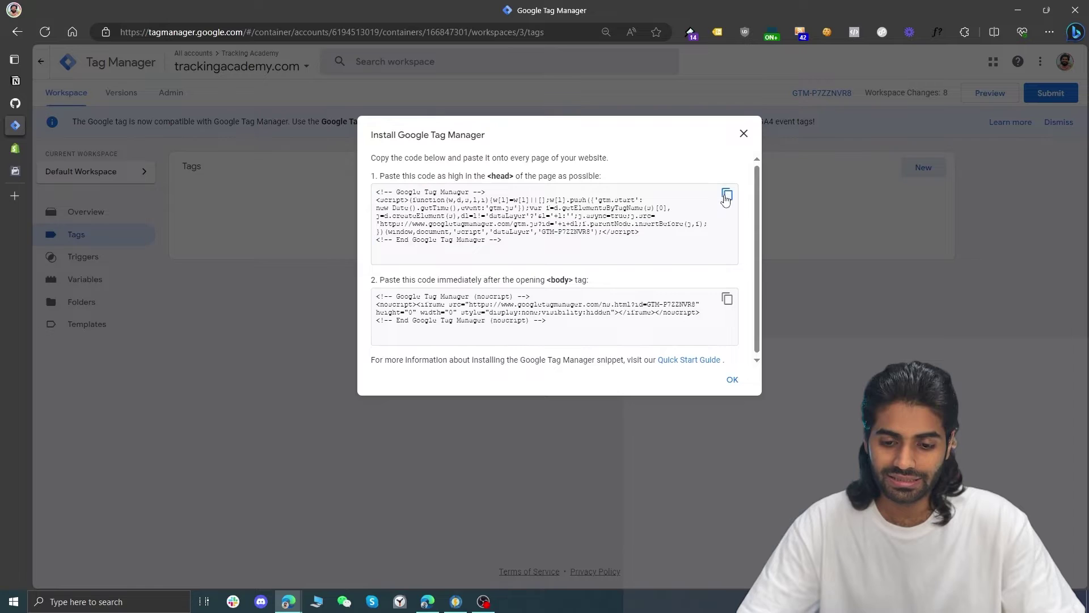
click(726, 199)
- Switch to the Shopify admin, open the Dawn theme's code and paste the snippet directly below the opening <head> tag in theme.liquid
click(11, 147)
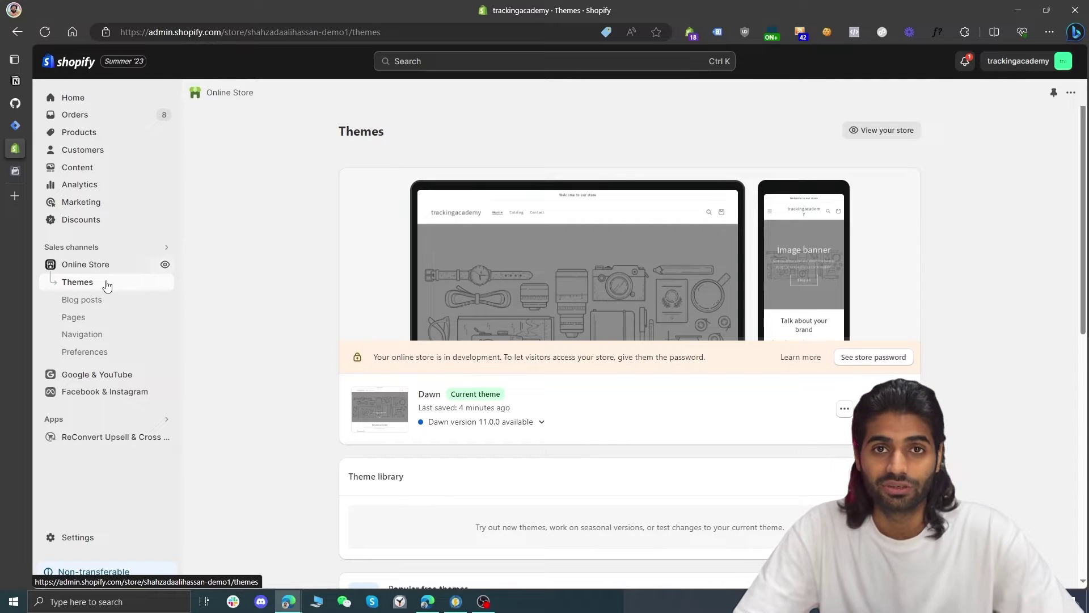
click(844, 409)
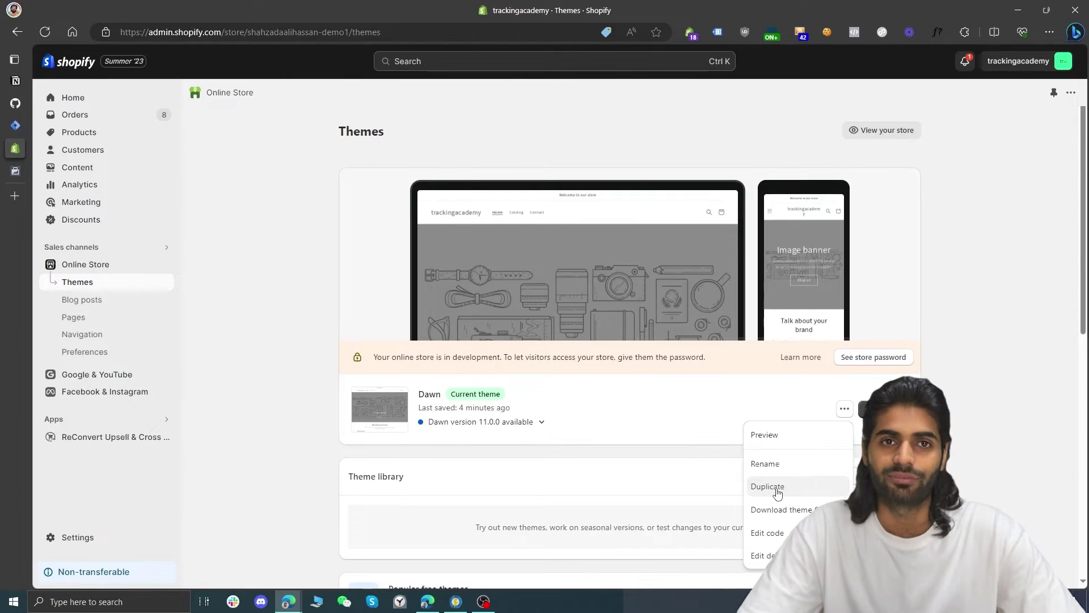
click(778, 534)
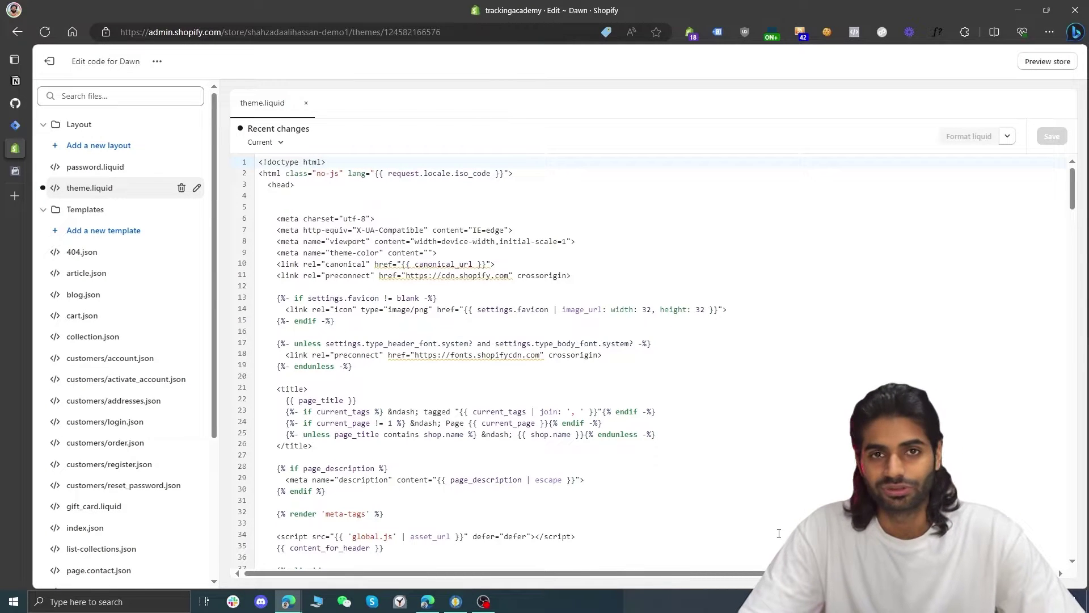
click(267, 185)
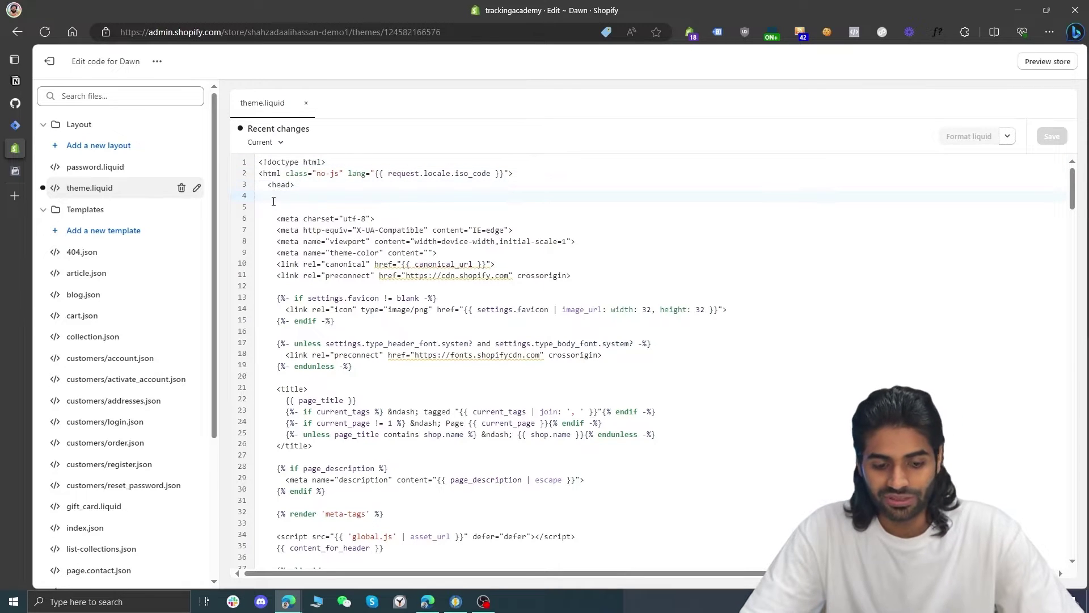
key(ctrl+v)
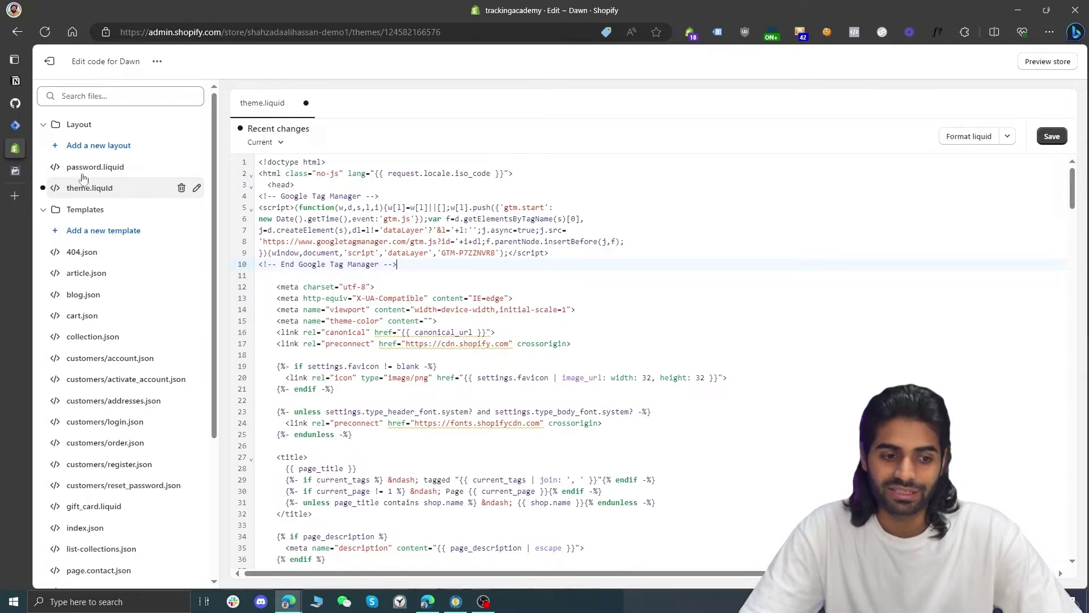
- Copy the noscript body snippet in Google Tag Manager and switch back to the Shopify theme code
click(15, 125)
click(727, 299)
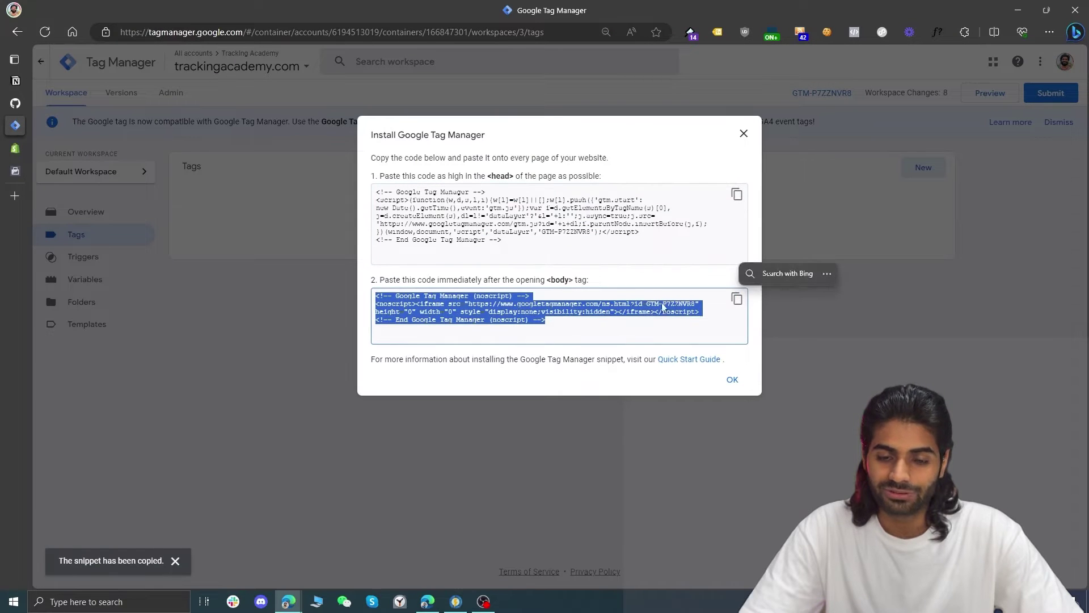
click(13, 148)
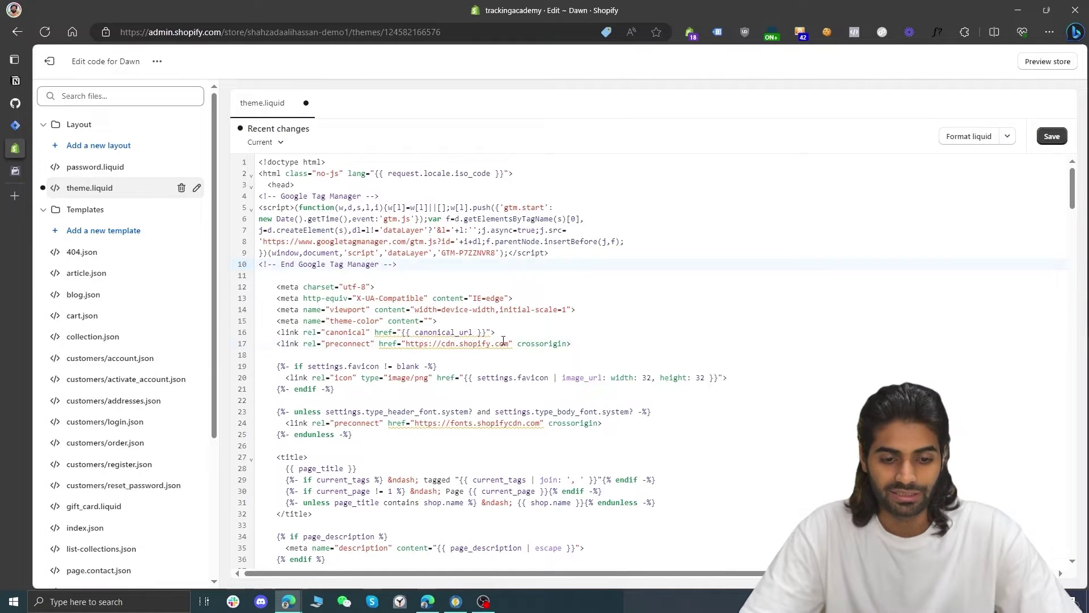
- Paste the noscript snippet on new lines below the opening <body> tag in theme.liquid and format the liquid code
click(503, 342)
key(ctrl+f)
text(<)
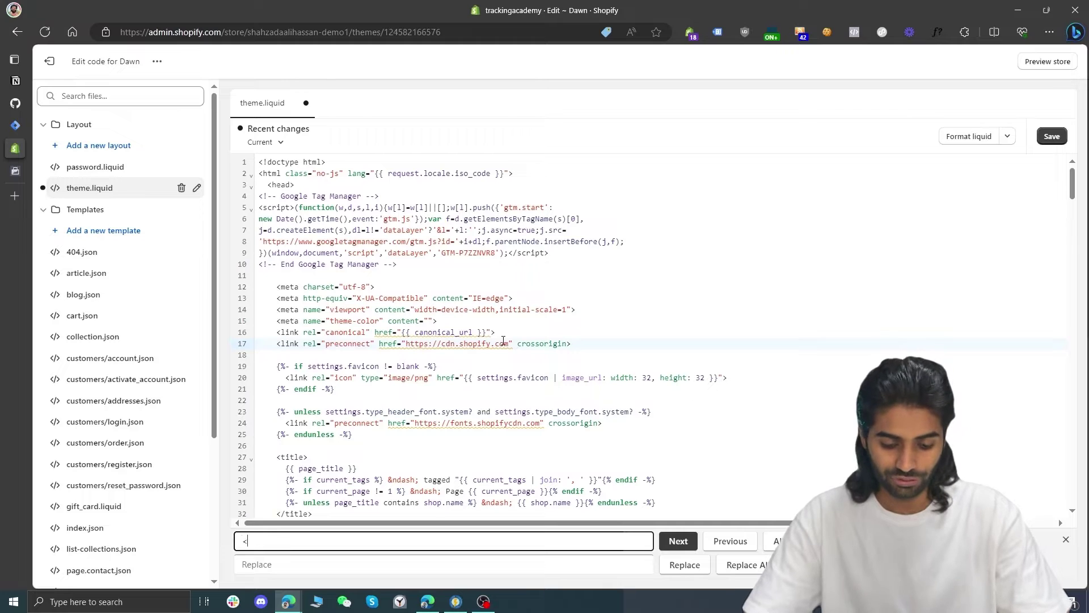
key(Return)
scroll(397, 340, down, 3)
click(374, 268)
key(Escape)
key(Return)
key(Return)
key(Return)
key(Return)
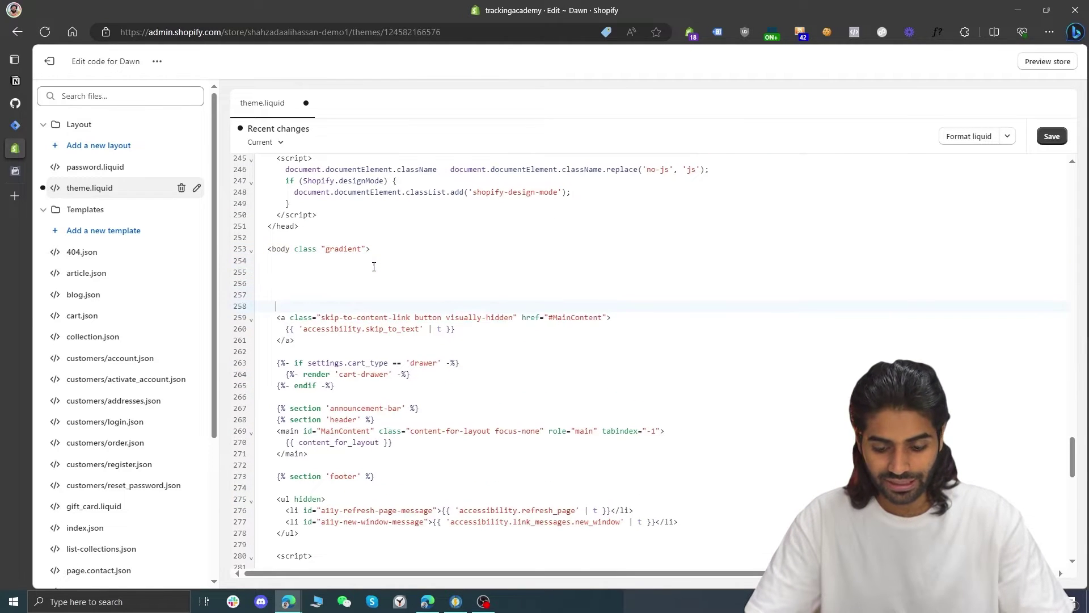
key(ctrl+v)
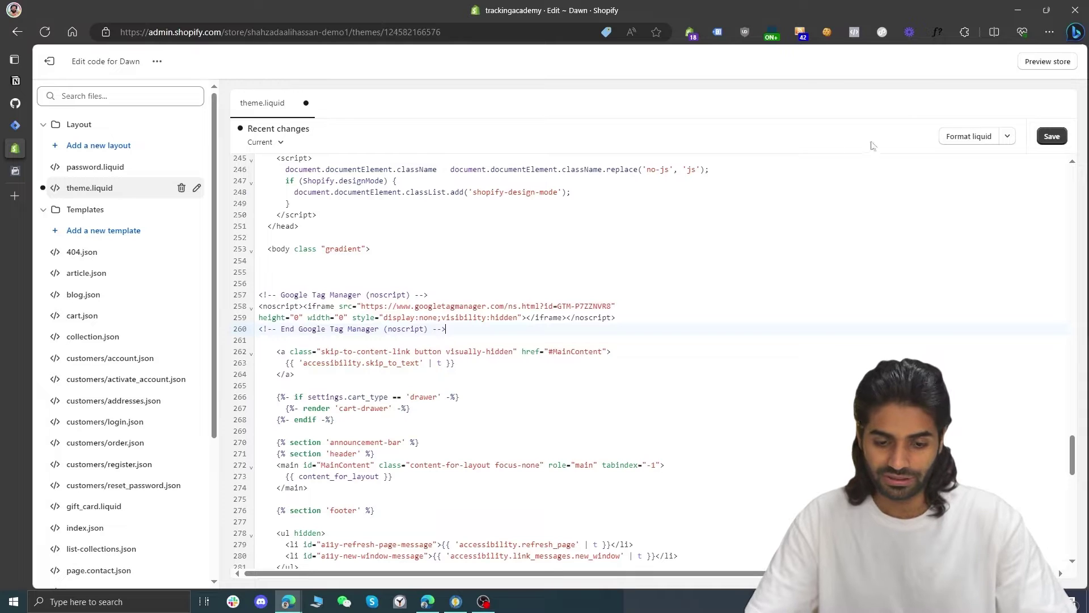
click(976, 142)
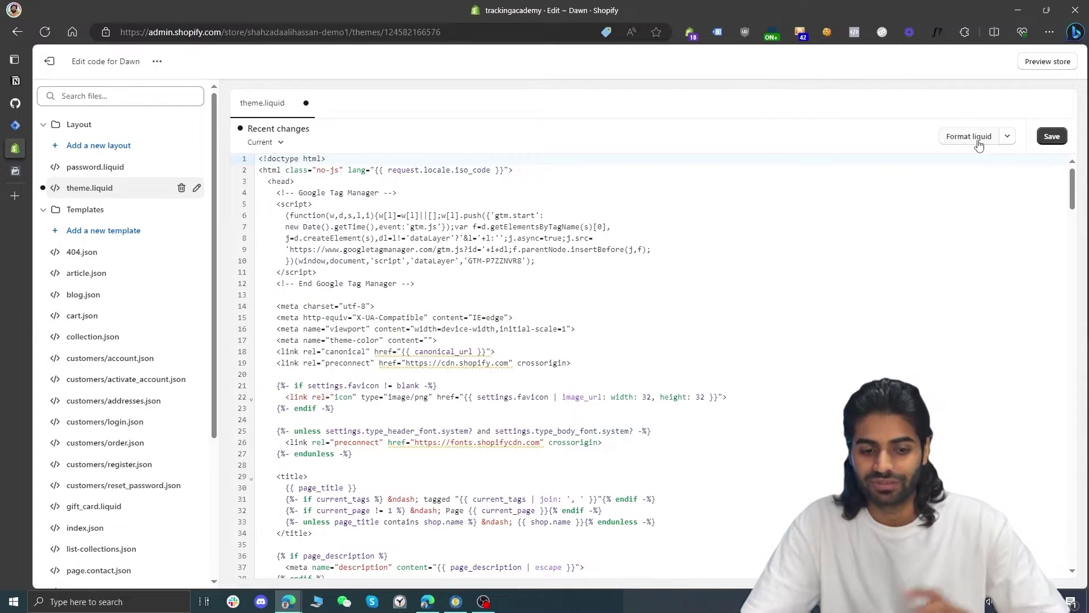
- Preview the Google Tag Manager container on the Shopify store and inspect its tag details in Tag Assistant Legacy
click(15, 124)
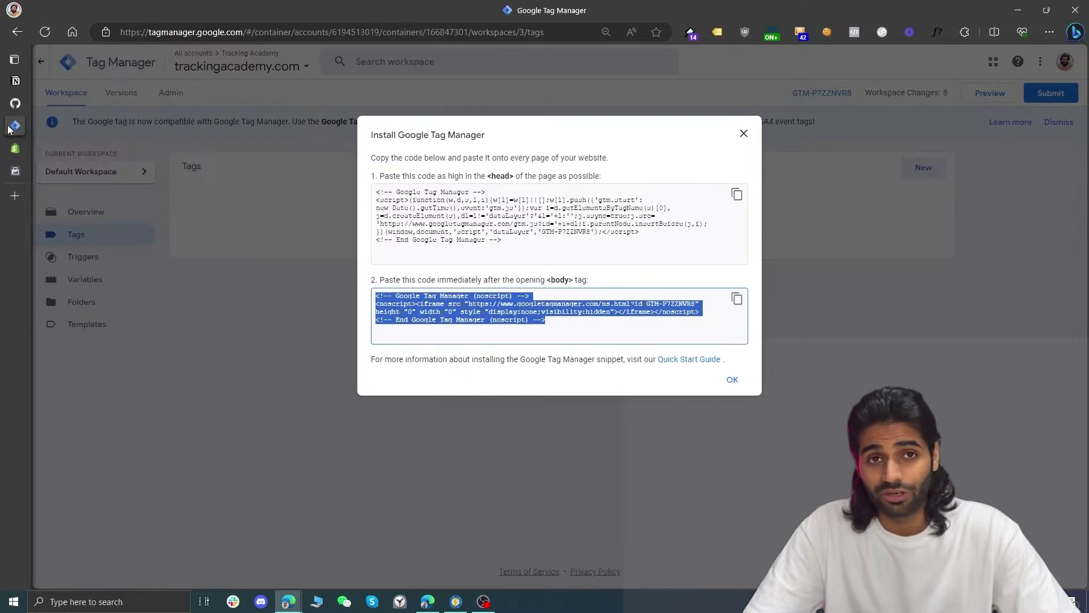
click(744, 135)
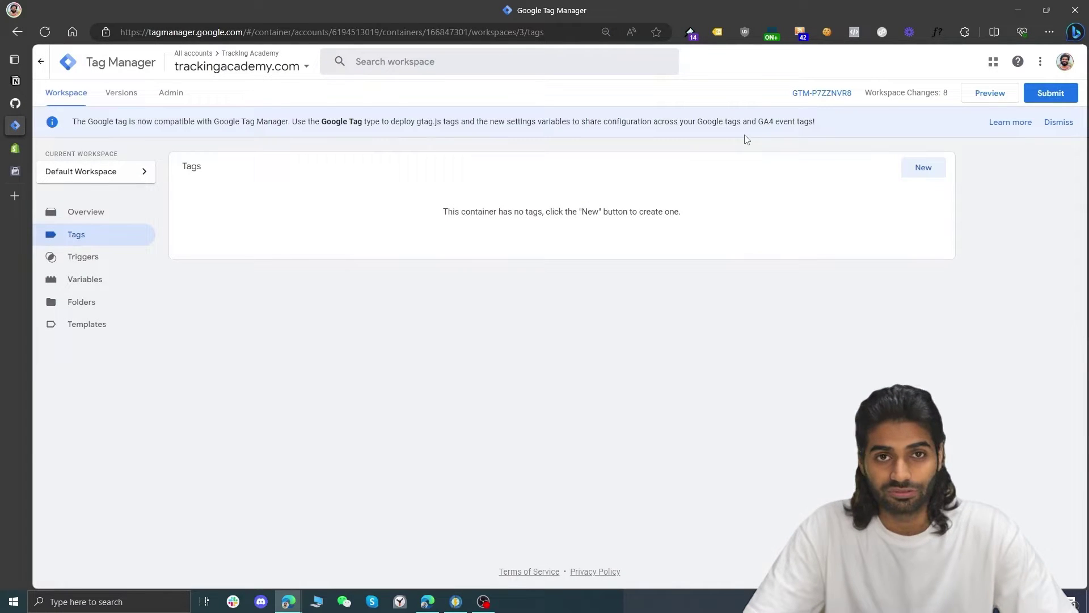
click(992, 93)
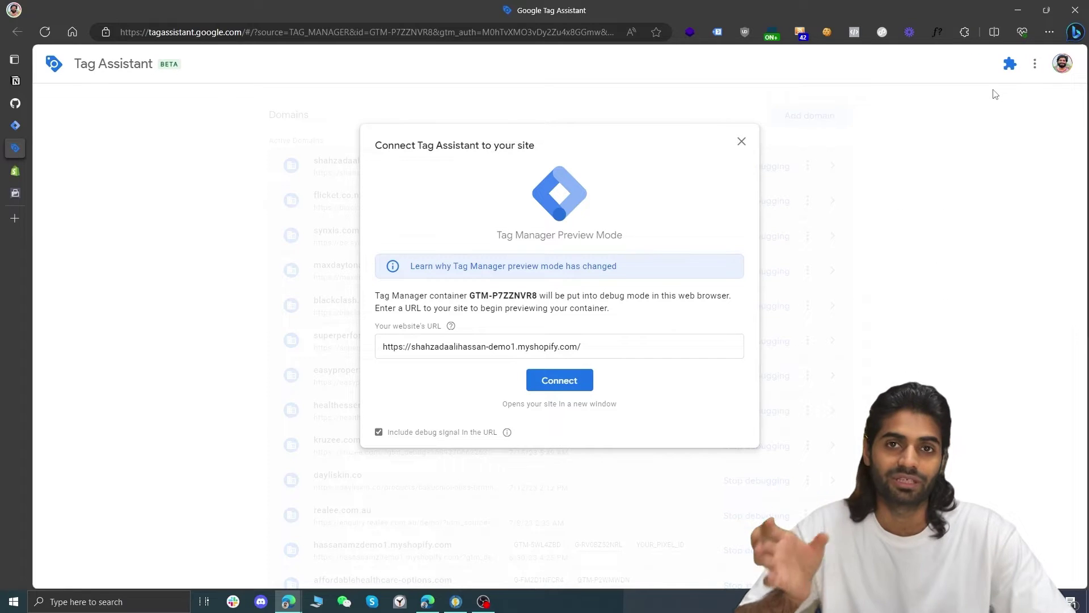
click(576, 379)
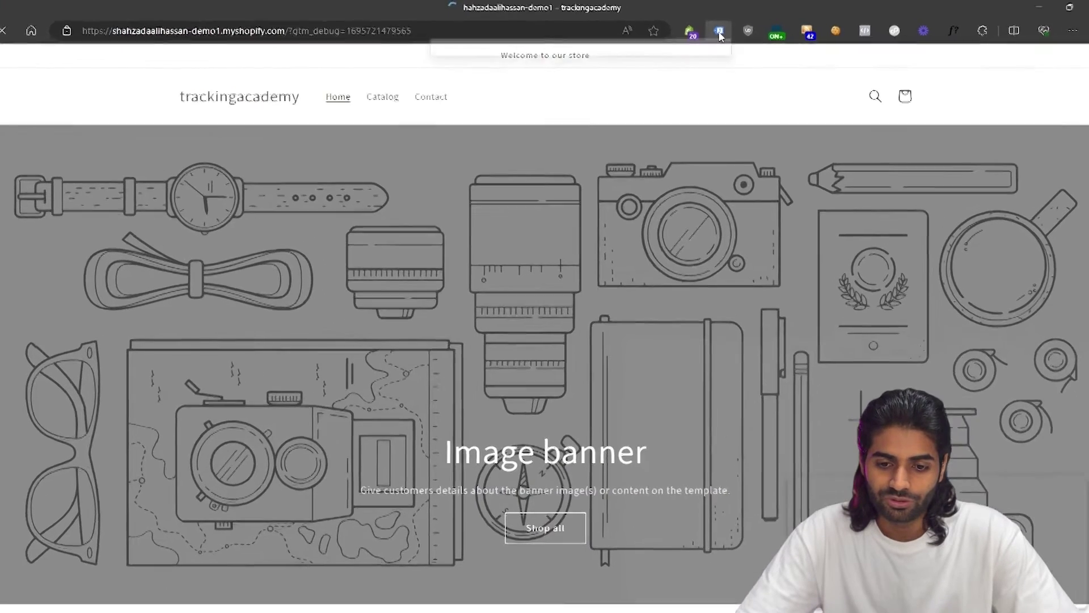
click(718, 38)
click(648, 138)
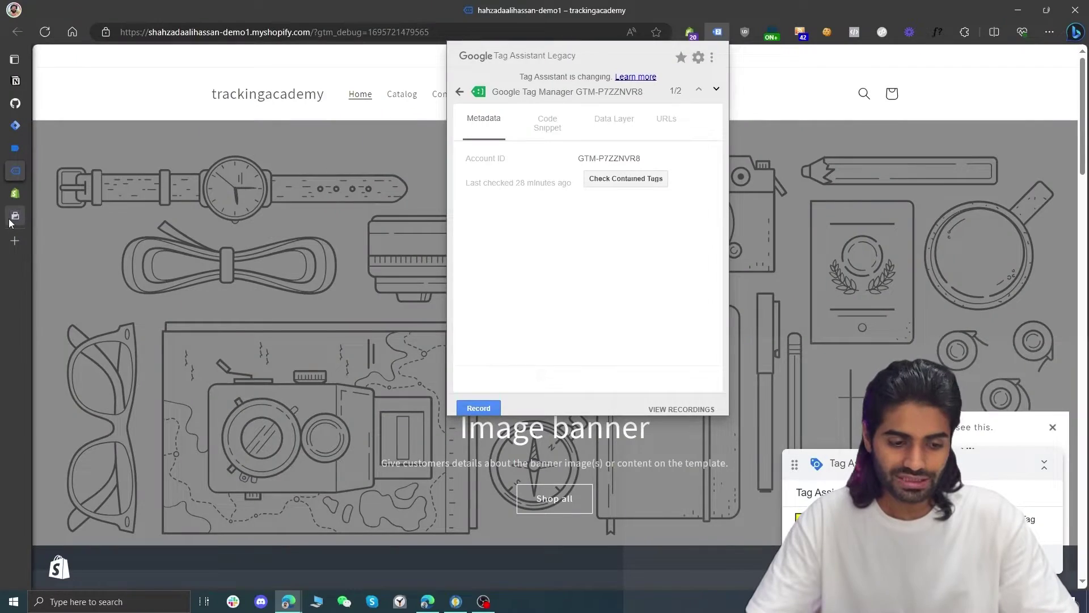
- Switch to Facebook Events Manager and copy the dataset ID of the TrackingAcademy data source
click(15, 217)
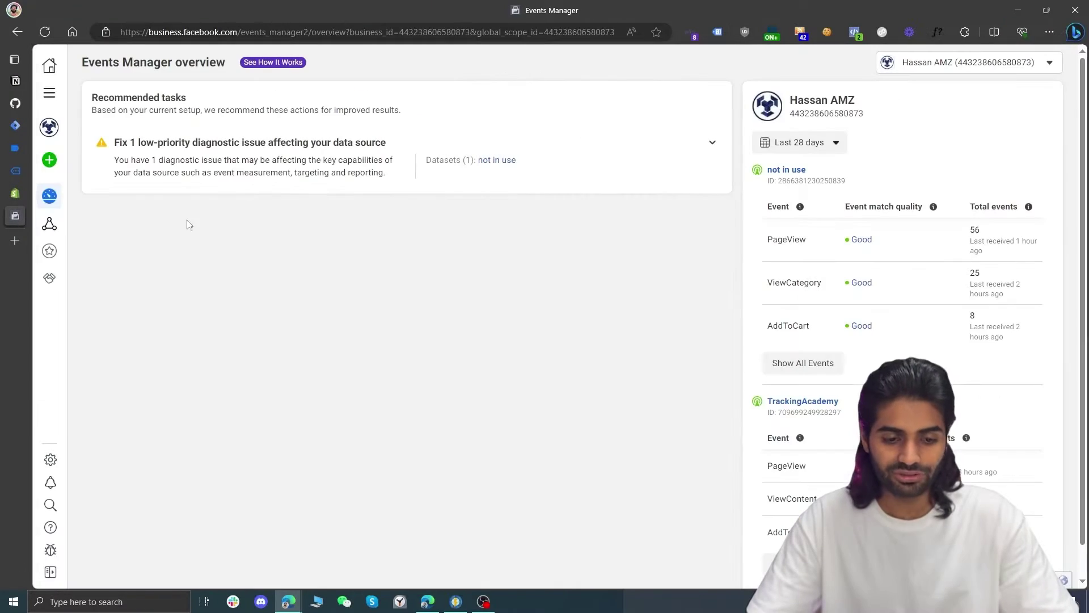
click(50, 93)
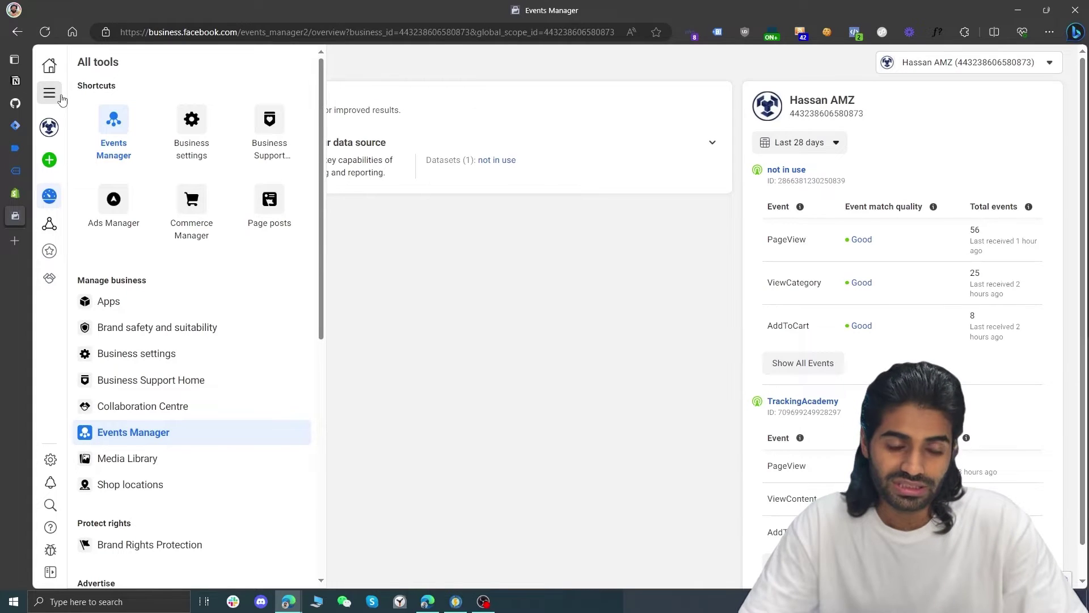
click(114, 135)
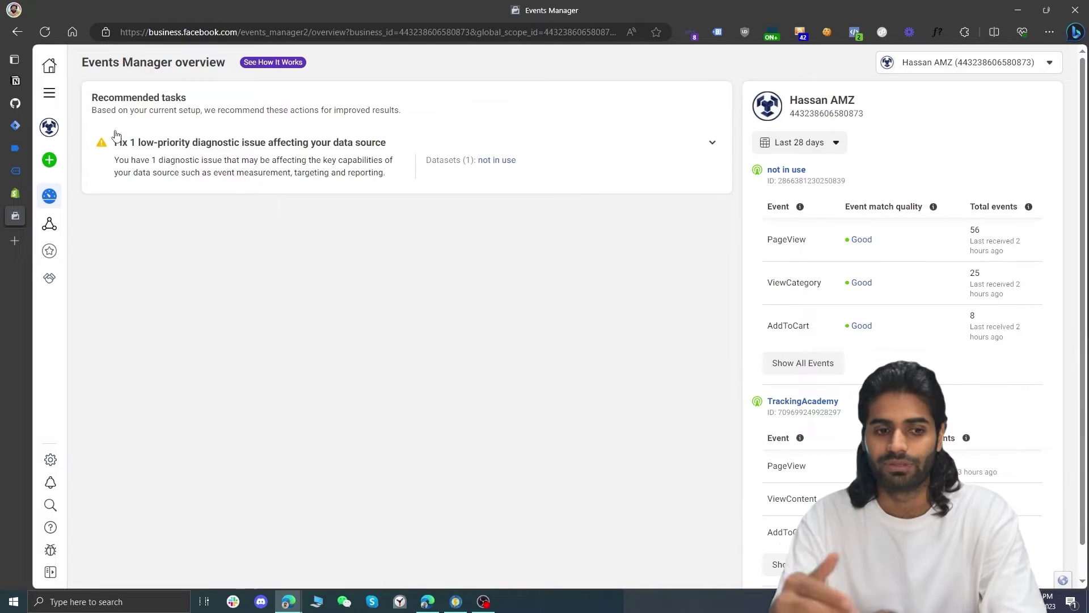
click(54, 233)
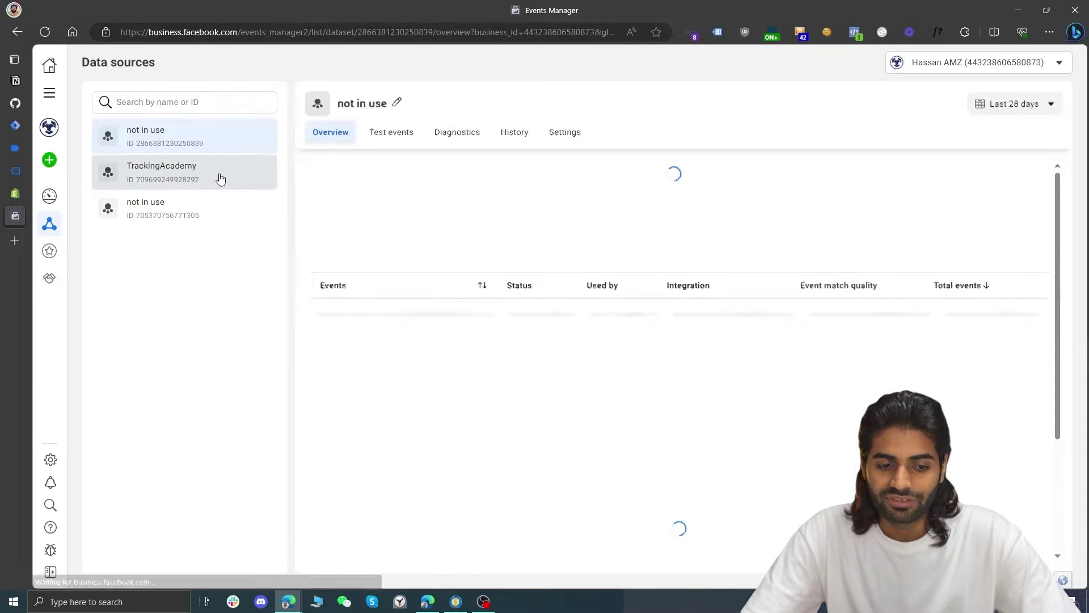
click(219, 176)
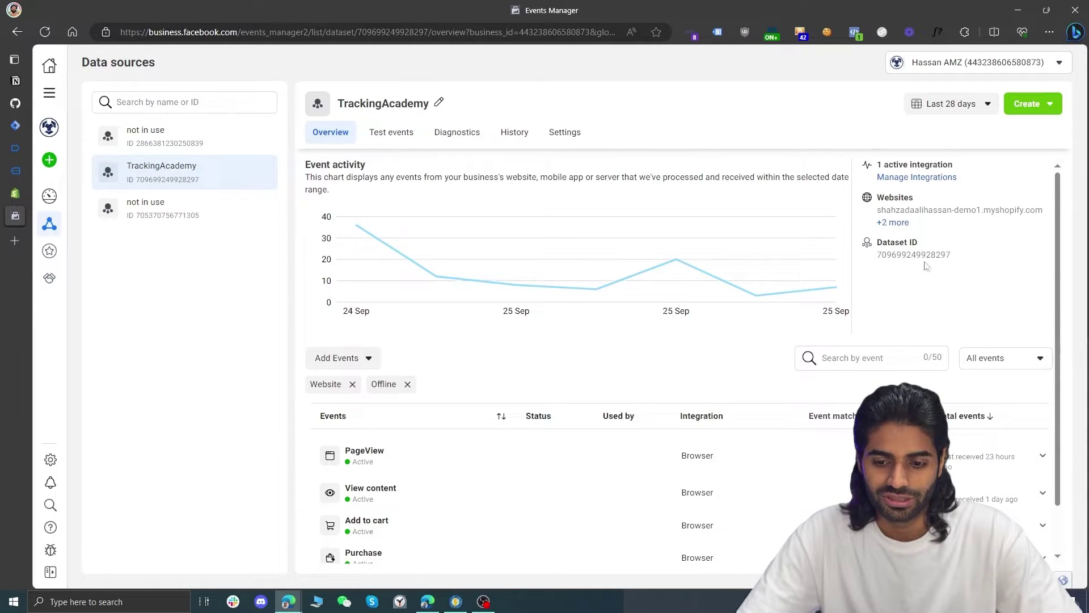
click(914, 255)
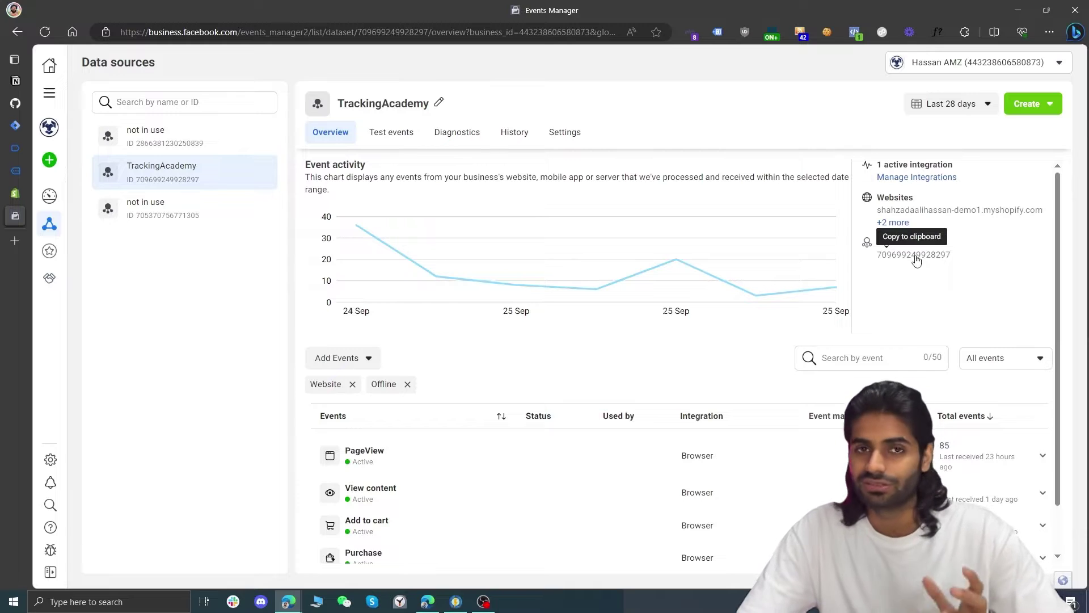
- Switch to Google Tag Manager and create a Constant variable named FB Pixel ID with the copied dataset ID as its value
click(15, 125)
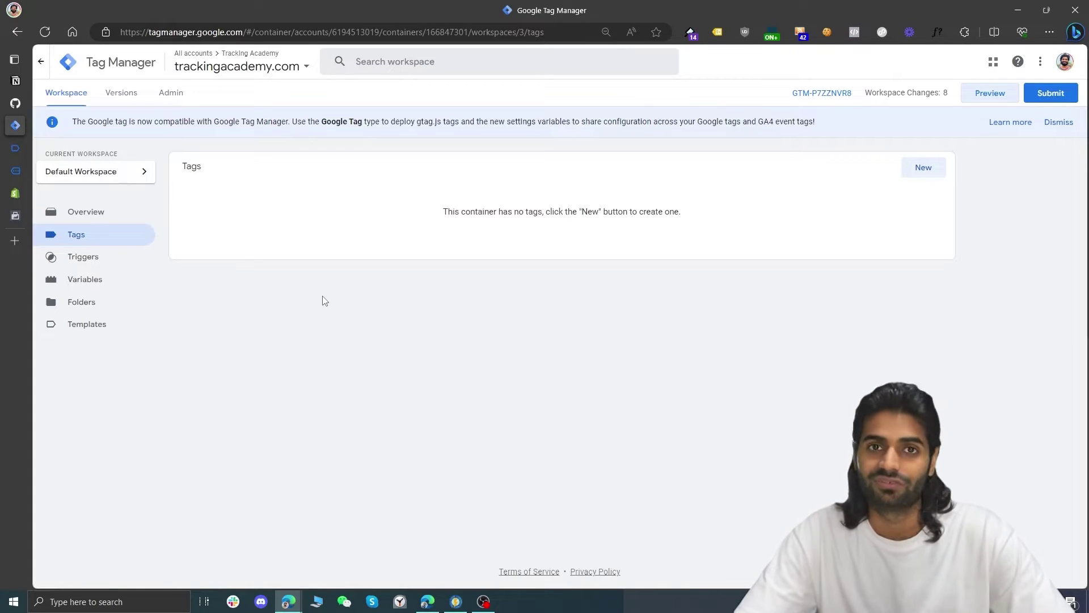
click(121, 290)
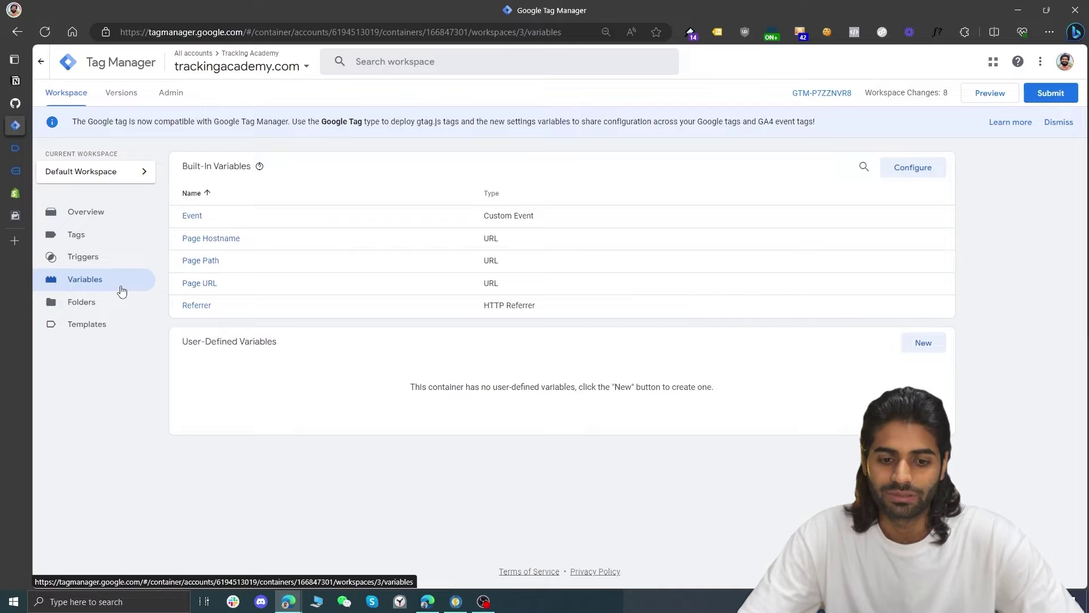
click(942, 344)
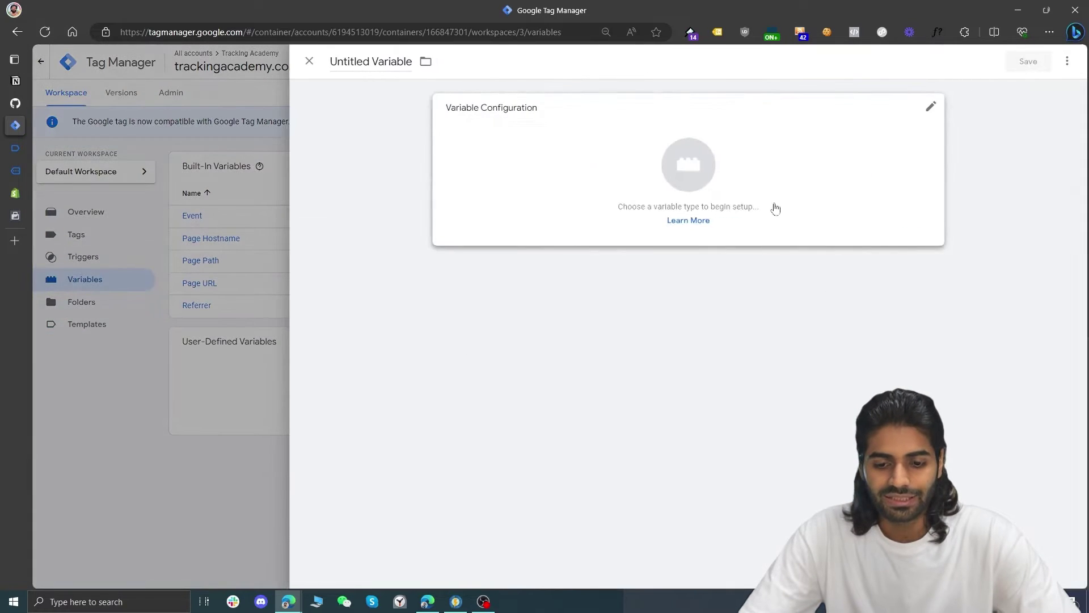
click(775, 208)
click(794, 549)
click(477, 218)
click(390, 60)
text(FB Pixel ID)
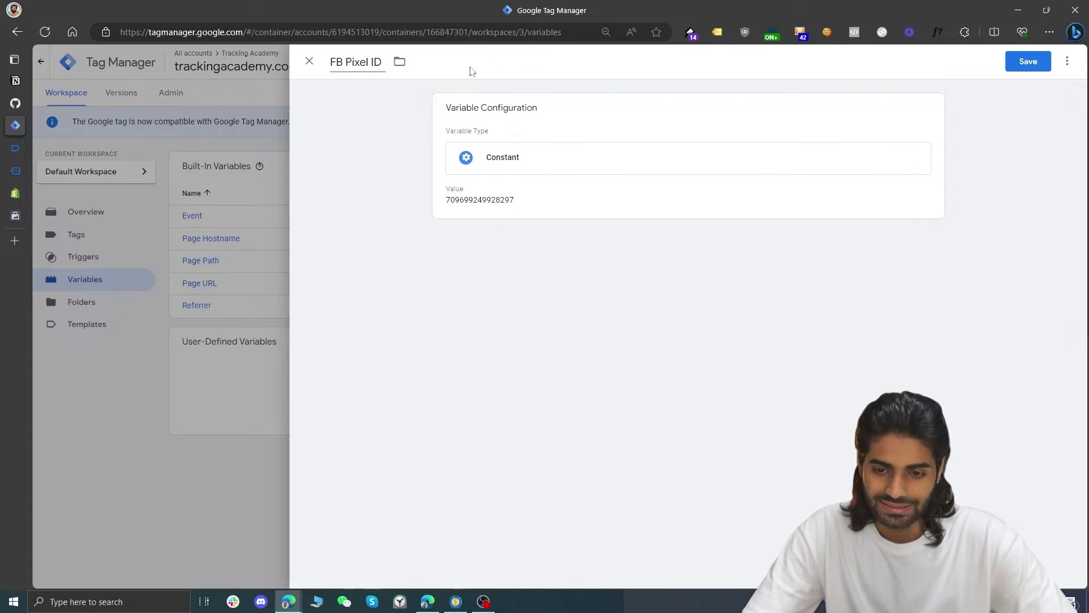
key(Return)
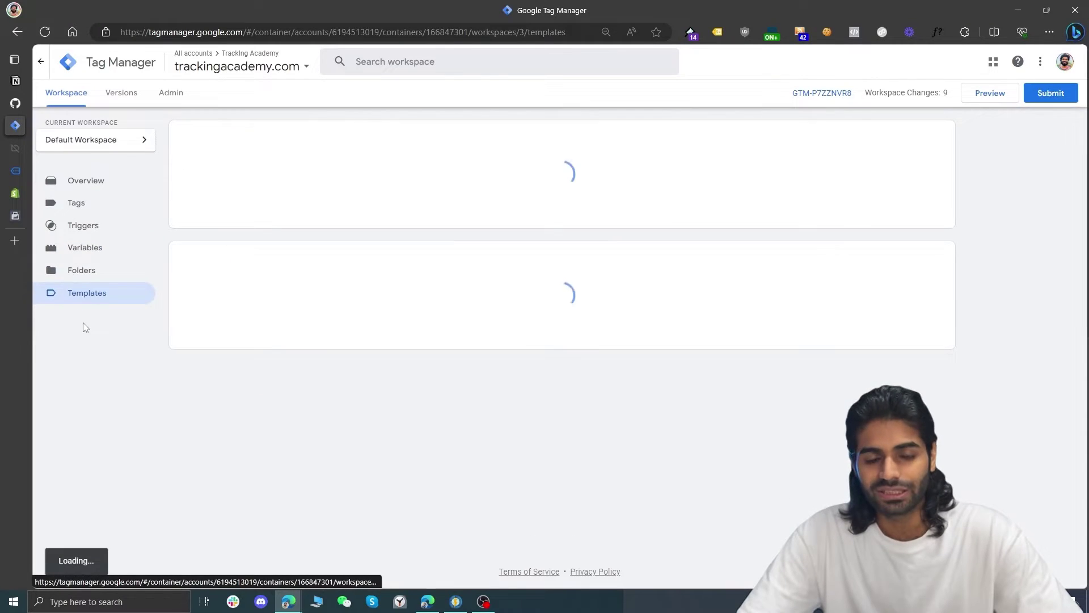
- Add the Facebook Pixel tag template by facebookarchive from the Community Template Gallery to the workspace
click(853, 169)
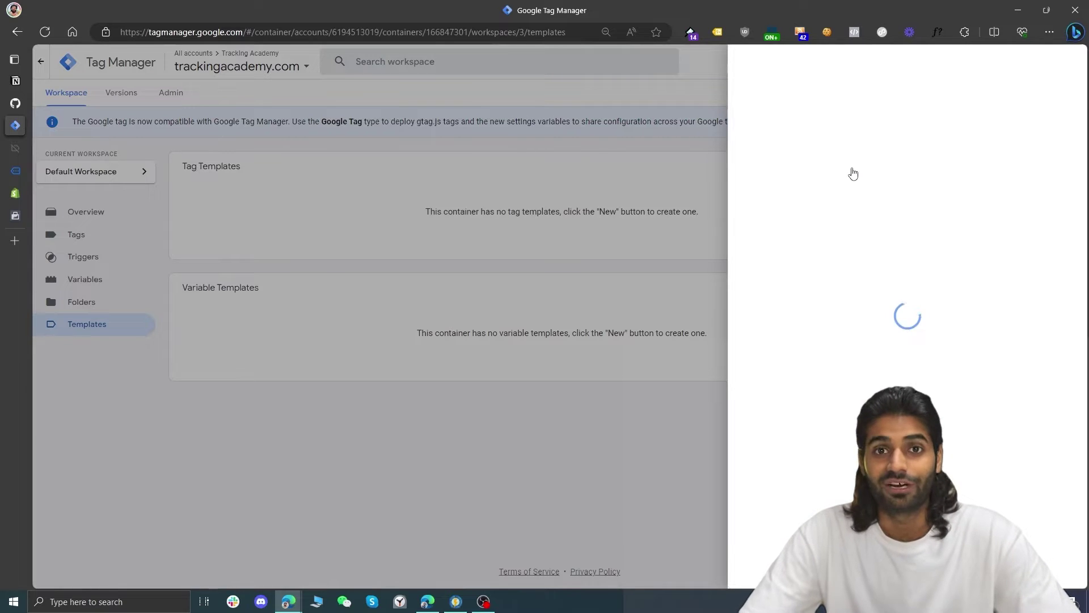
click(1063, 61)
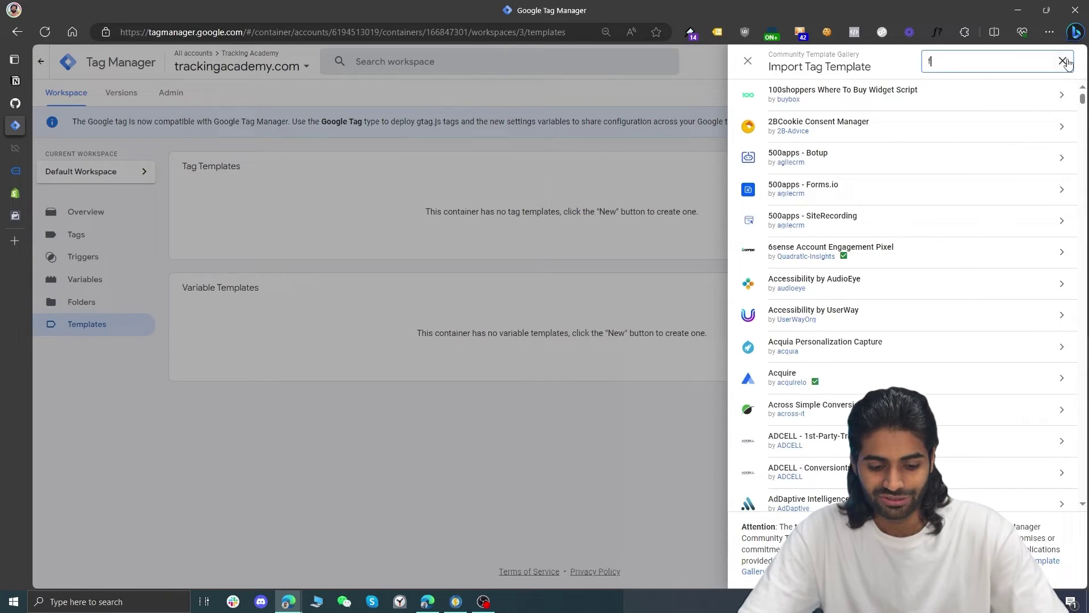
text(face)
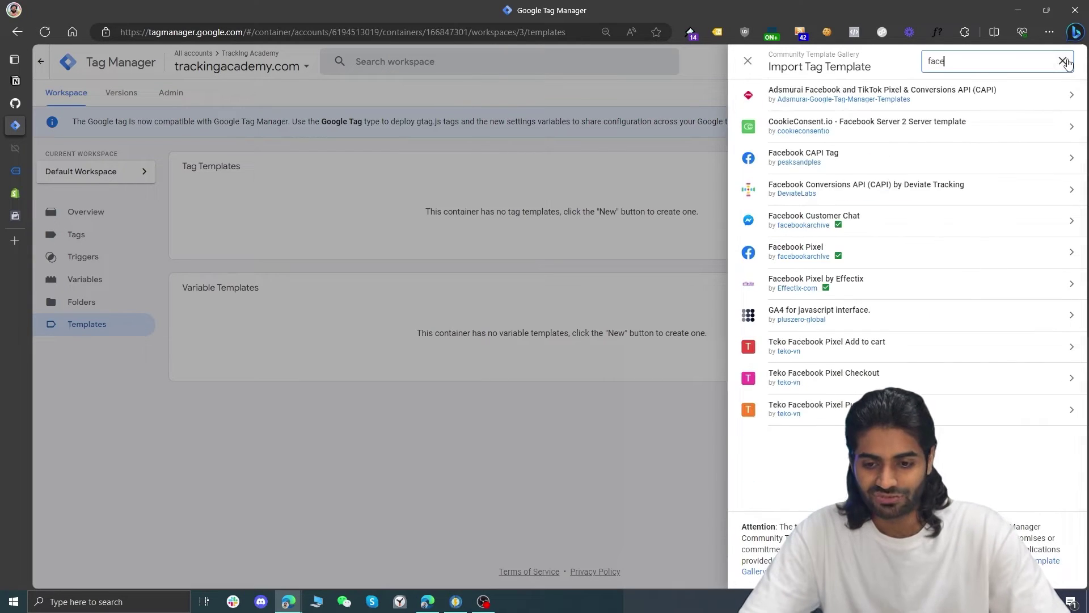
click(845, 263)
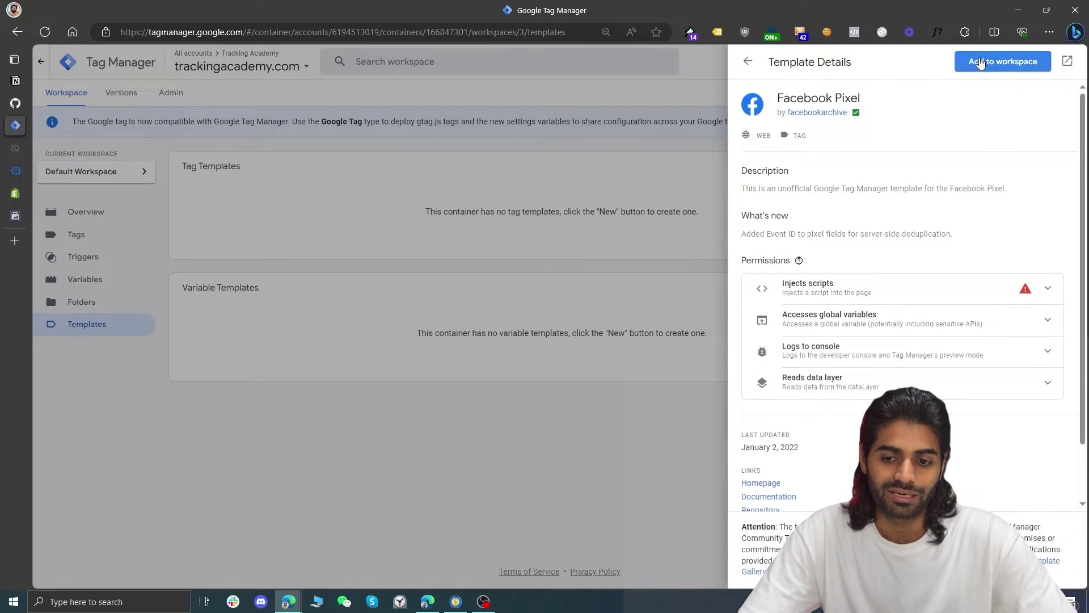
click(980, 62)
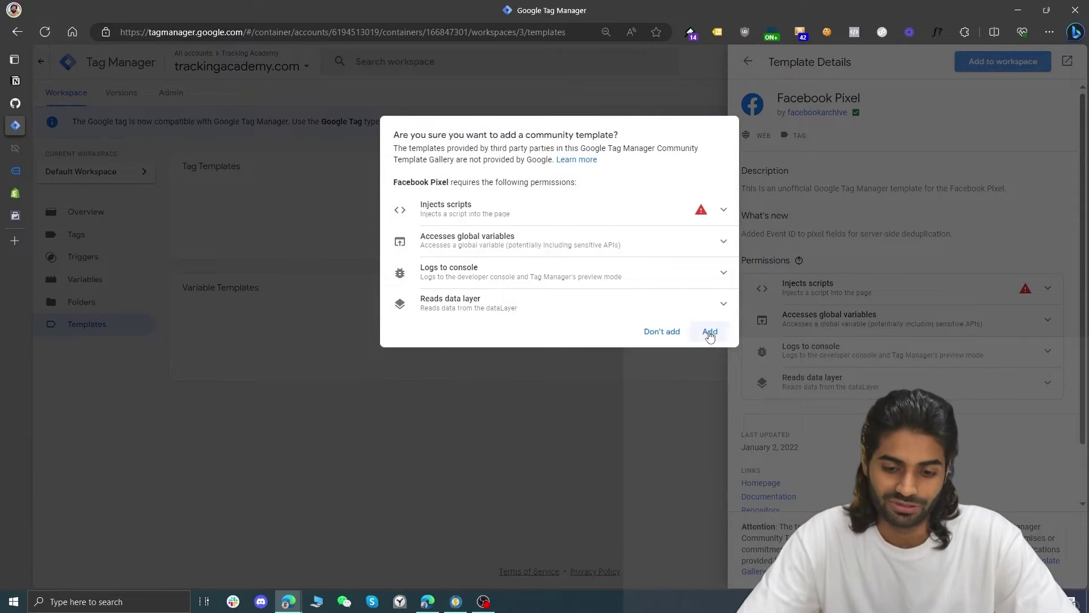
click(709, 332)
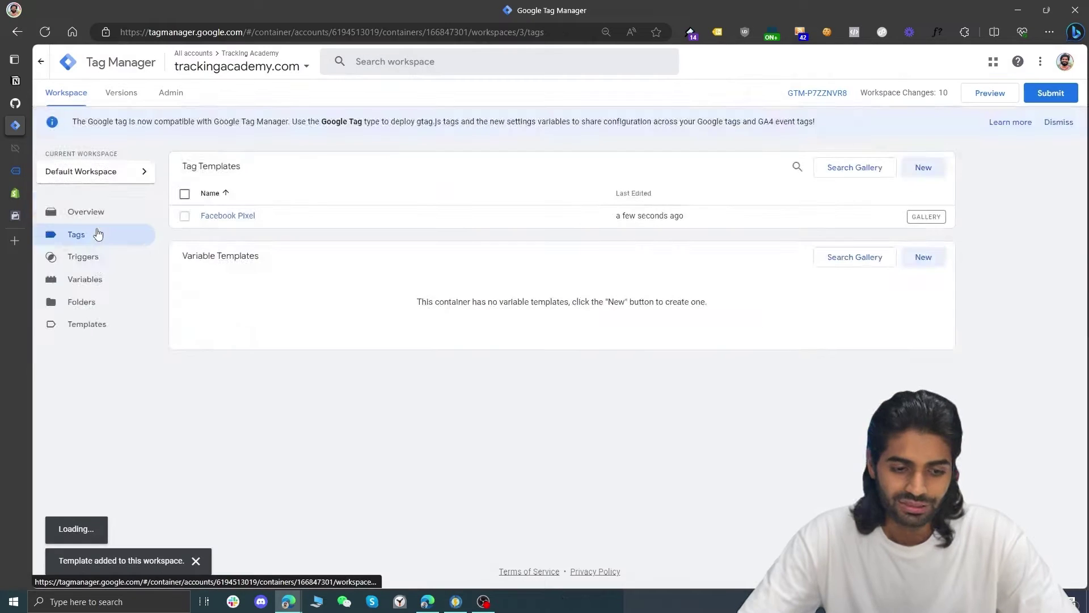
- Start a new tag in the workspace and assign the All Pages page view trigger to it
click(98, 234)
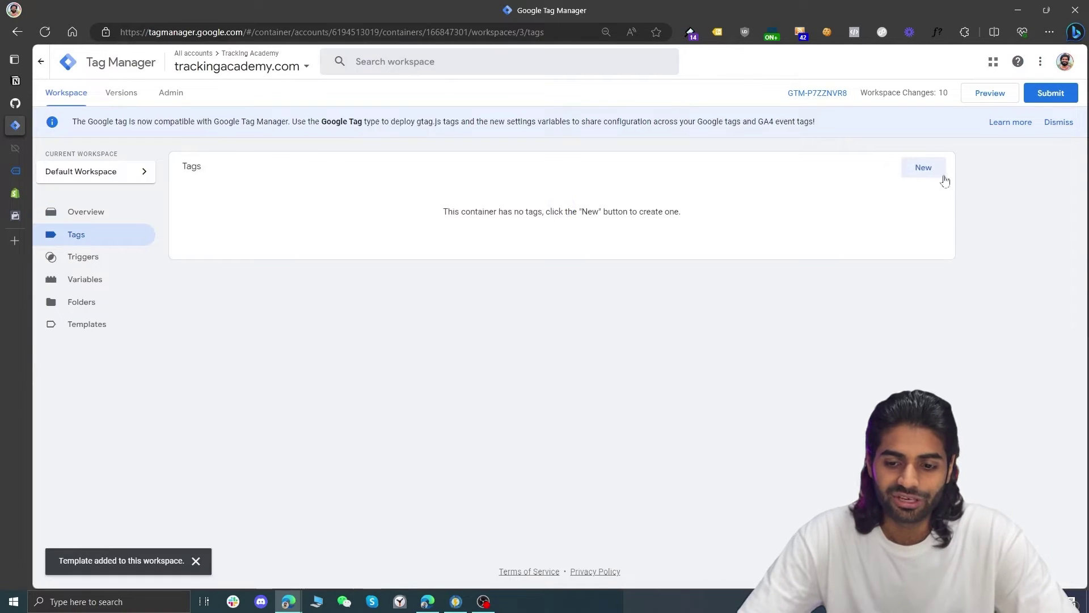
click(938, 174)
click(828, 278)
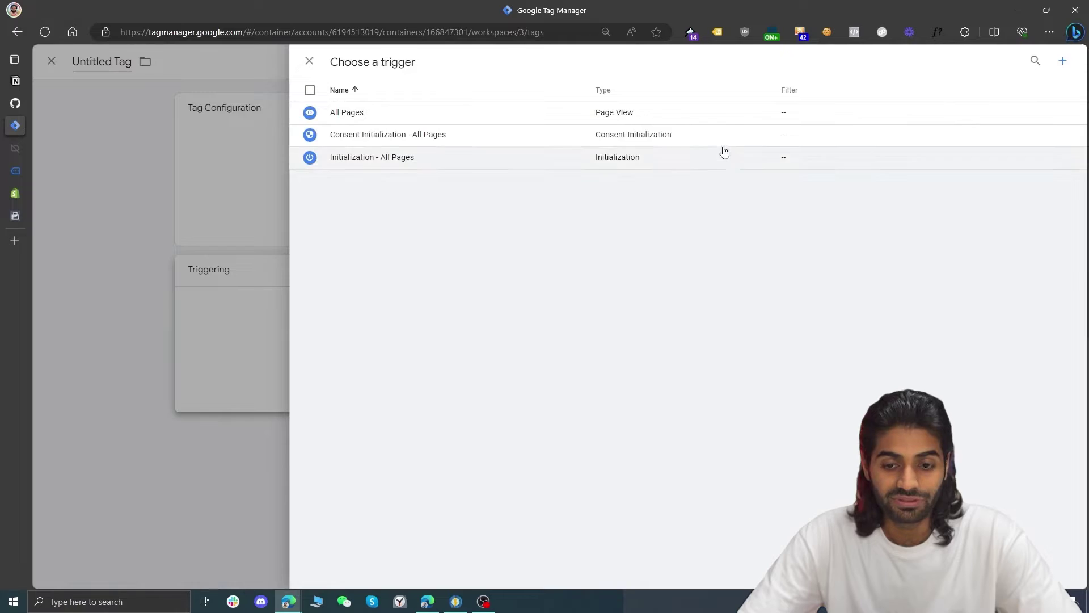
click(702, 120)
- Set the tag type to Facebook Pixel by facebookarchive and use the {{FB Pixel ID}} variable as its pixel ID
click(700, 128)
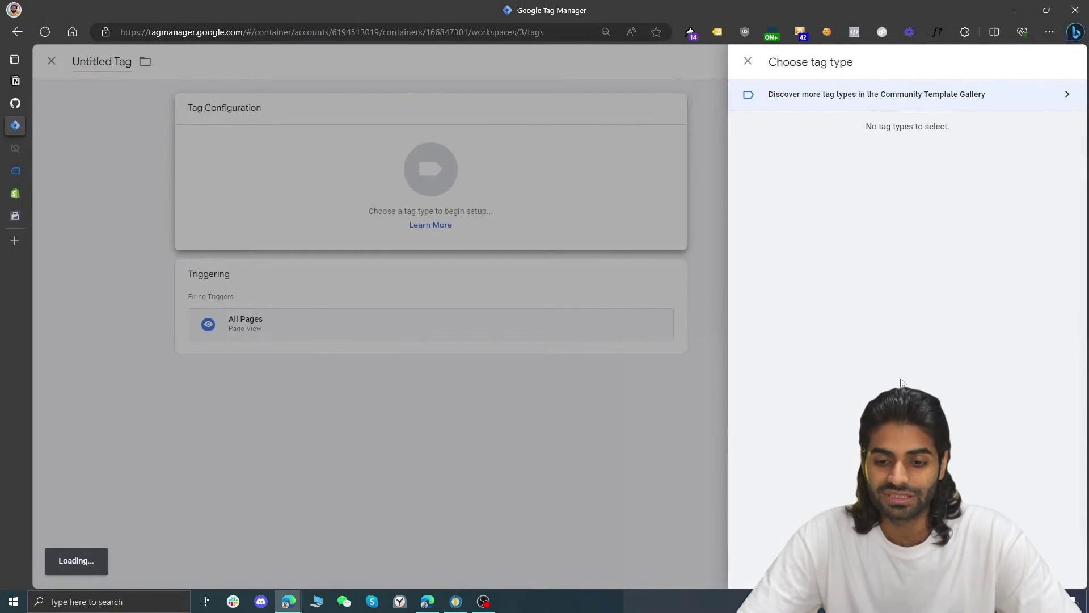
scroll(805, 421, down, 1)
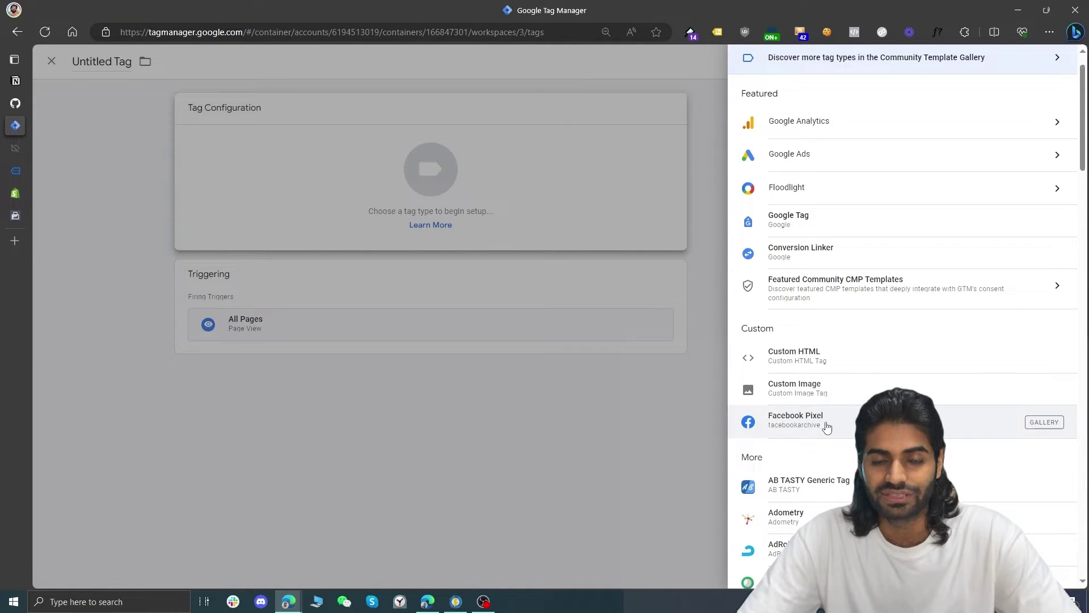
click(826, 427)
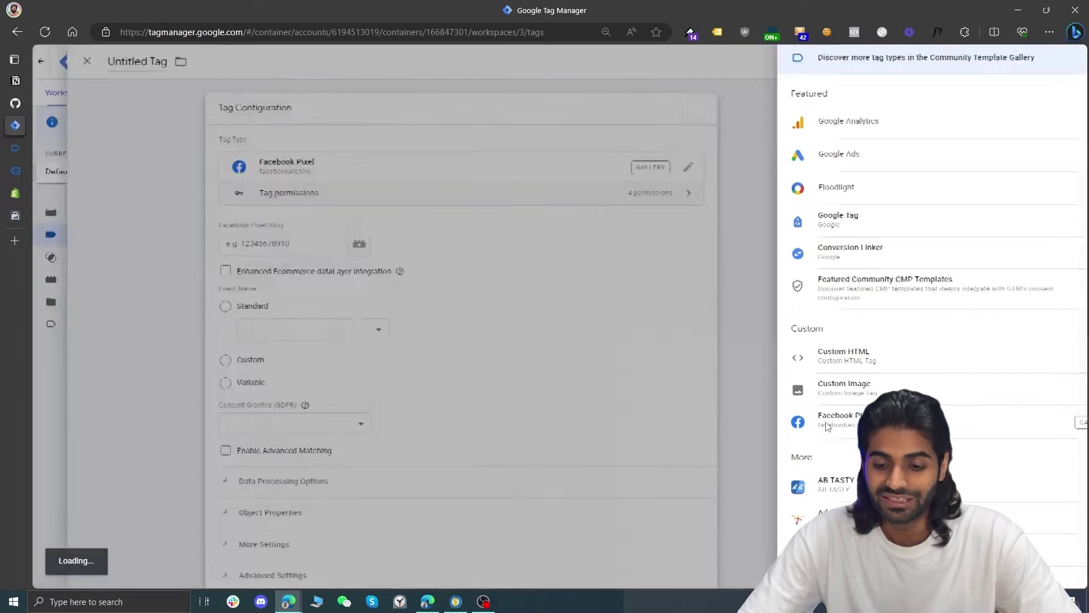
click(579, 241)
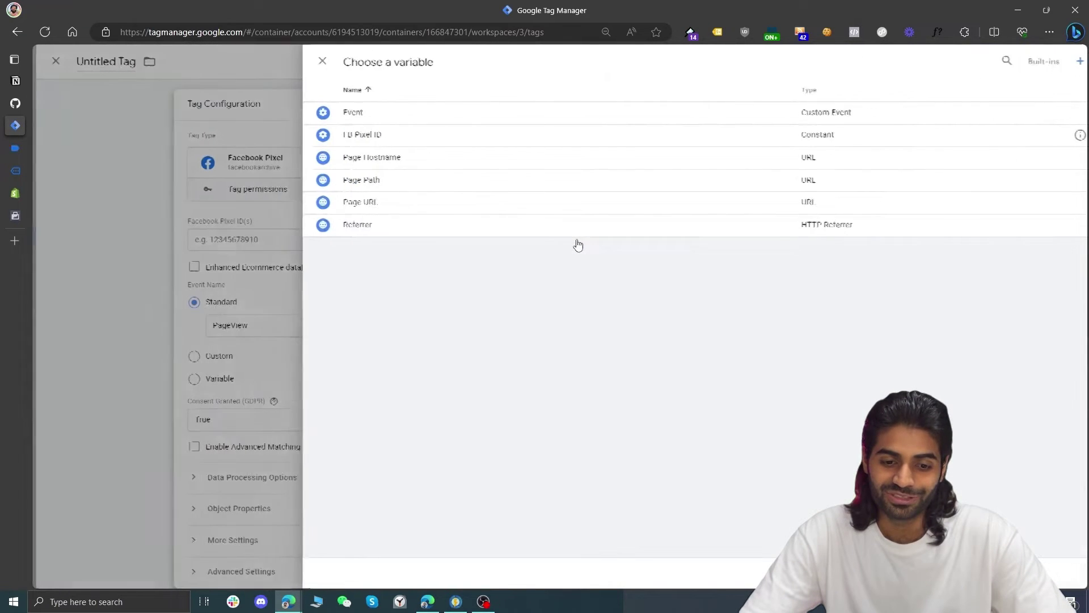
click(610, 137)
click(519, 238)
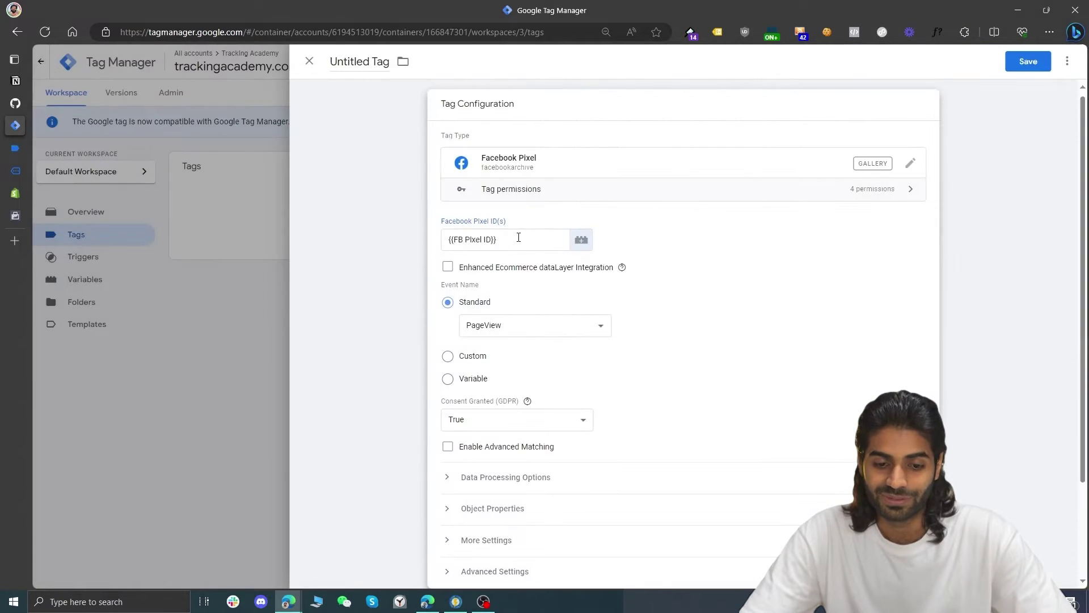
- Name the tag "FB Pixel Configuration Tag" and save it
scroll(518, 237, down, 1)
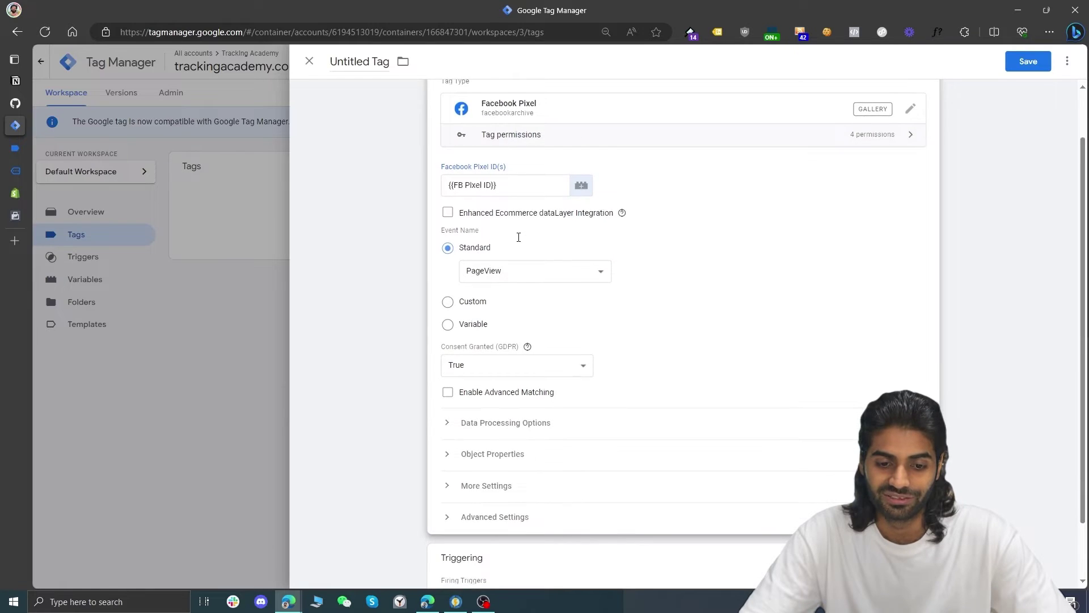
scroll(519, 238, up, 1)
click(344, 60)
text(FB)
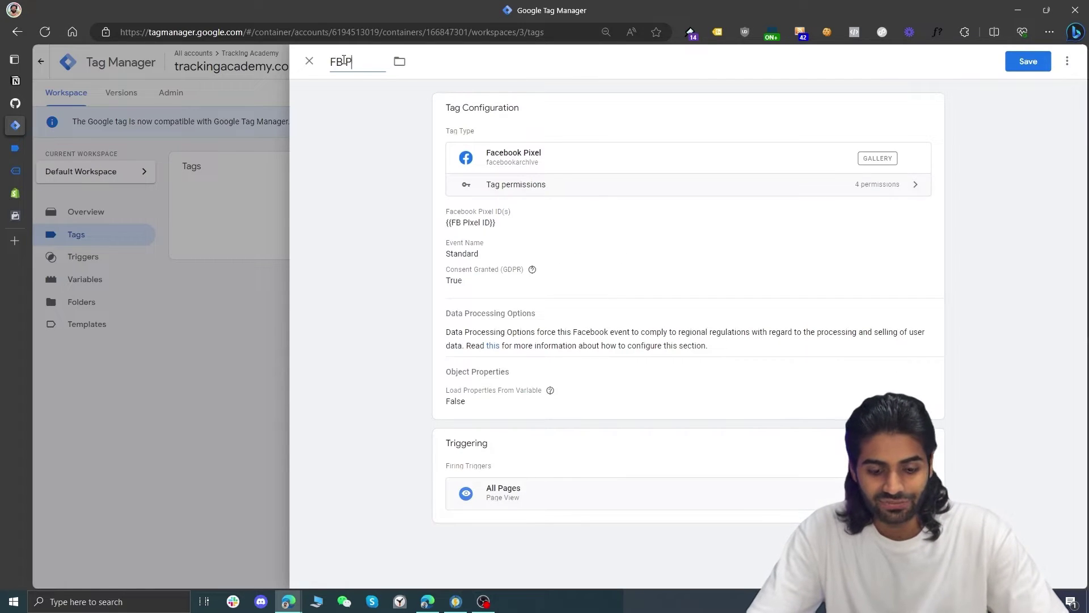
text( Pixel Configuration Tag)
click(1044, 67)
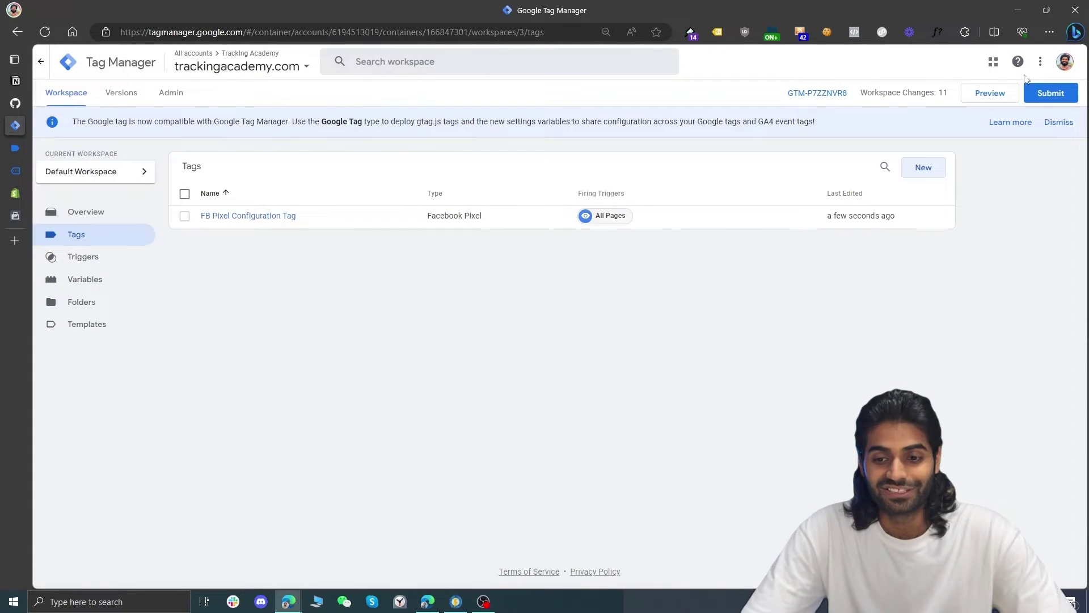
- Preview the container on the Shopify store and inspect the PageView event in Meta Pixel Helper
click(994, 93)
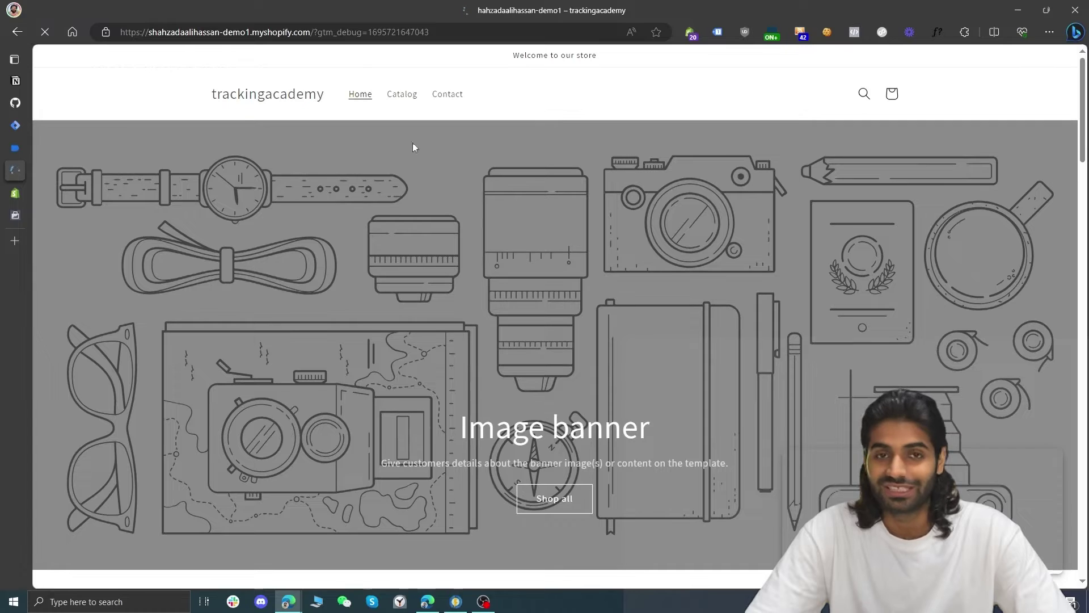
click(854, 32)
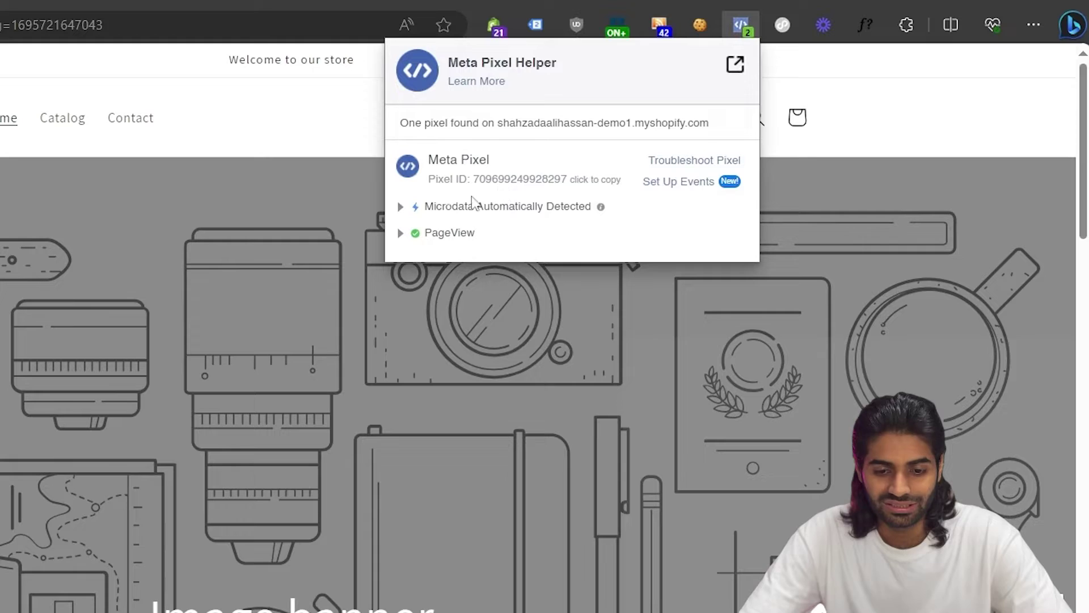
click(431, 235)
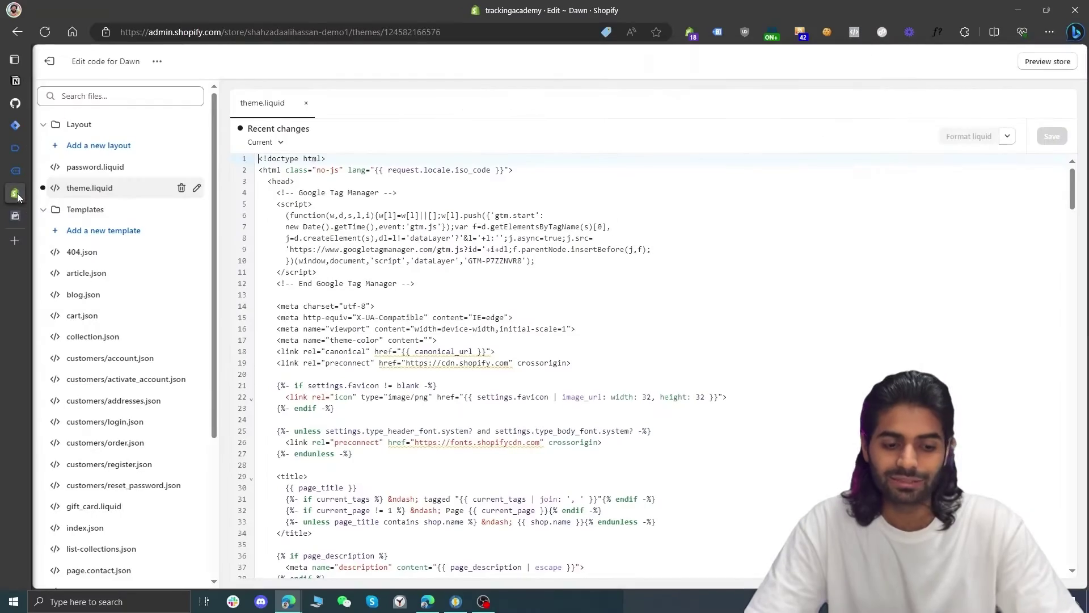
- Switch to the Shopify theme code editor and create a new snippet named head-datalayer
click(62, 129)
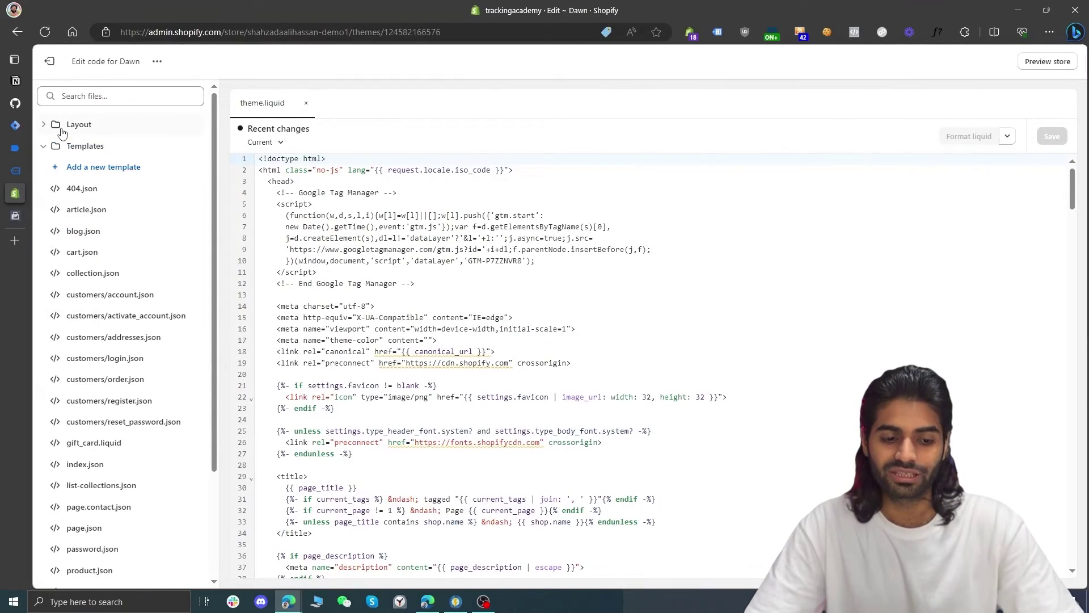
click(64, 164)
click(737, 262)
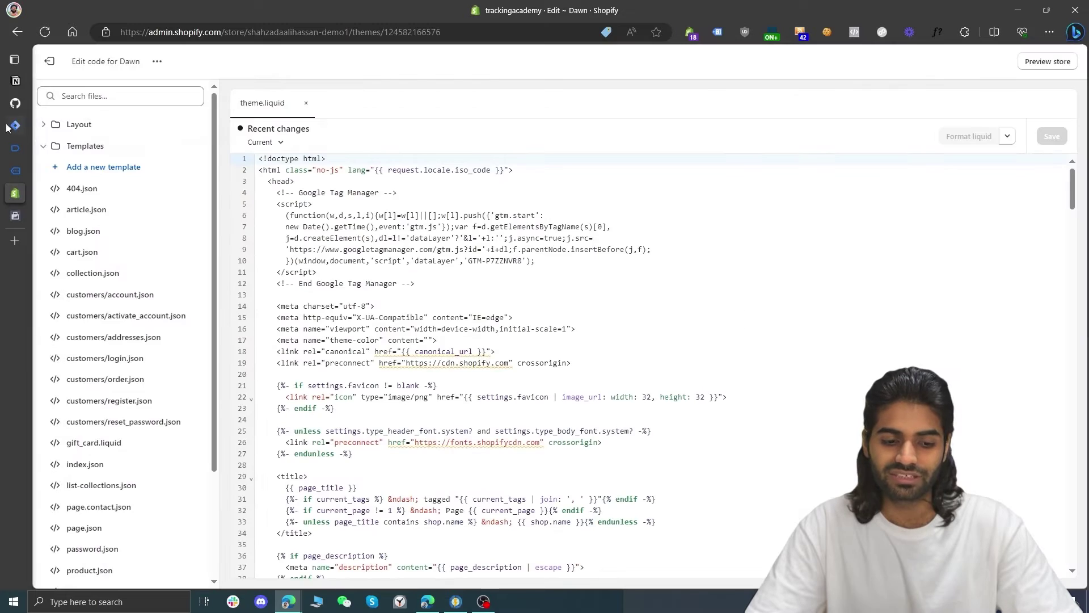
click(55, 146)
click(83, 190)
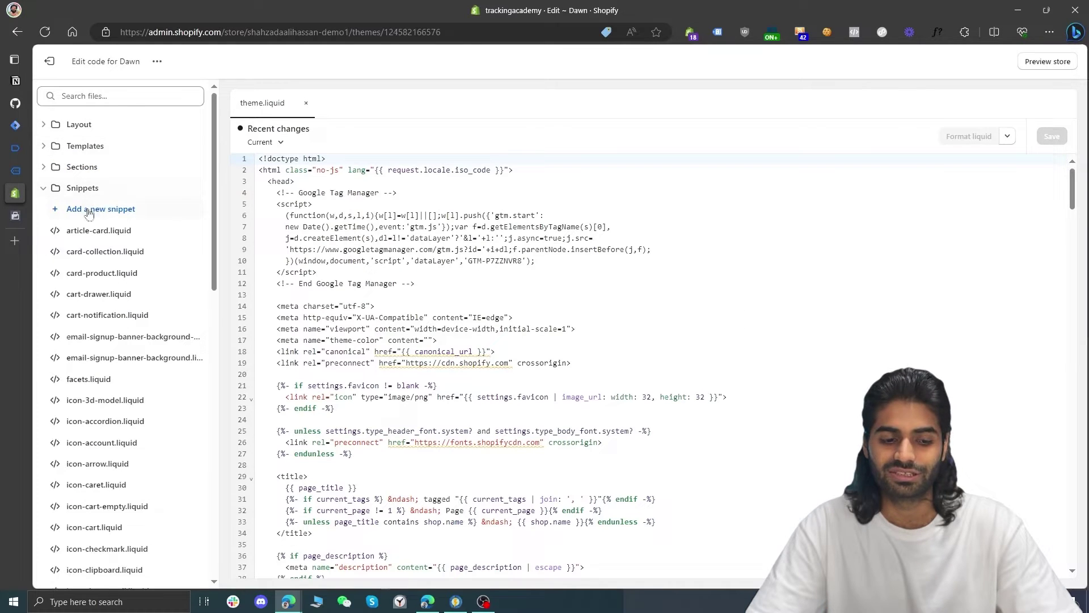
click(88, 212)
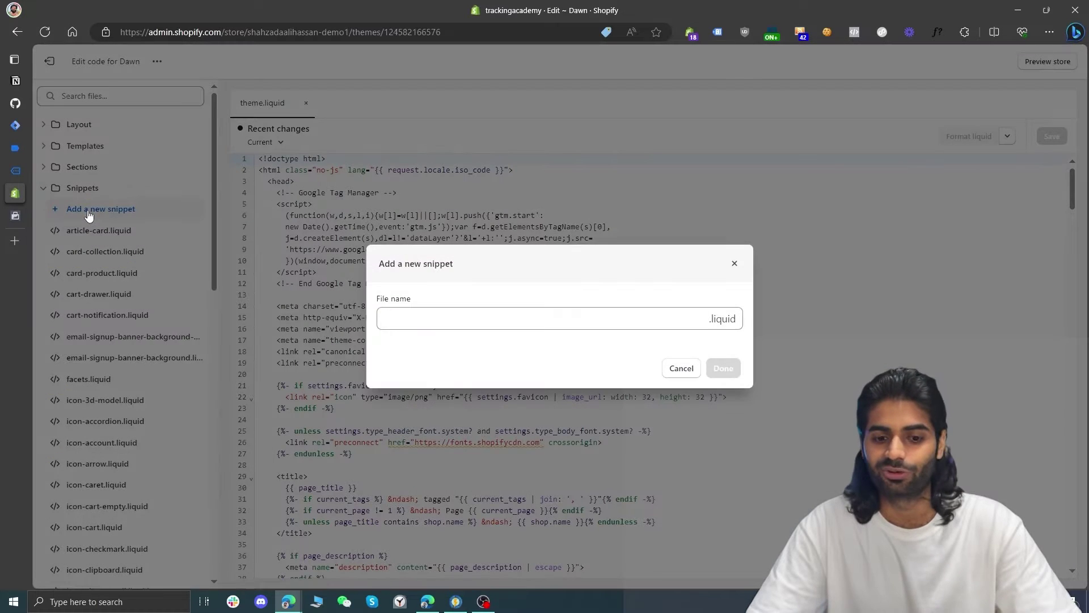
click(472, 324)
text(head-datalayer)
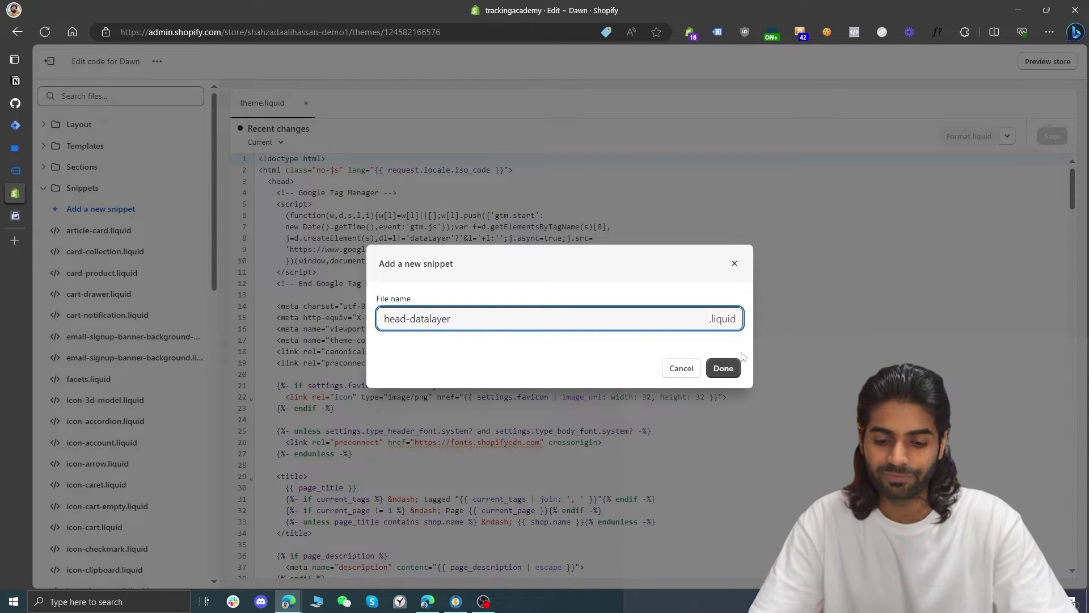
click(728, 368)
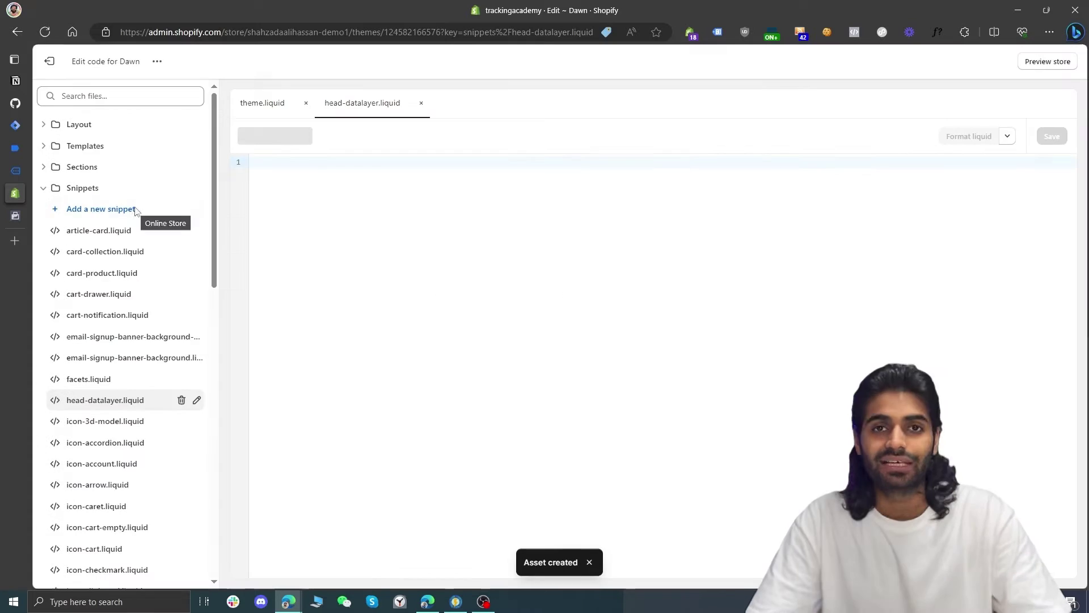
- Create a snippet named datalayer-collection and paste the copied custom_view_item_list data layer script into it from the clipboard history
click(134, 209)
click(481, 311)
text(datalayer)
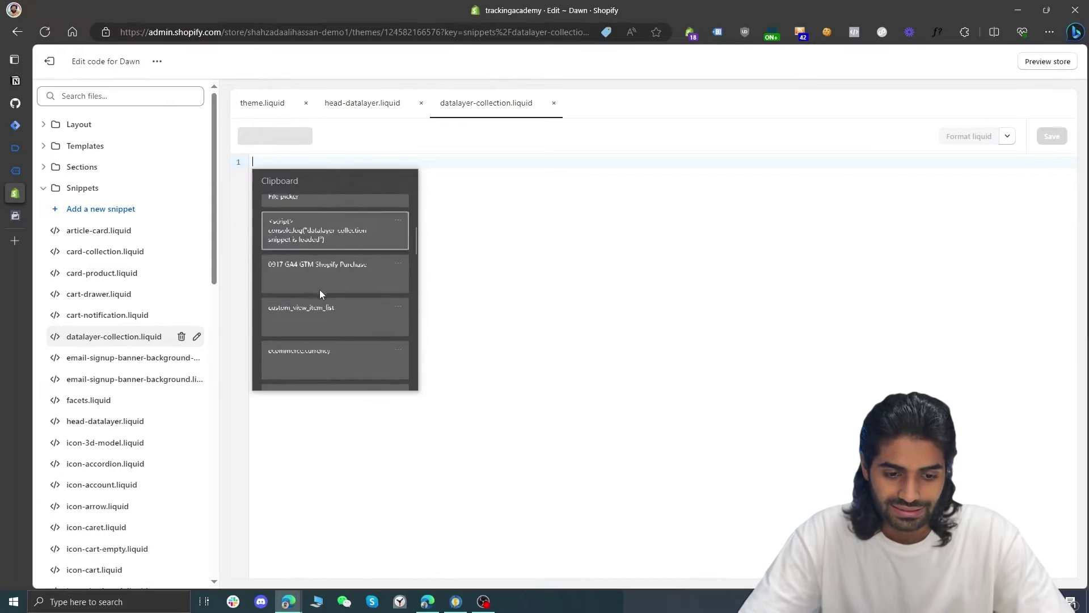
scroll(319, 289, down, 5)
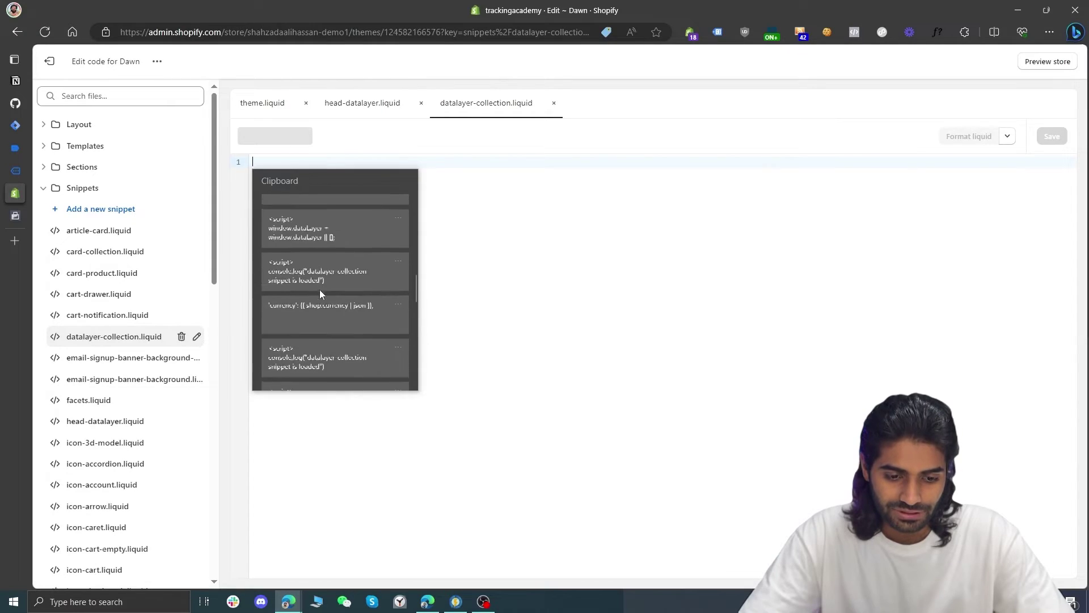
click(317, 258)
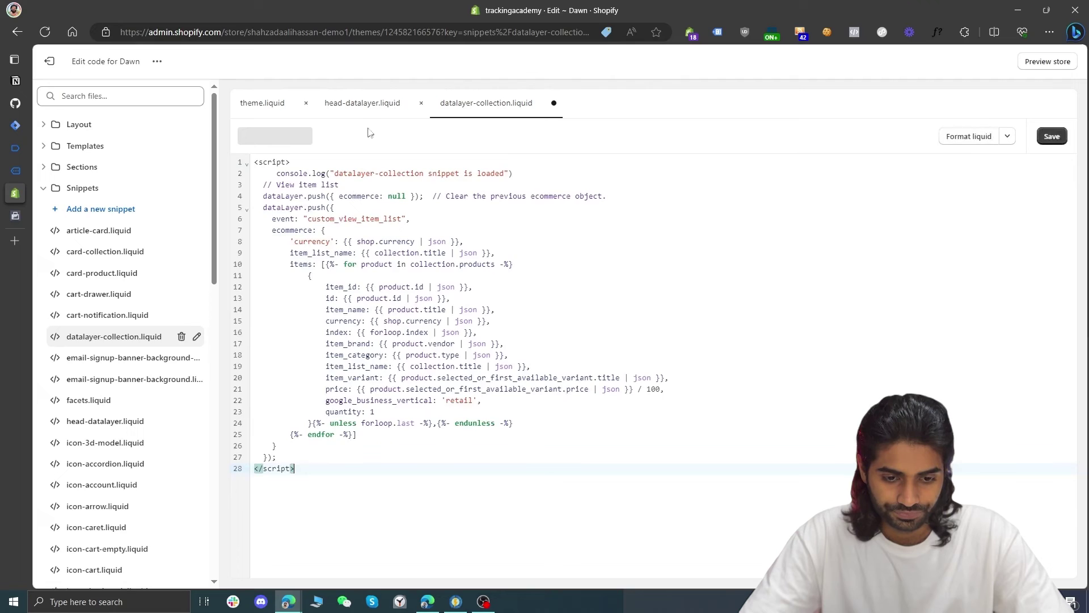
- Paste the copied user_data data layer script into head-datalayer.liquid, and save both that snippet and datalayer-collection.liquid
click(355, 103)
key(super+v)
scroll(348, 355, down, 3)
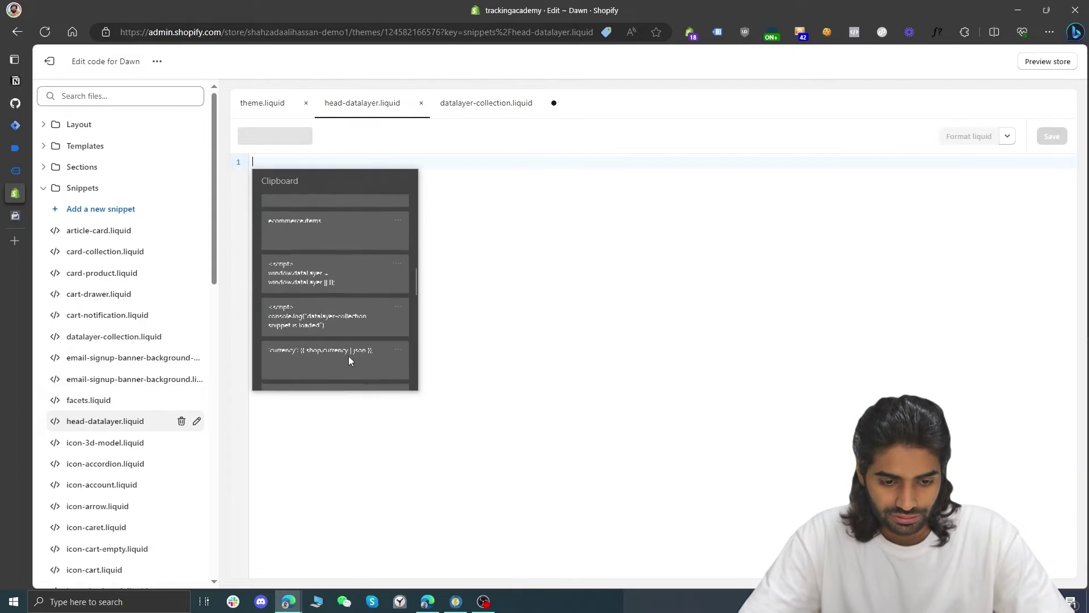
click(316, 272)
key(ctrl+s)
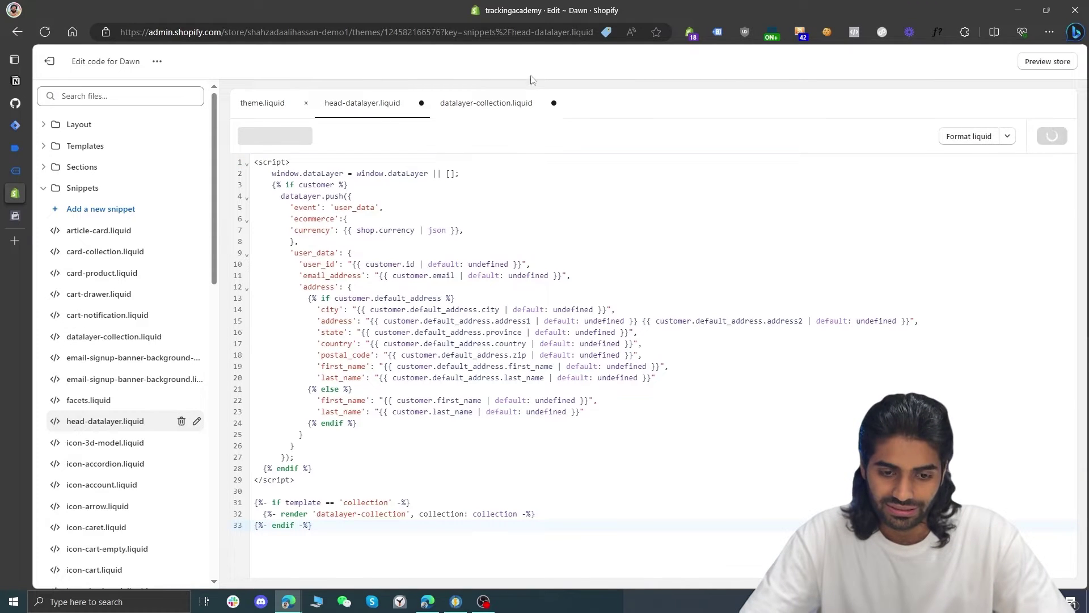
click(503, 101)
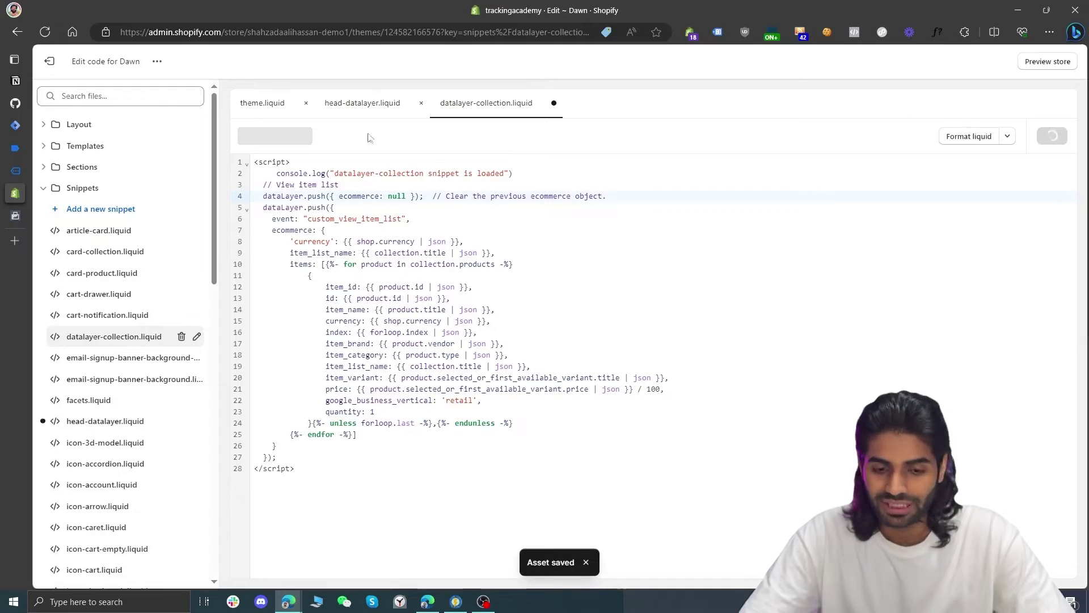
- Insert {% include "head-datalayer" %} below the Google Tag Manager noscript block in theme.liquid and save the file
click(269, 108)
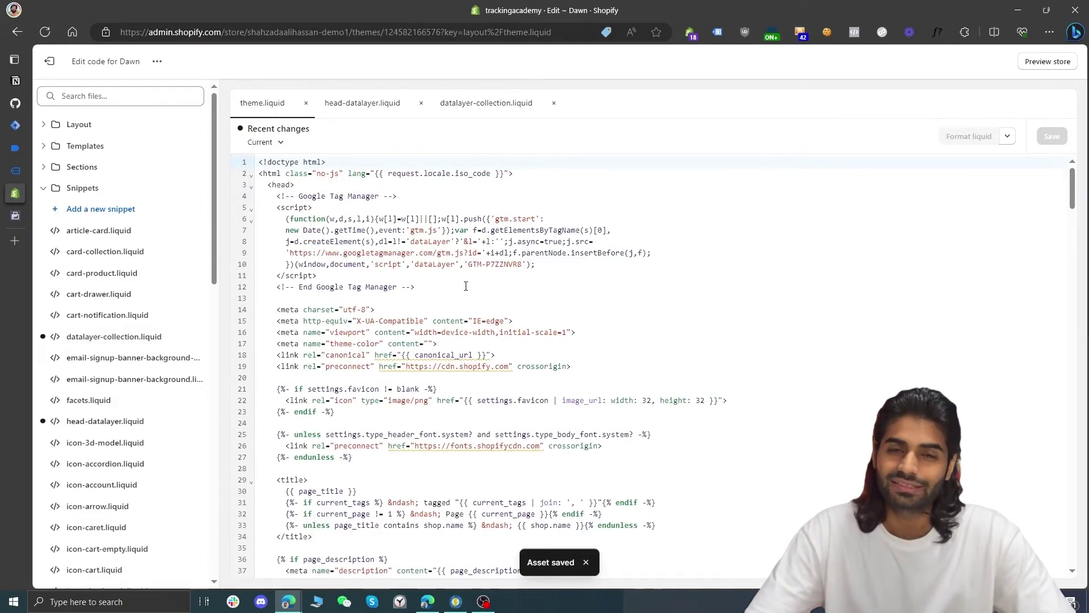
scroll(466, 285, down, 15)
scroll(465, 285, down, 20)
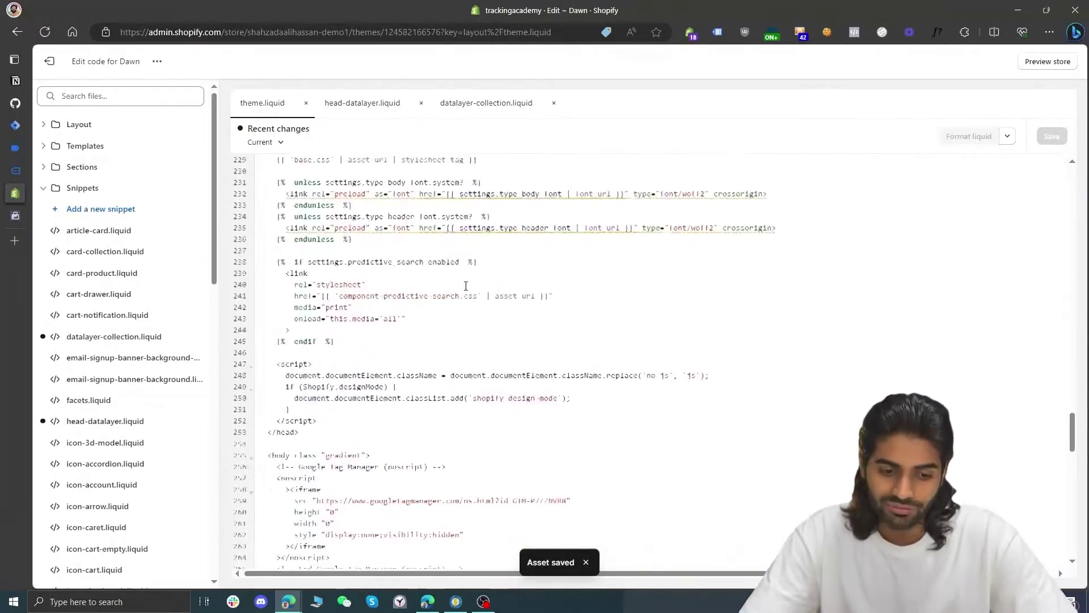
scroll(381, 288, down, 5)
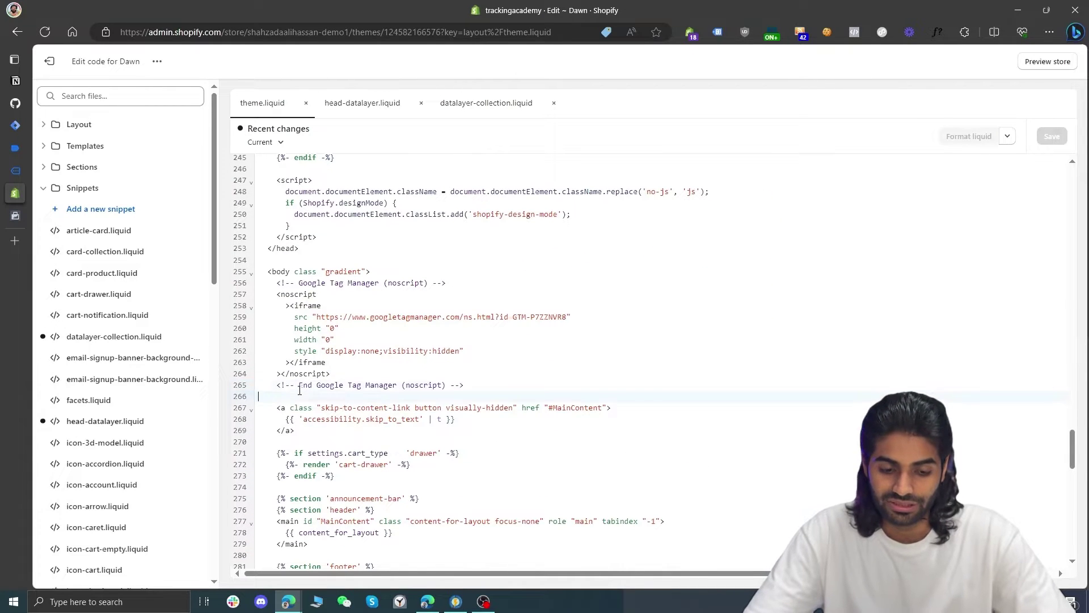
key(Return)
key(Return)
key(Return)
key(Up)
text({% include )
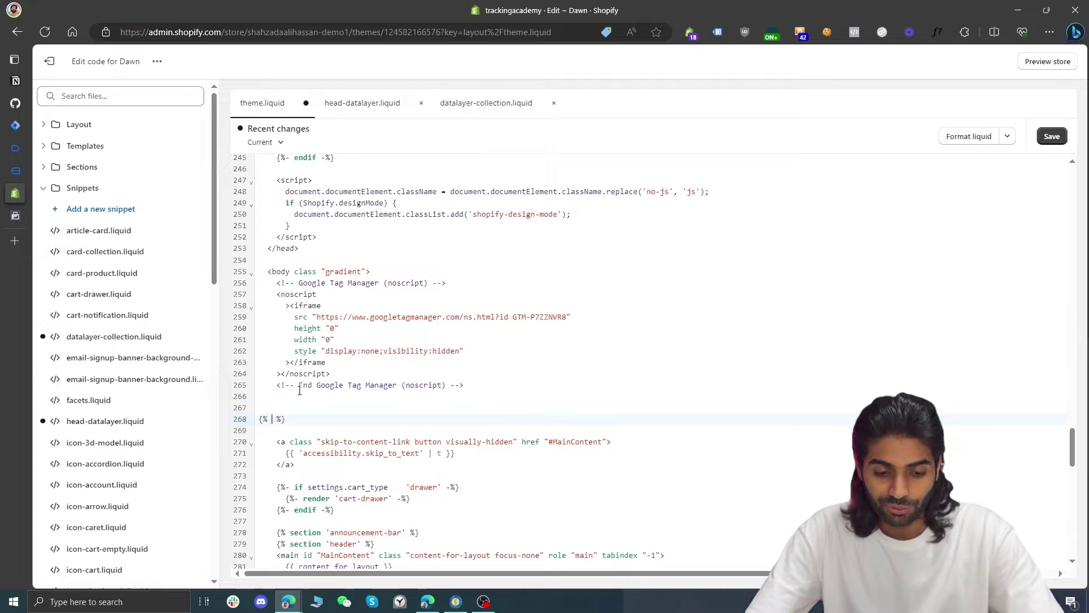
text("head-datalayer)
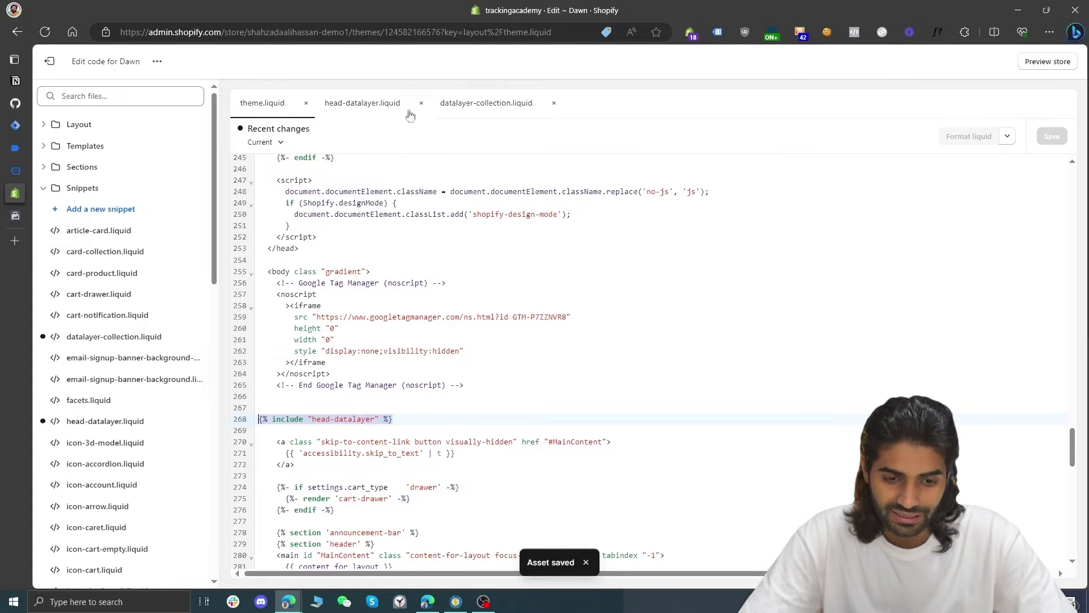
- Review the collection template condition in head-datalayer.liquid and the script and its event name in datalayer-collection.liquid
click(367, 104)
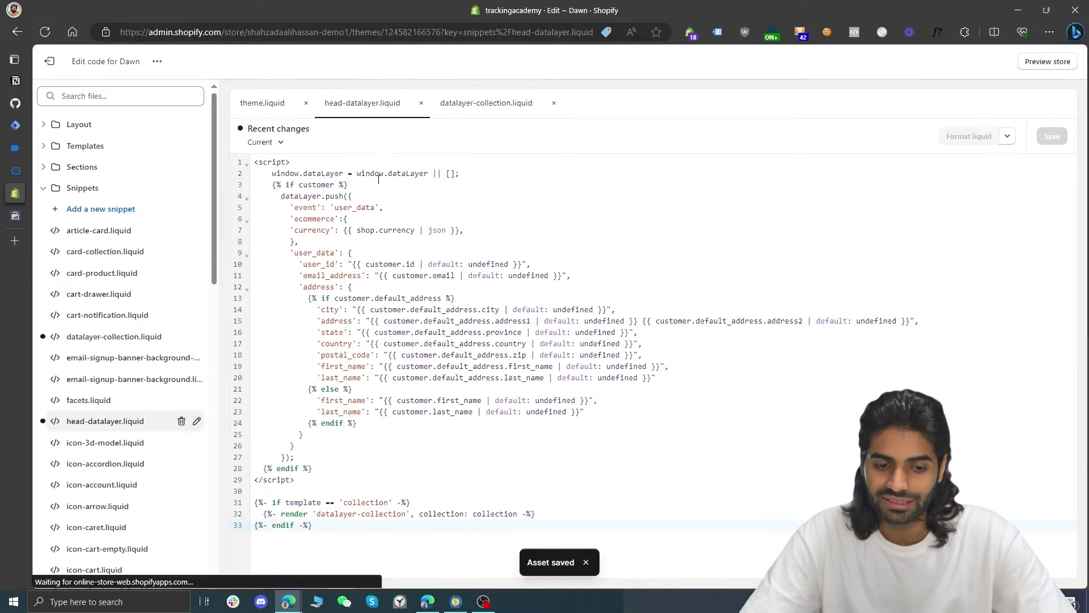
drag(312, 525, 253, 510)
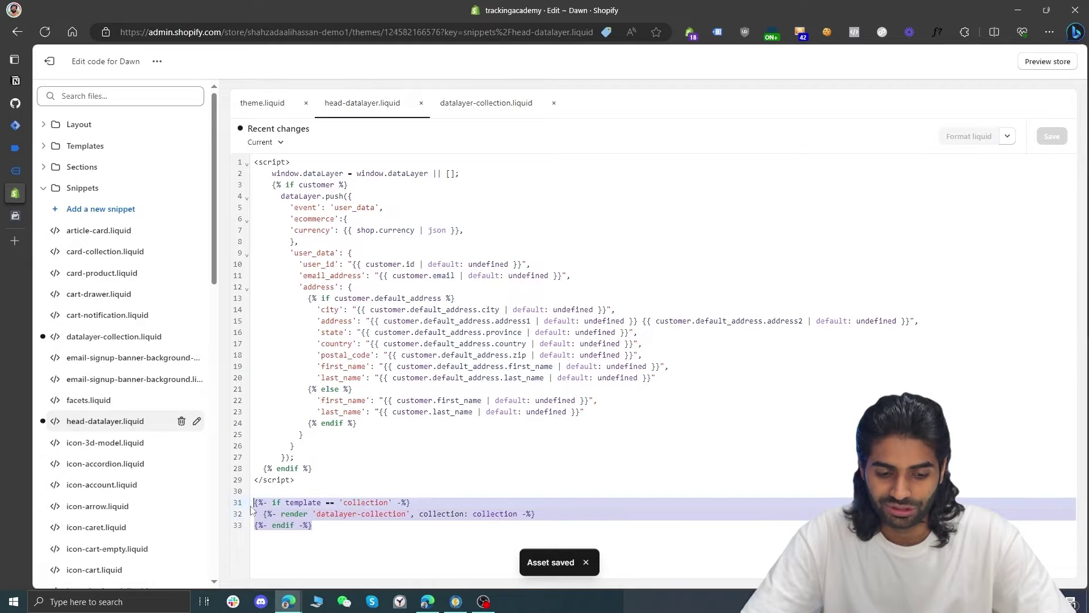
click(497, 105)
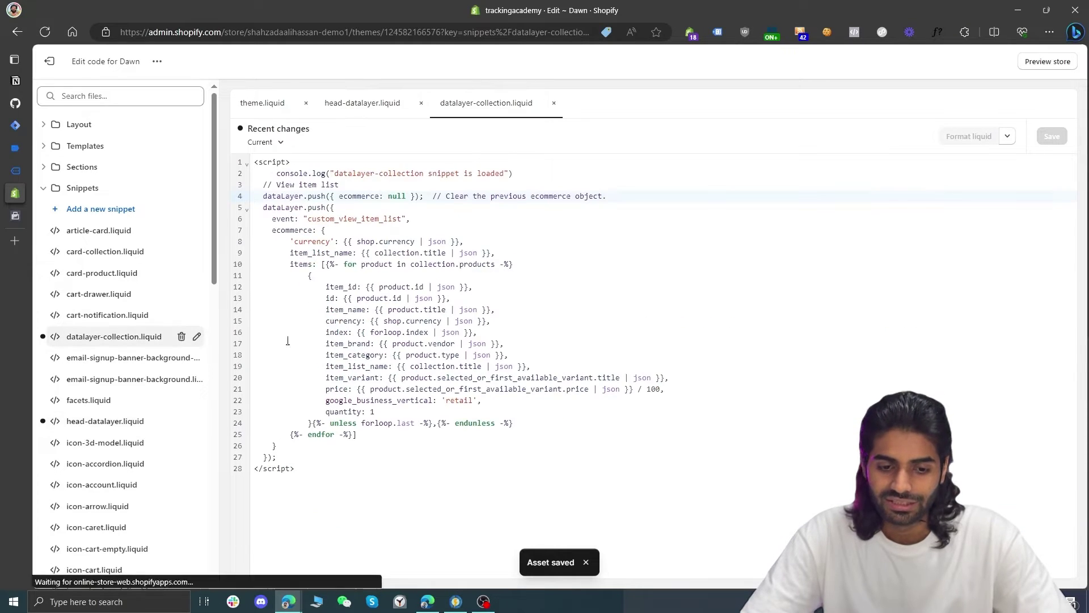
drag(308, 476, 254, 162)
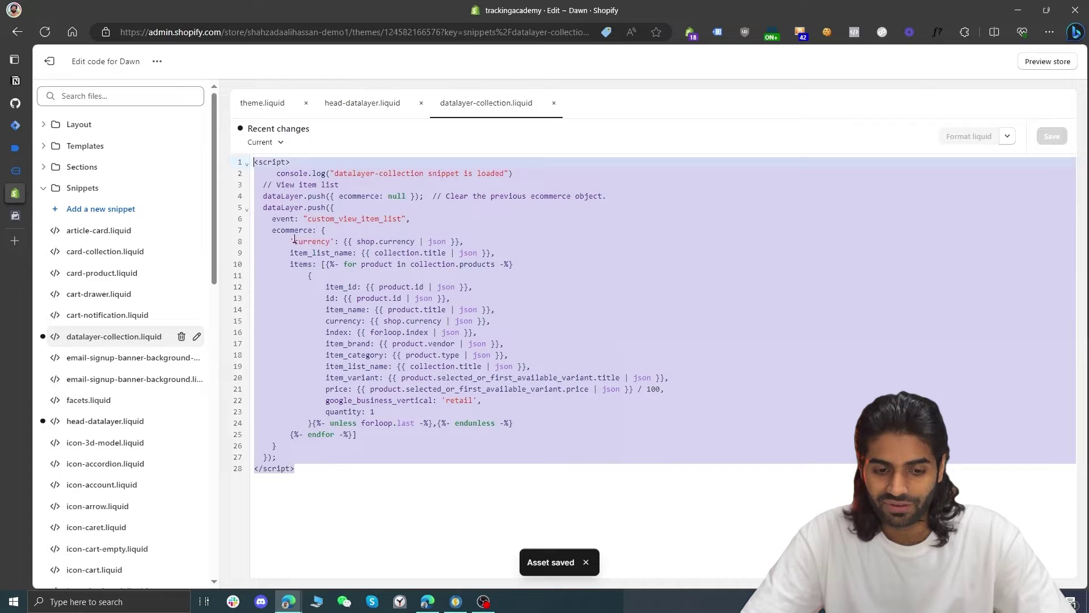
double_click(363, 220)
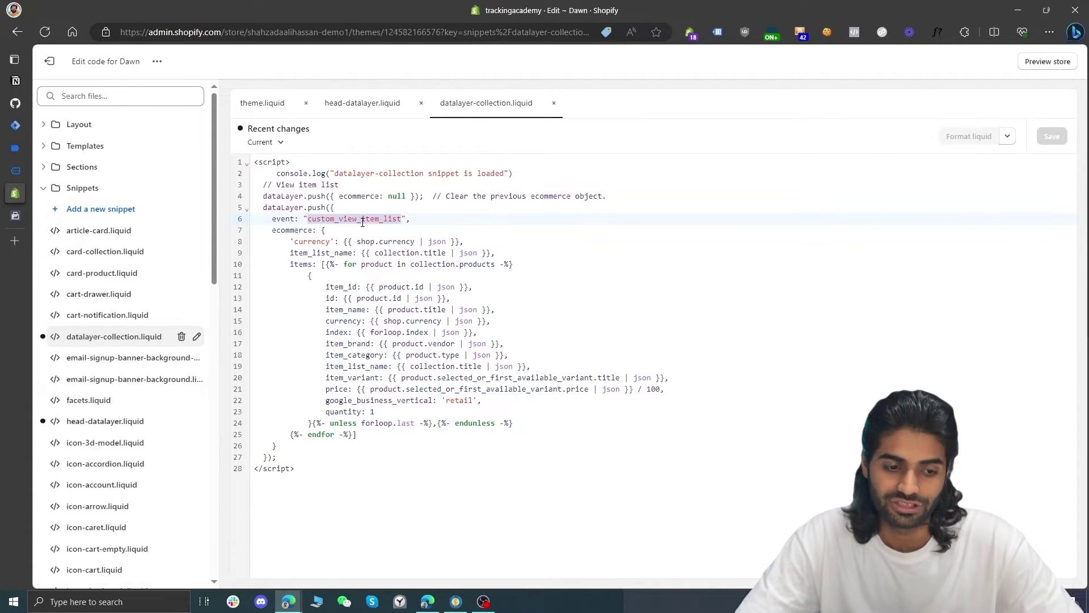
- Load the store's Catalog page and examine the custom_view_item_list event's API call and its items in Tag Assistant
click(12, 170)
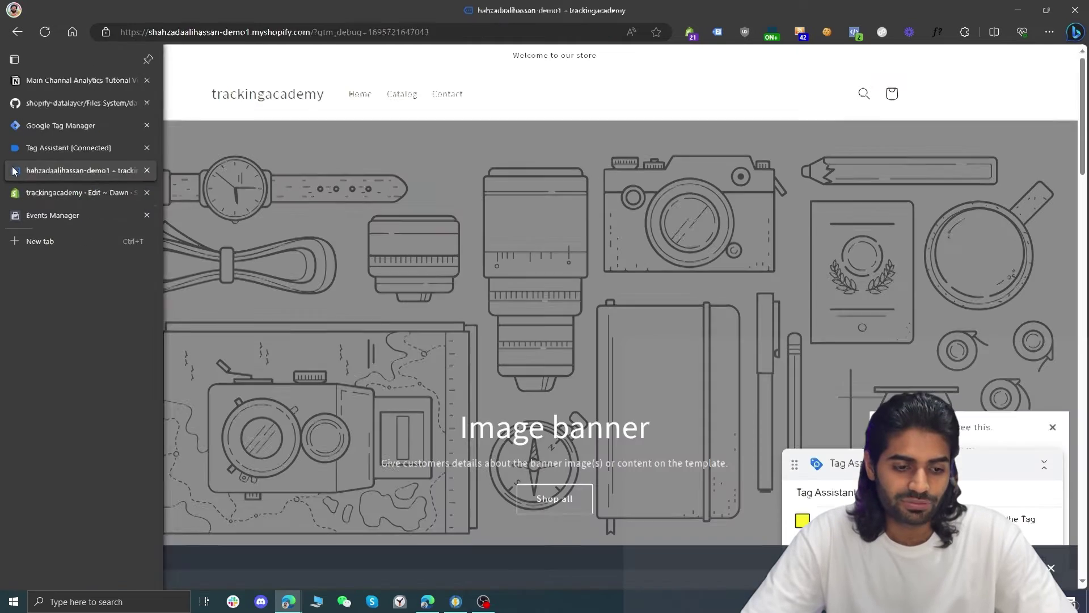
click(400, 95)
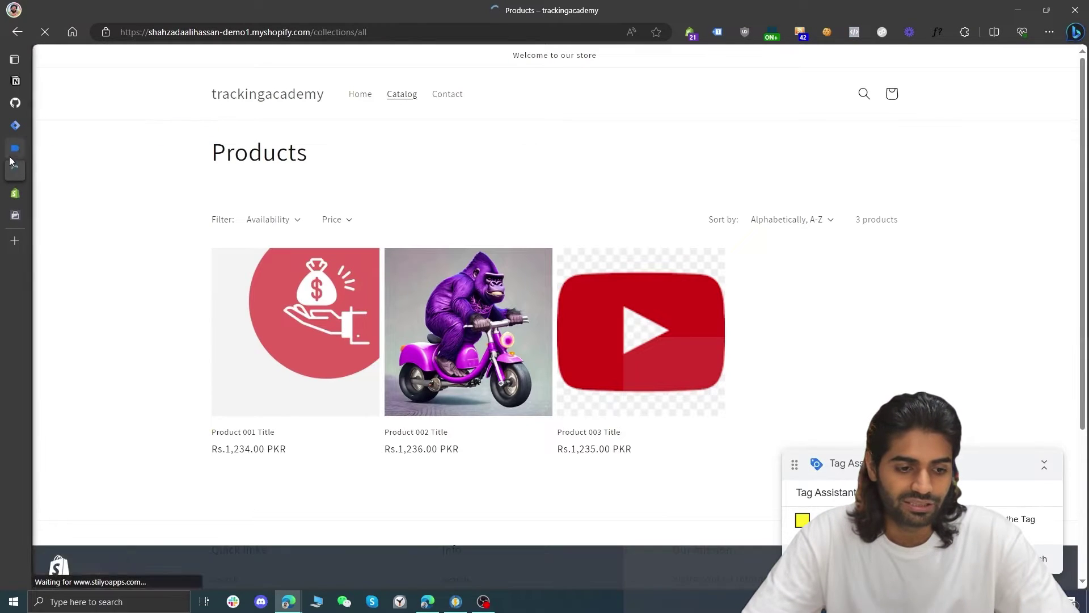
click(10, 154)
click(113, 216)
click(96, 215)
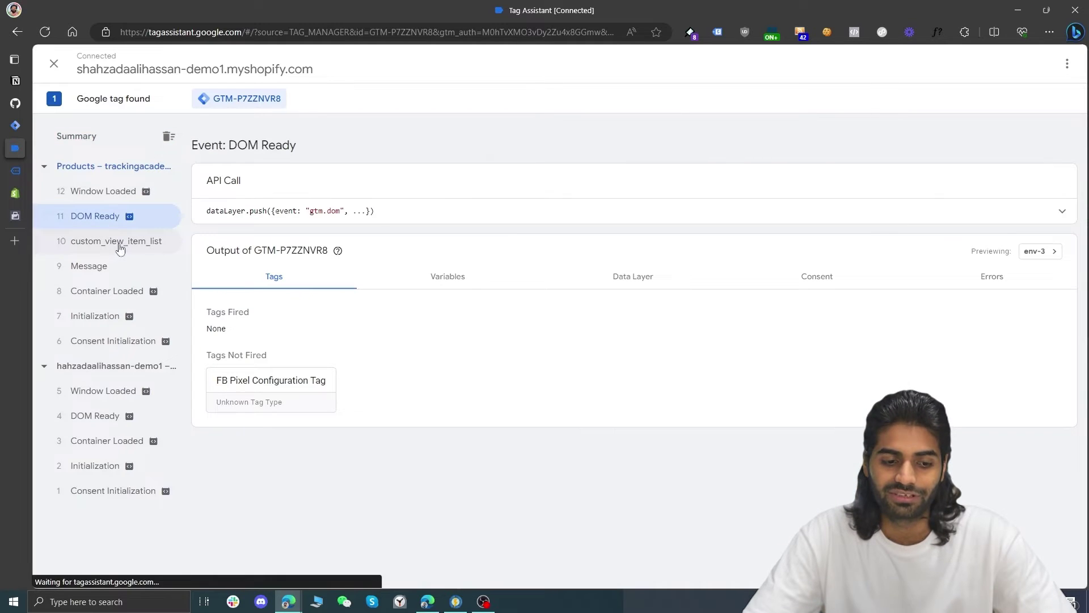
click(118, 243)
click(658, 212)
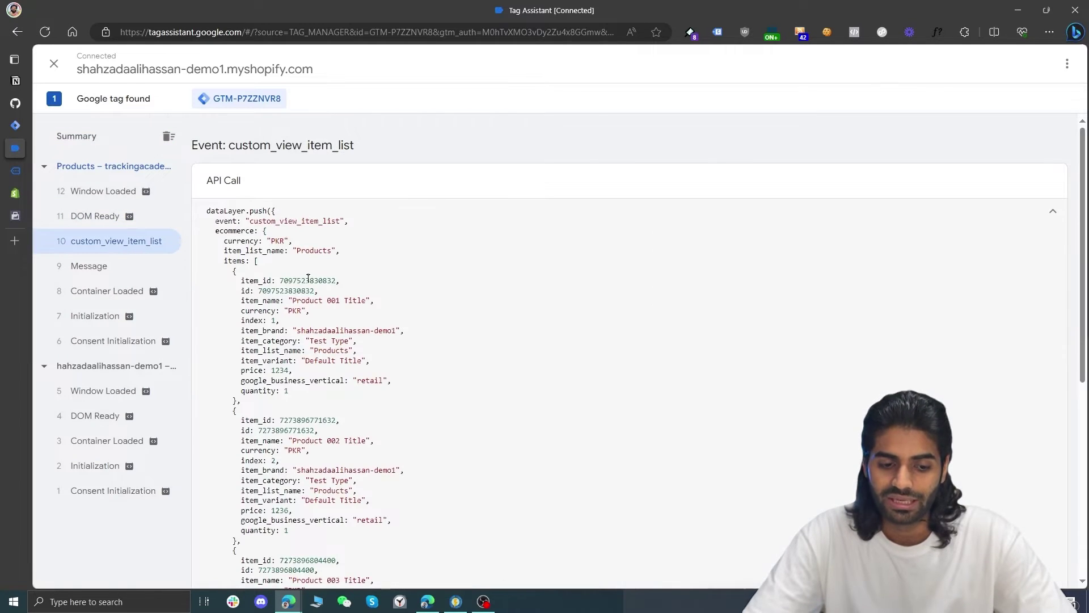
scroll(310, 278, down, 2)
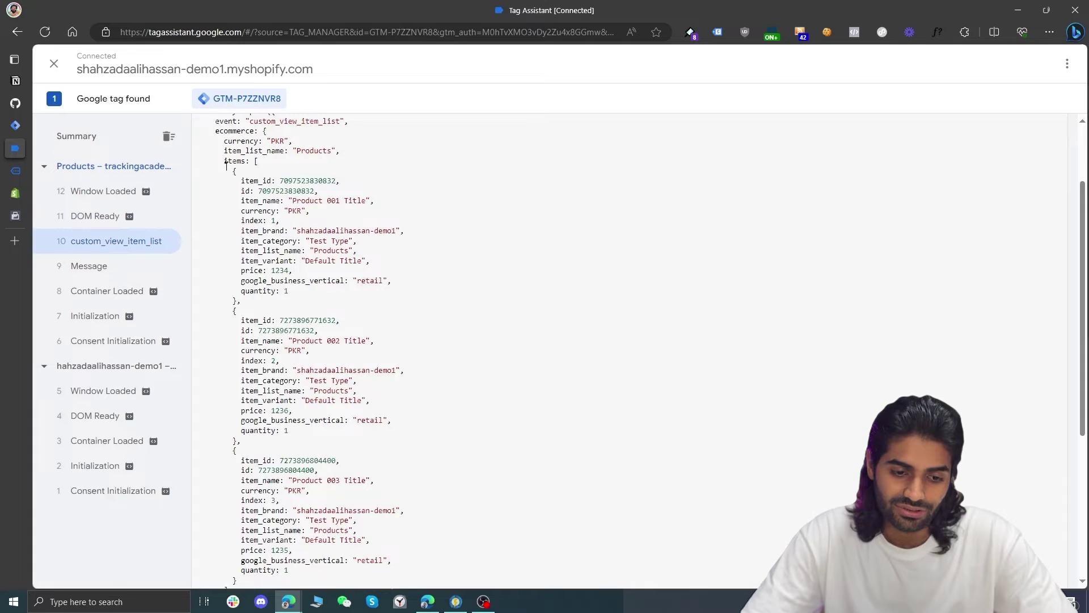
drag(225, 169, 246, 303)
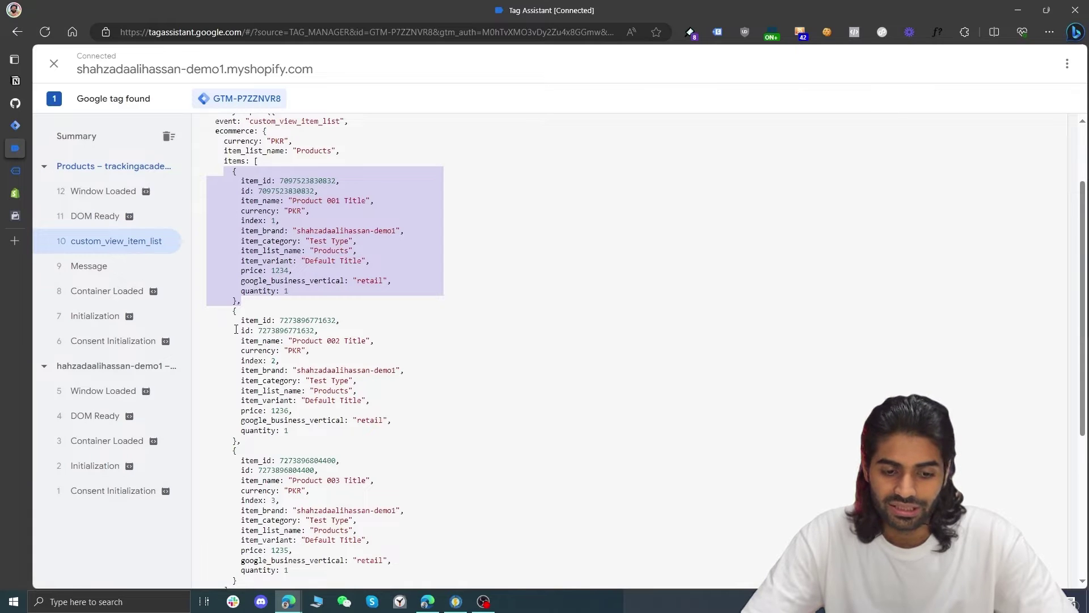
scroll(236, 329, up, 2)
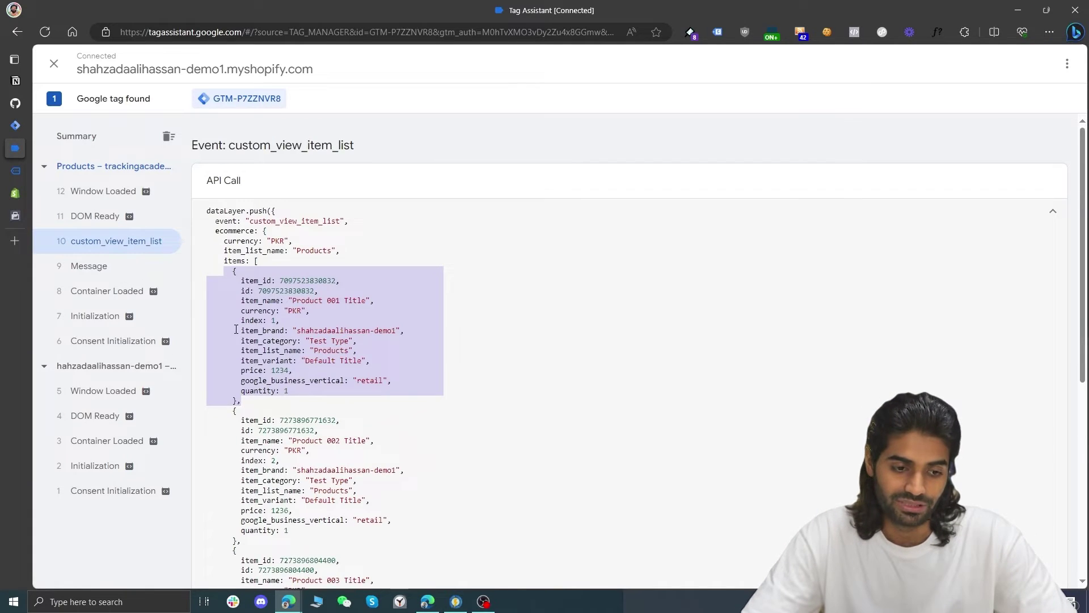
double_click(291, 142)
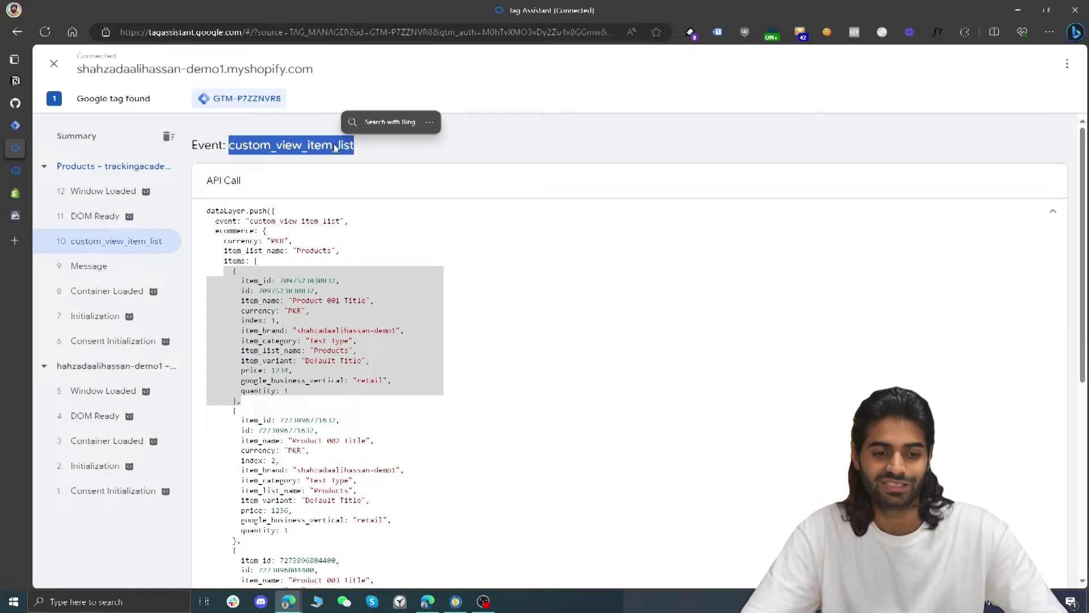
- Switch to Google Tag Manager and start a new trigger of the Custom Event type
click(21, 126)
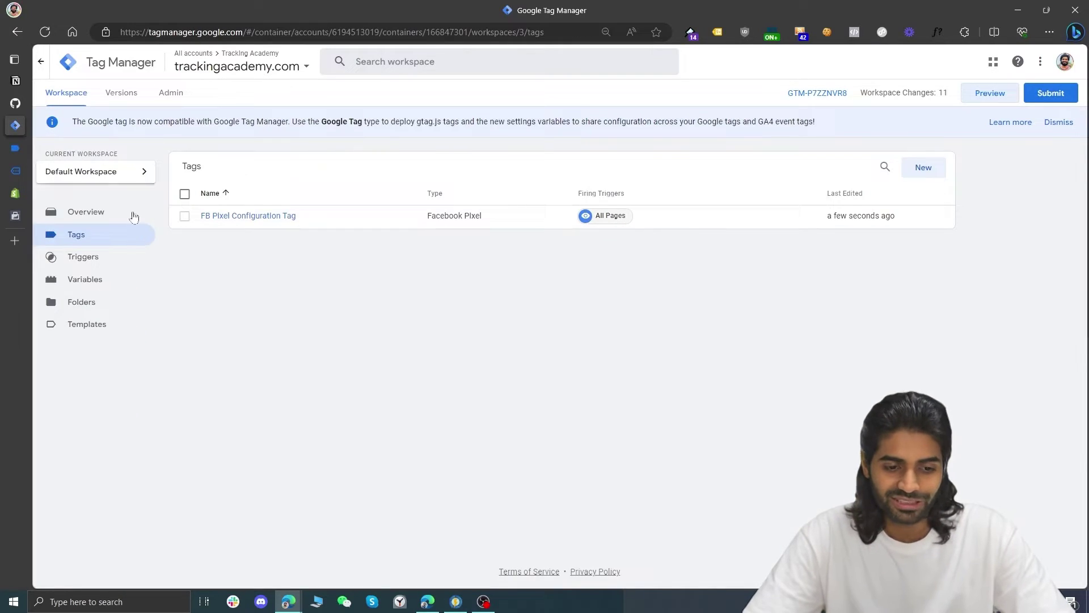
click(112, 261)
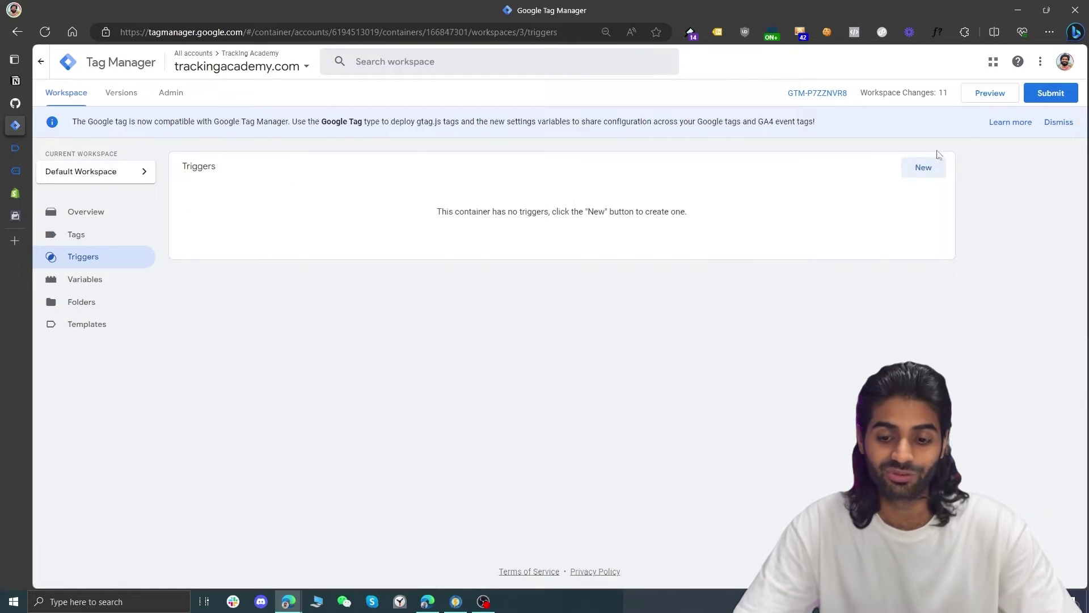
click(930, 167)
click(720, 190)
click(789, 566)
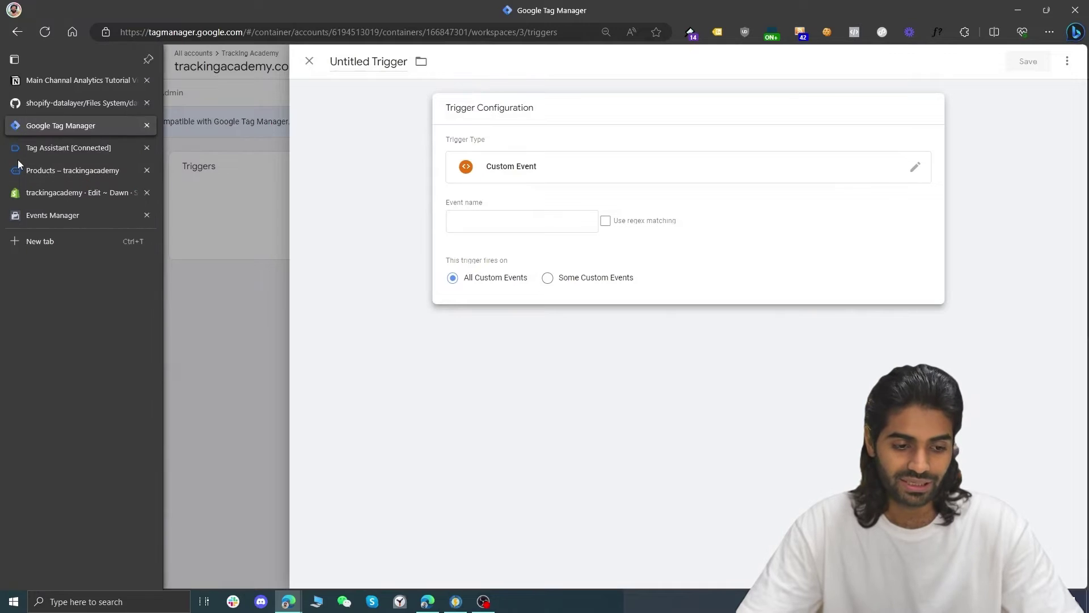
- Copy the event name custom_view_item_list from Tag Assistant into the trigger, name it CE custom_view_item_list, and save it
click(23, 149)
right_click(281, 141)
click(306, 152)
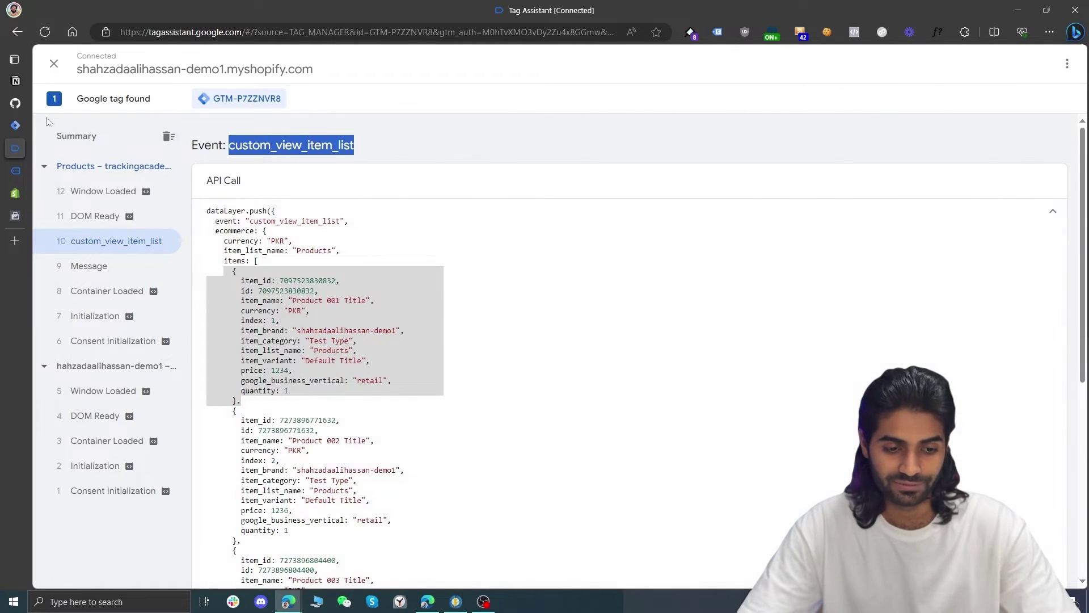
click(23, 127)
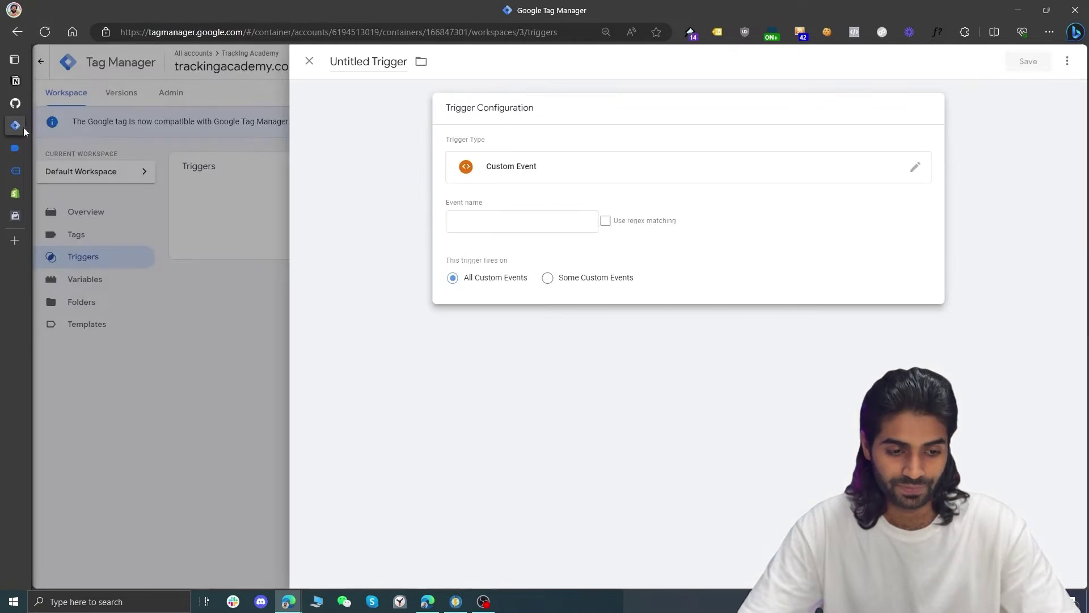
click(382, 67)
text(CE)
click(1028, 61)
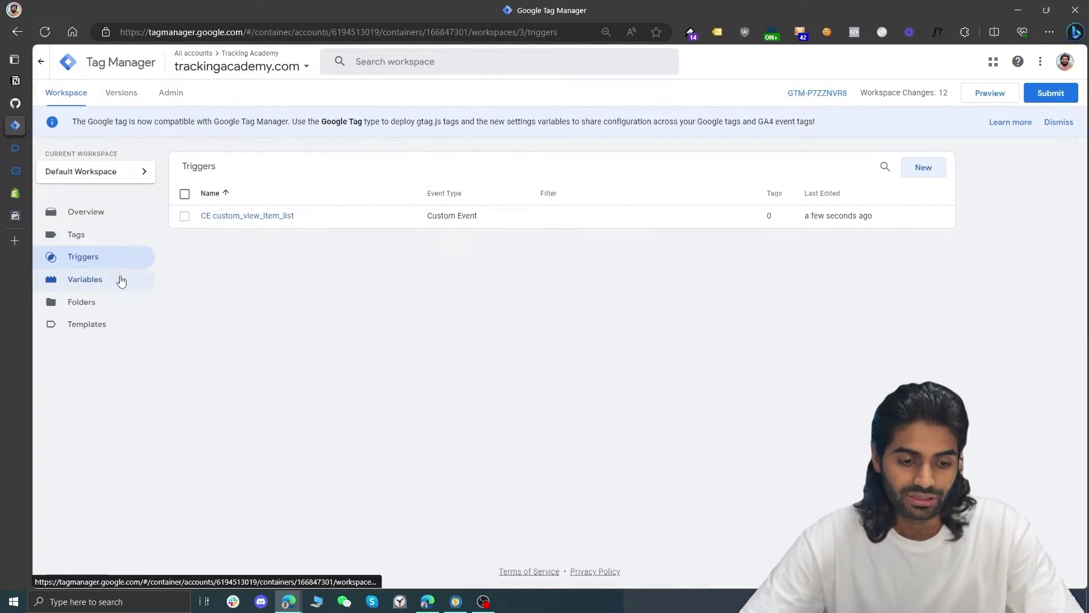
- Check the currency parameter of the event in Tag Assistant and start a new user-defined Data Layer Variable in Google Tag Manager
click(120, 280)
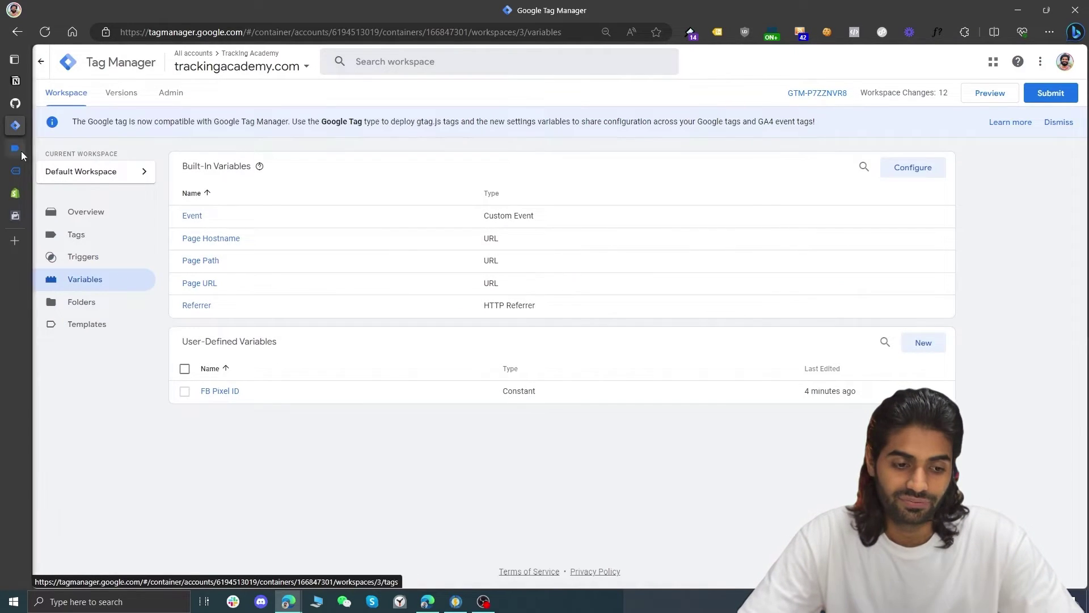
click(18, 165)
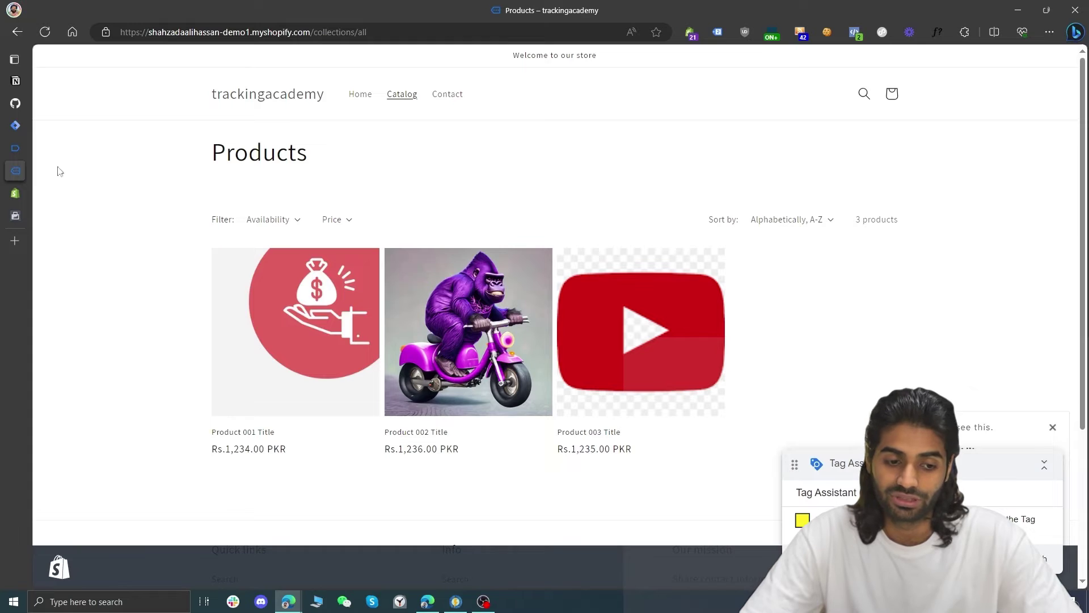
click(25, 150)
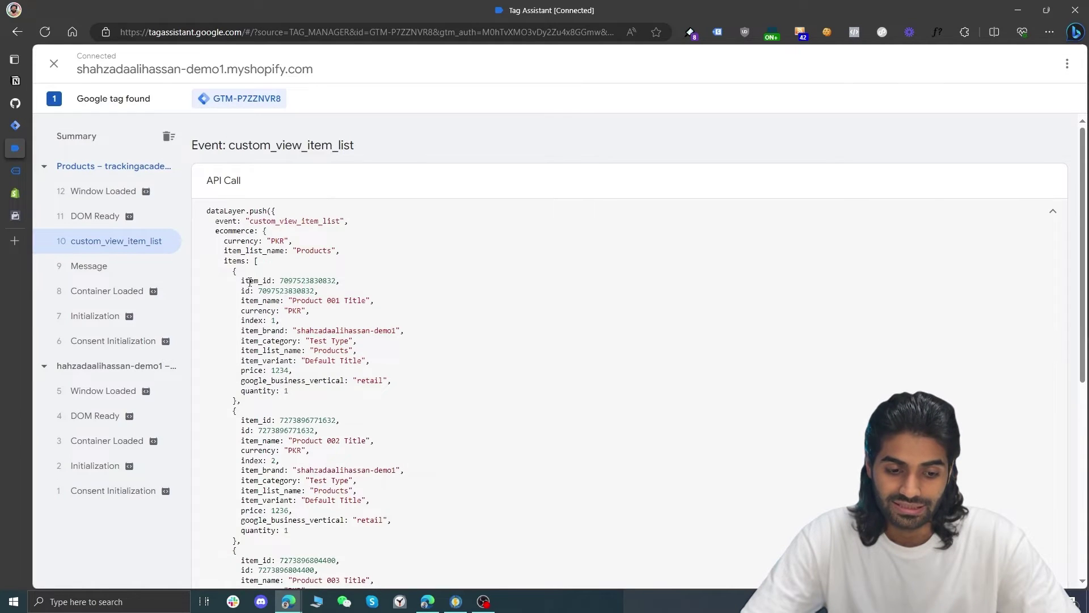
double_click(233, 248)
click(233, 242)
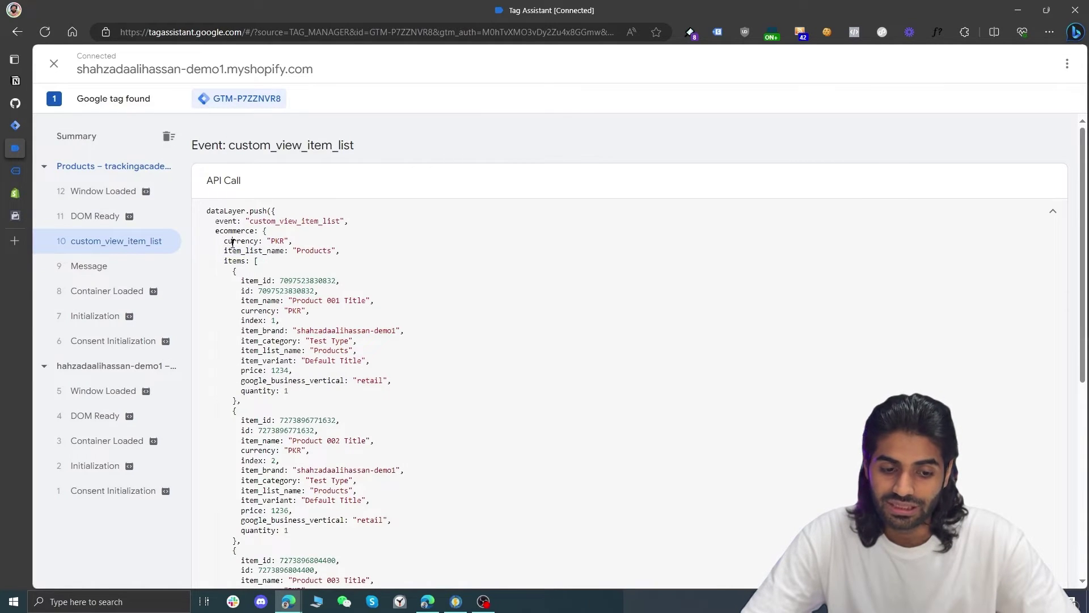
click(15, 125)
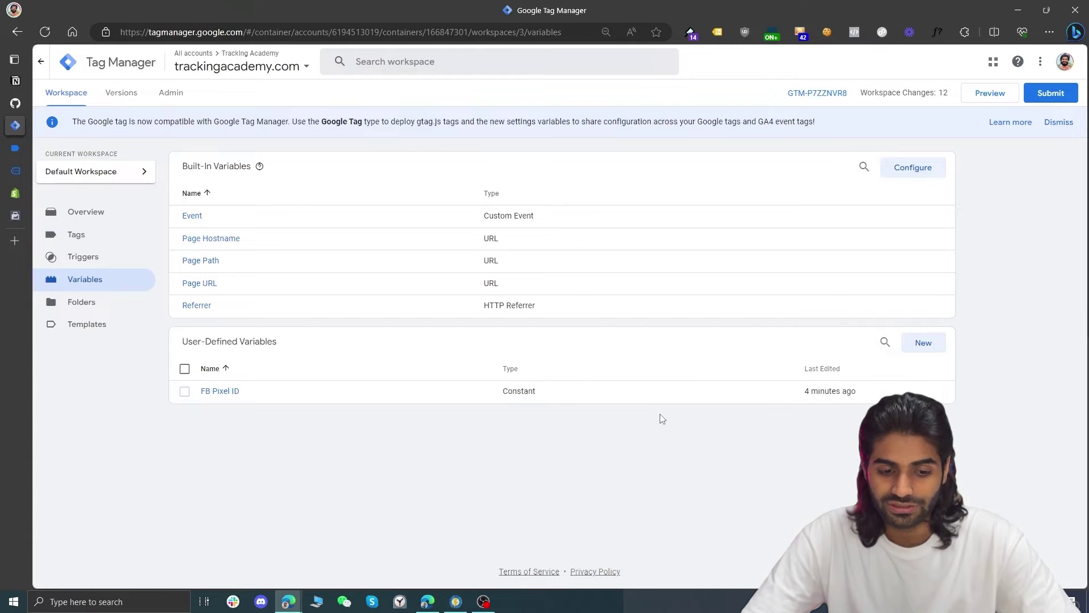
click(940, 348)
click(828, 148)
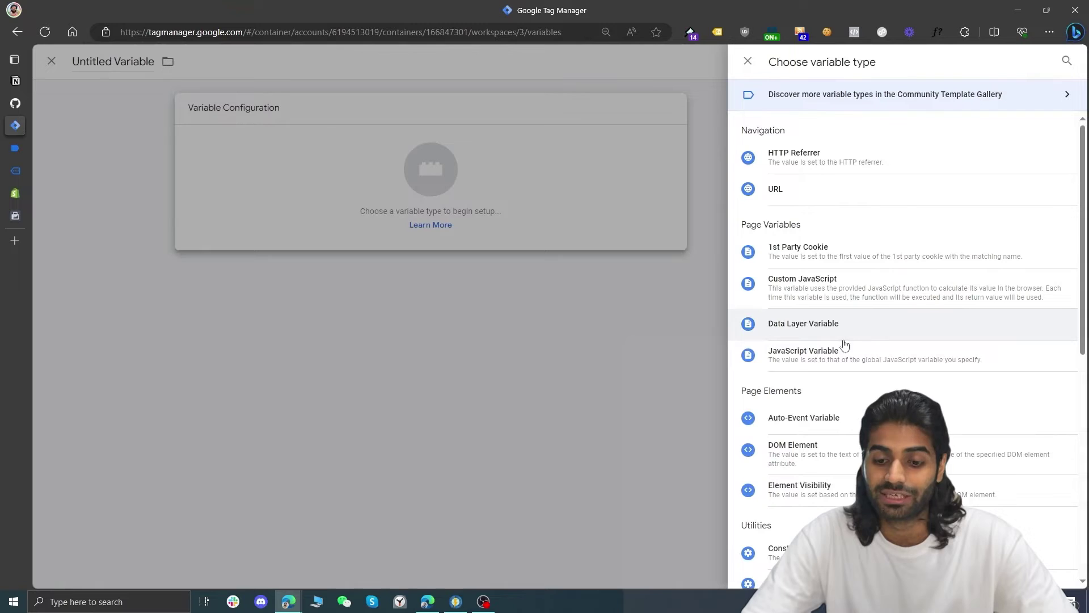
click(802, 323)
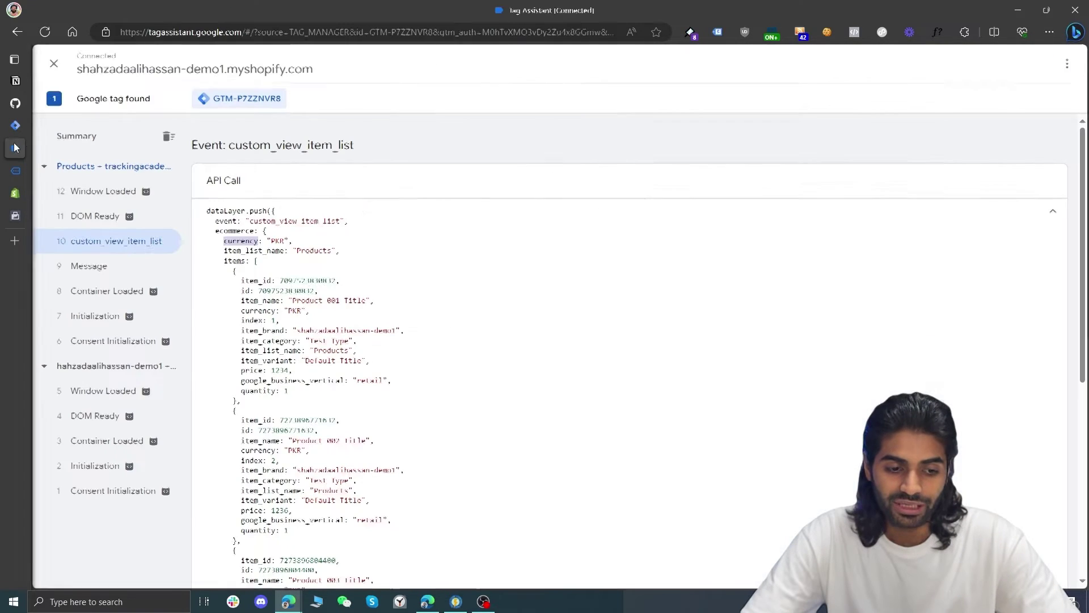
- Copy the ecommerce key from the event in Tag Assistant and set the Data Layer Variable Name to ecommerce.currency
double_click(242, 241)
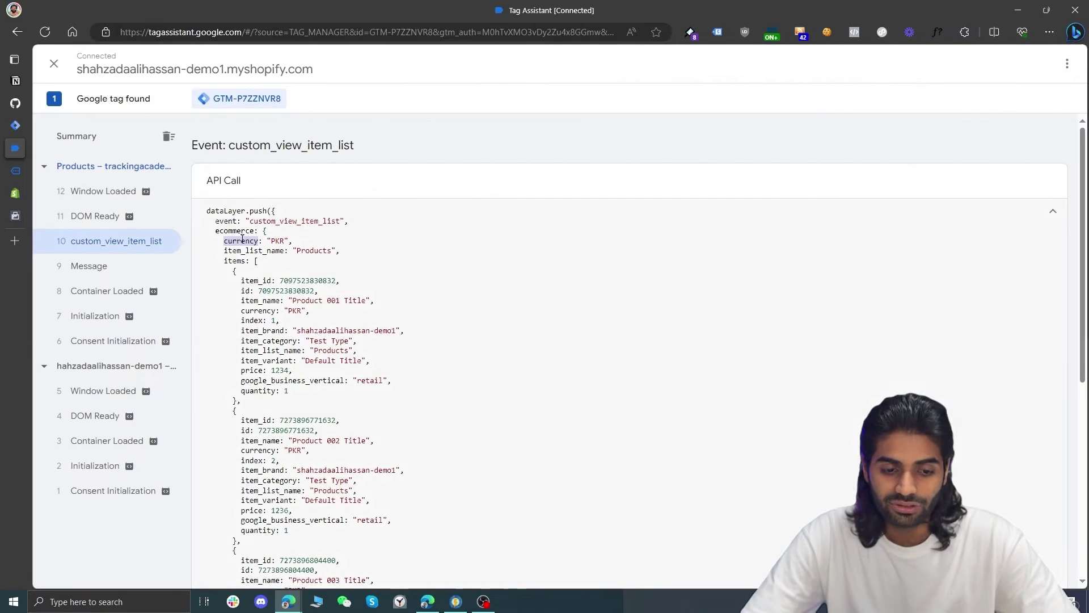
double_click(238, 232)
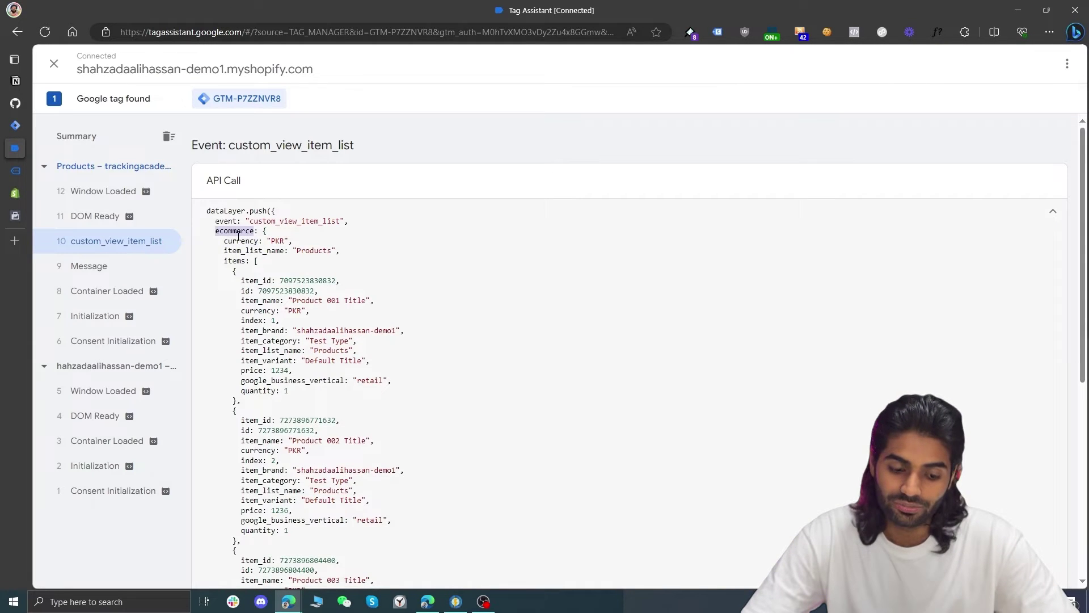
click(16, 125)
click(523, 213)
click(509, 304)
text(.currenc)
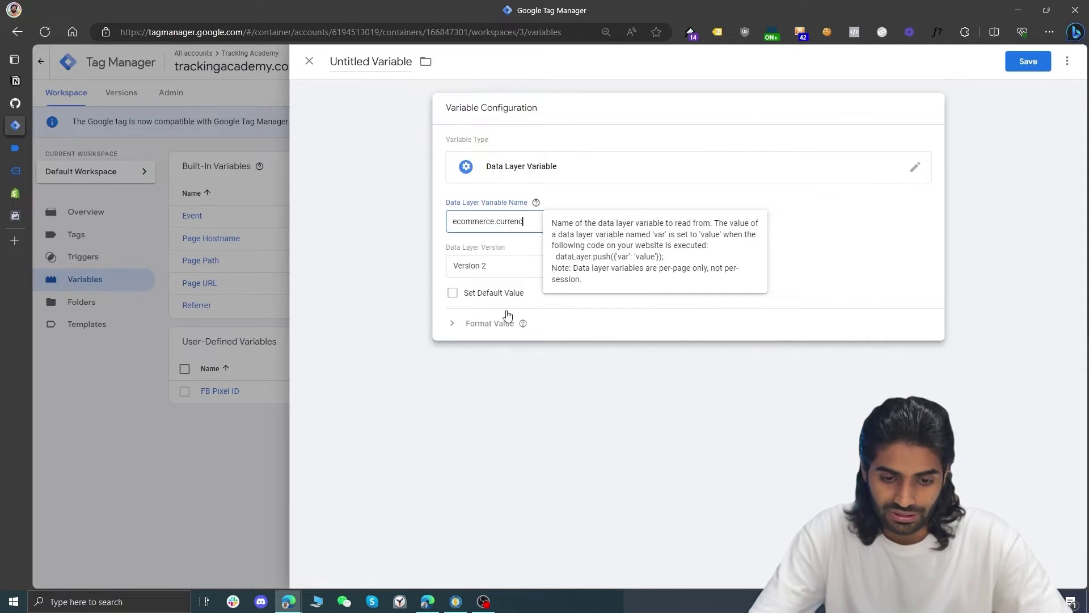
text(y)
- Title the variable DLV ecommerce.currency and save it
click(359, 64)
text(DL)
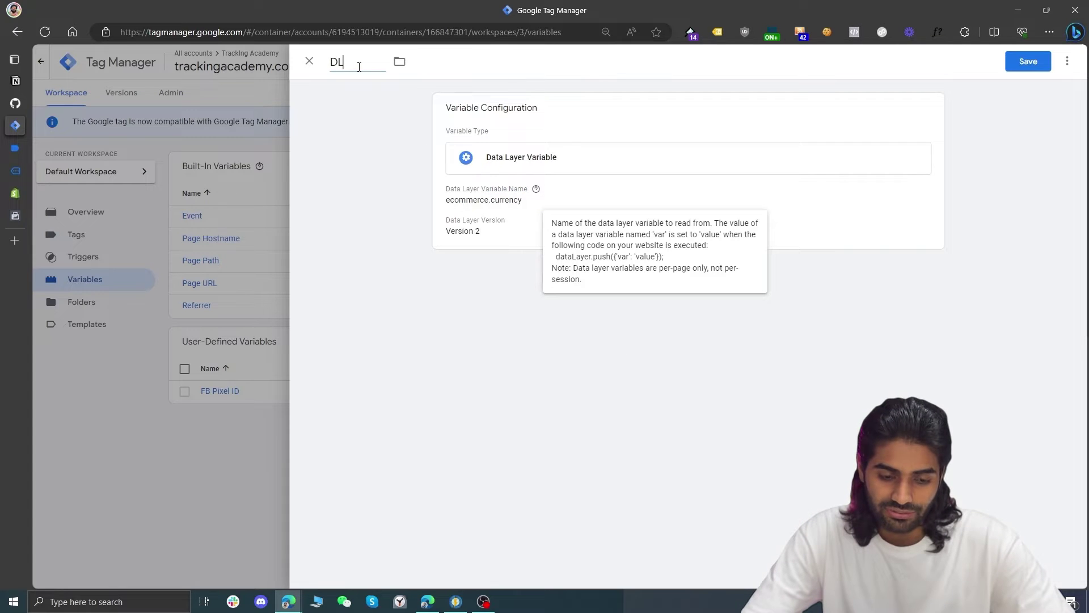
text(V)
key(ctrl+v)
click(1026, 61)
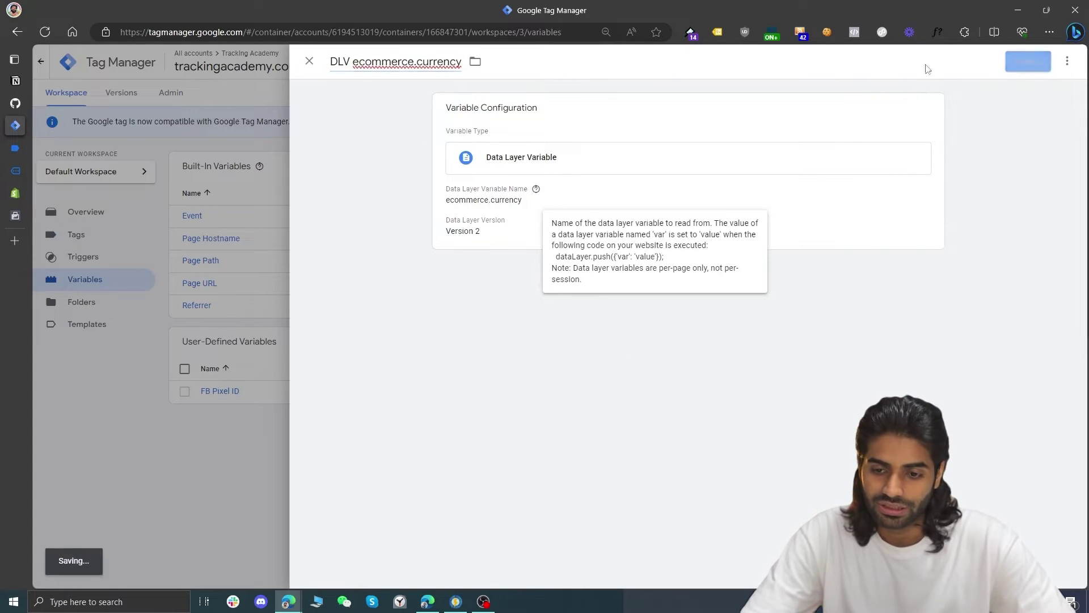
- Copy the item_list_name key from the event in Tag Assistant and start another Data Layer Variable in Google Tag Manager
click(15, 148)
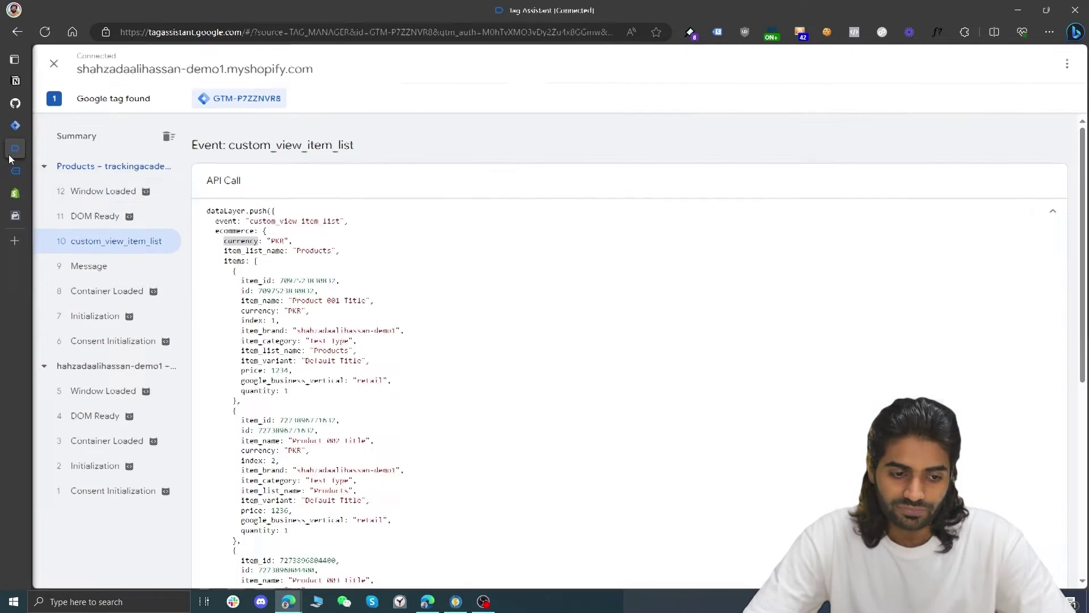
double_click(228, 250)
key(ctrl+c)
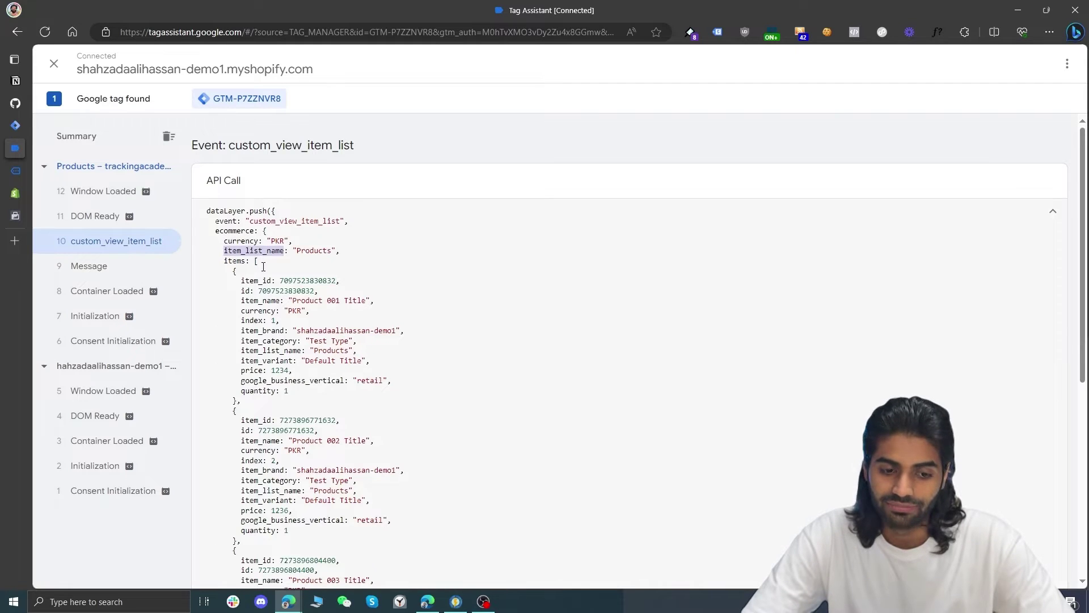
click(17, 127)
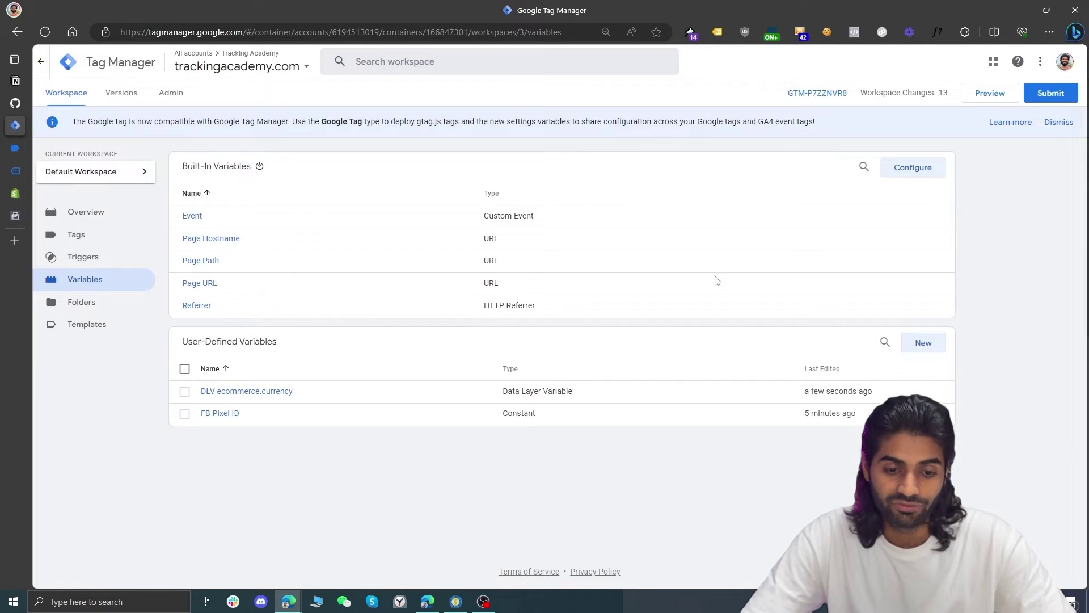
click(922, 341)
click(803, 149)
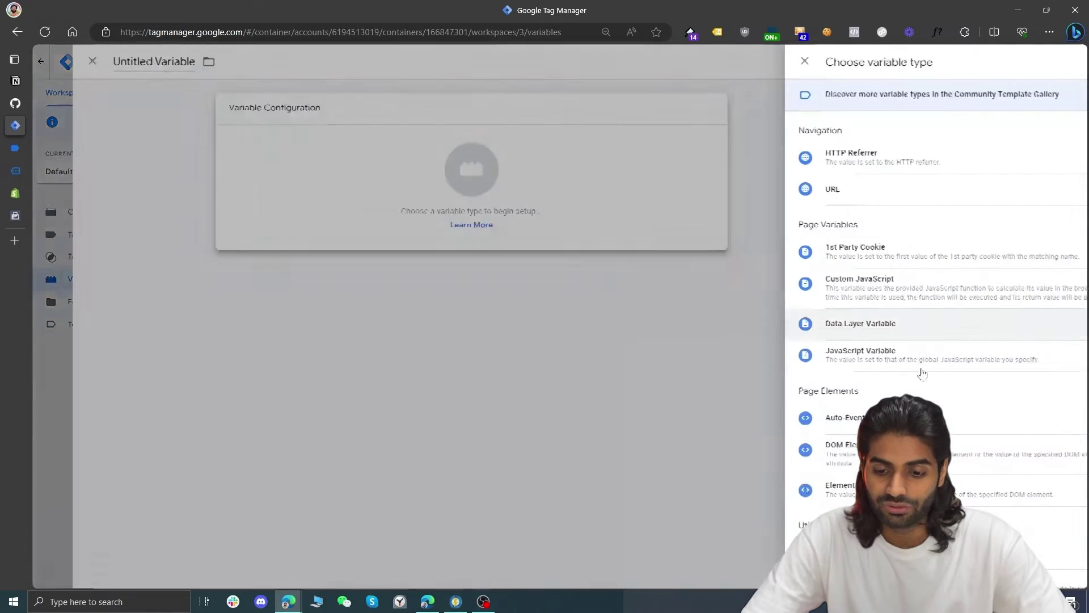
drag(859, 419, 832, 318)
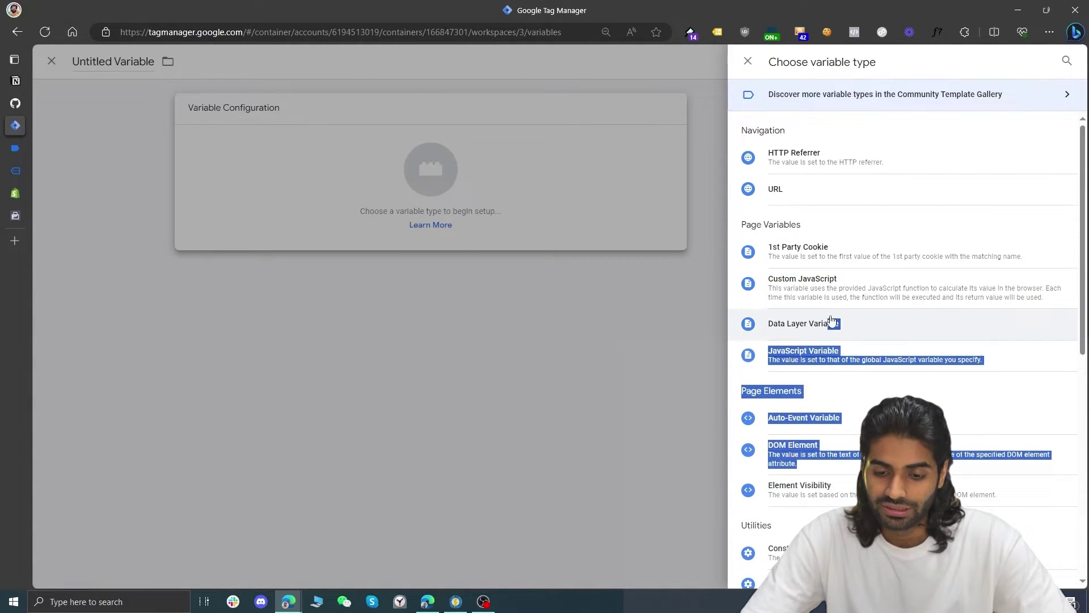
click(832, 321)
- Set the Data Layer Variable Name to ecommerce.item_list_name, title the variable DLV ecommerce.item_list_name, and save it
click(505, 219)
text(ecomme)
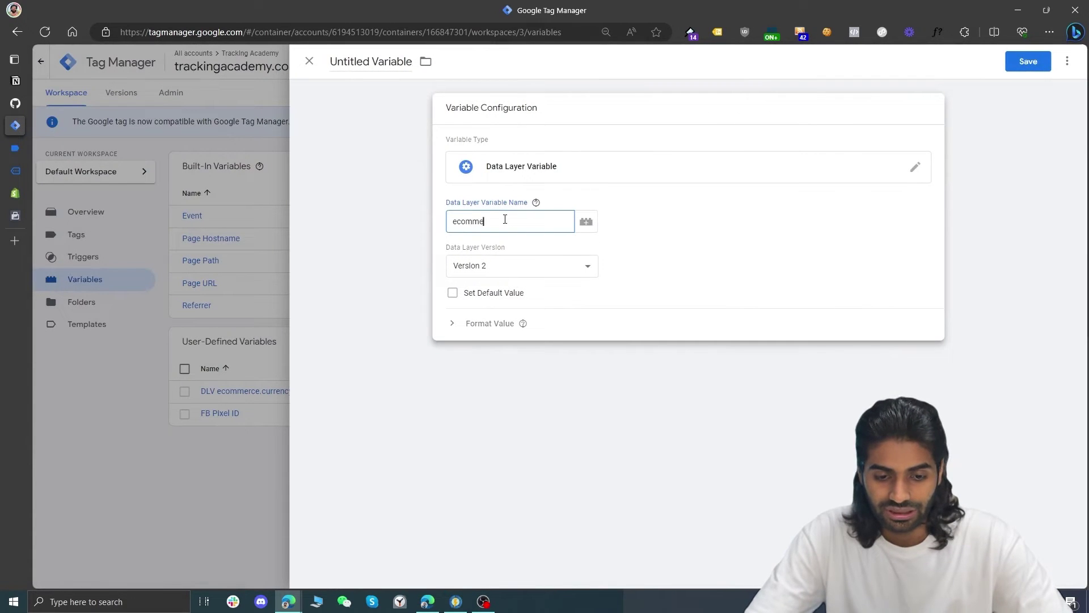
text(rce.)
key(ctrl+v)
key(ctrl+a)
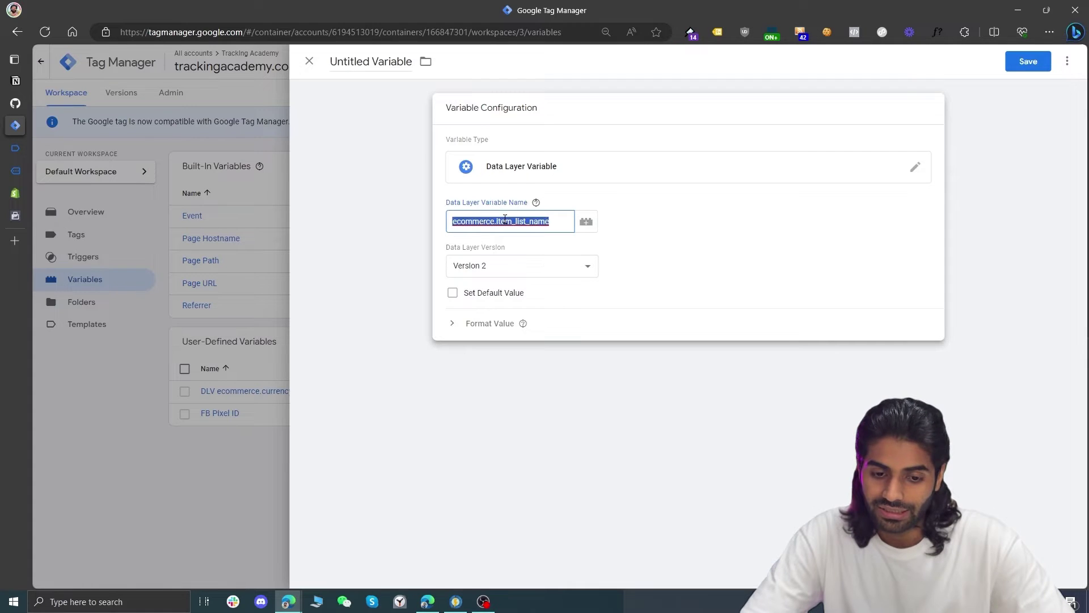
key(ctrl+c)
click(369, 66)
text(DLV)
key(ctrl+v)
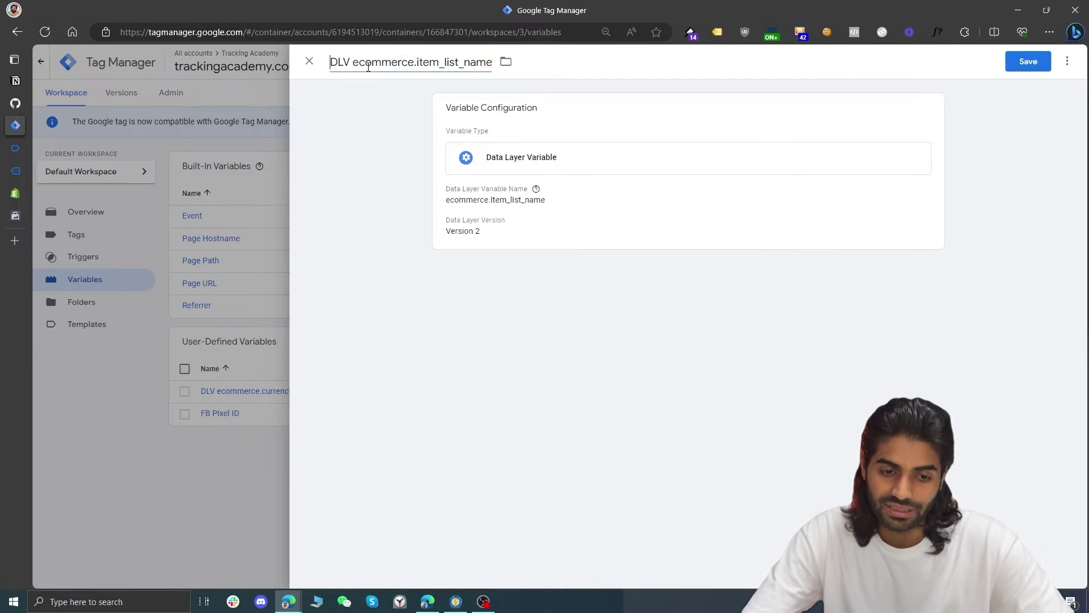
click(1028, 61)
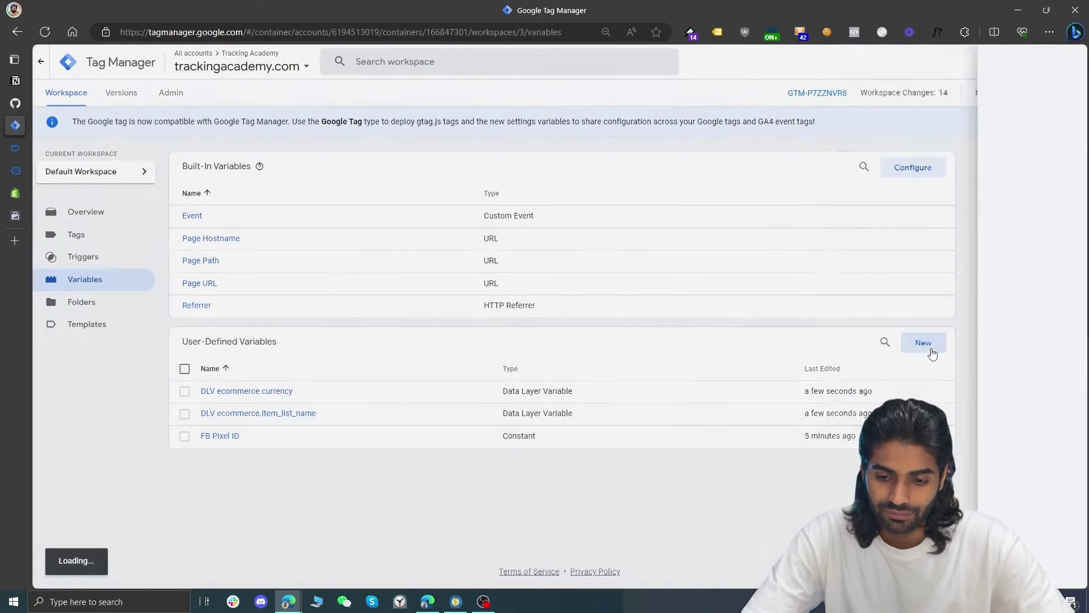
- Copy the items key from the event in Tag Assistant and create a Data Layer Variable in Google Tag Manager named ecommerce.items in the data layer
click(924, 342)
click(15, 149)
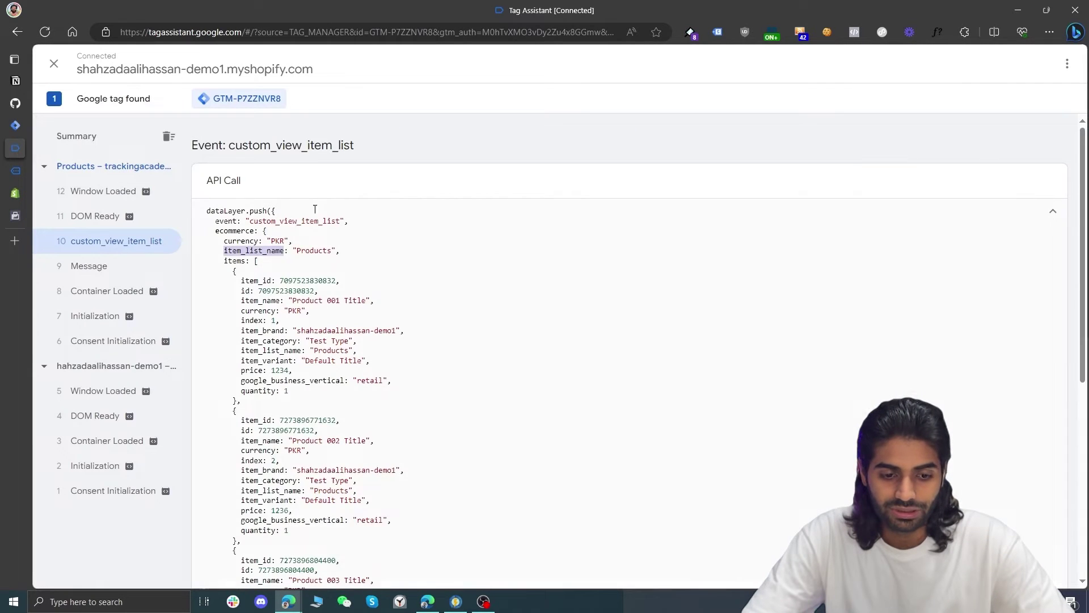
click(232, 262)
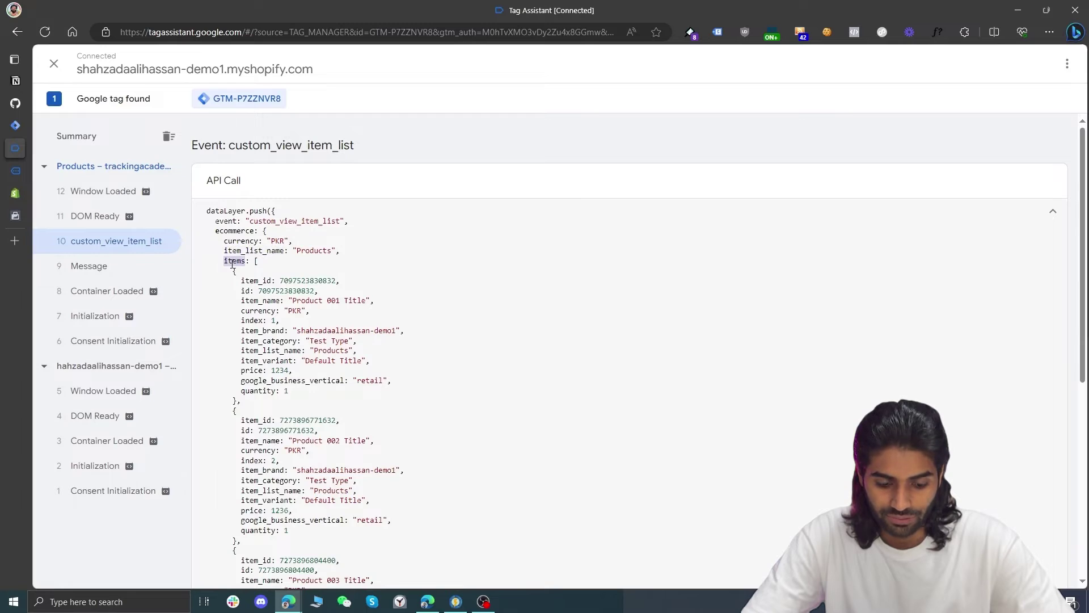
click(17, 124)
click(627, 176)
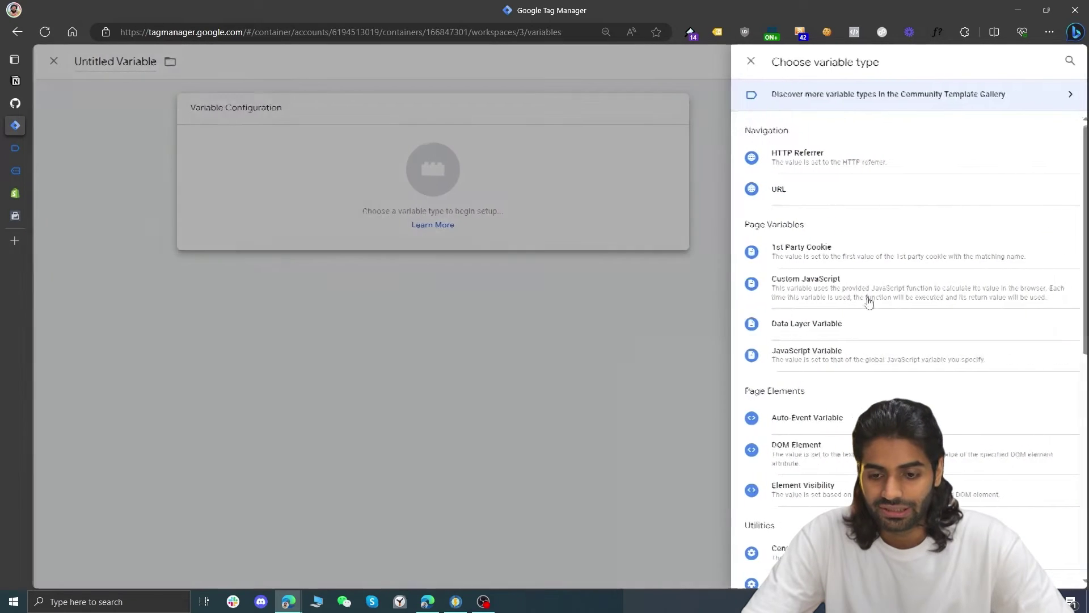
click(825, 332)
click(525, 229)
text(ecommerce.items)
- Title the variable DLV ecommerce.items and save it
key(ctrl+a)
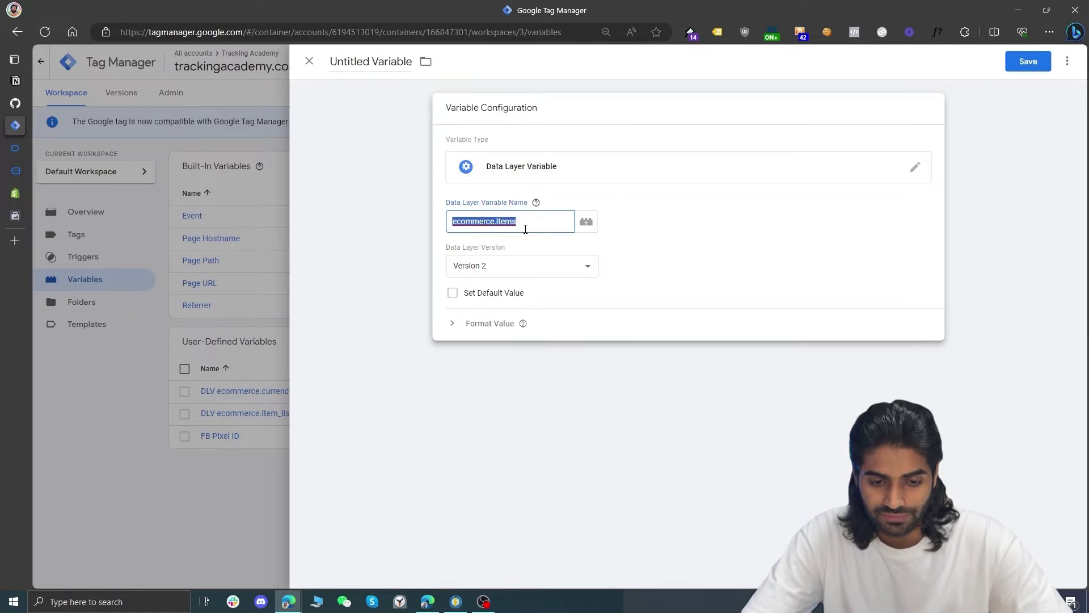
click(377, 56)
text(DLV)
key(ctrl+v)
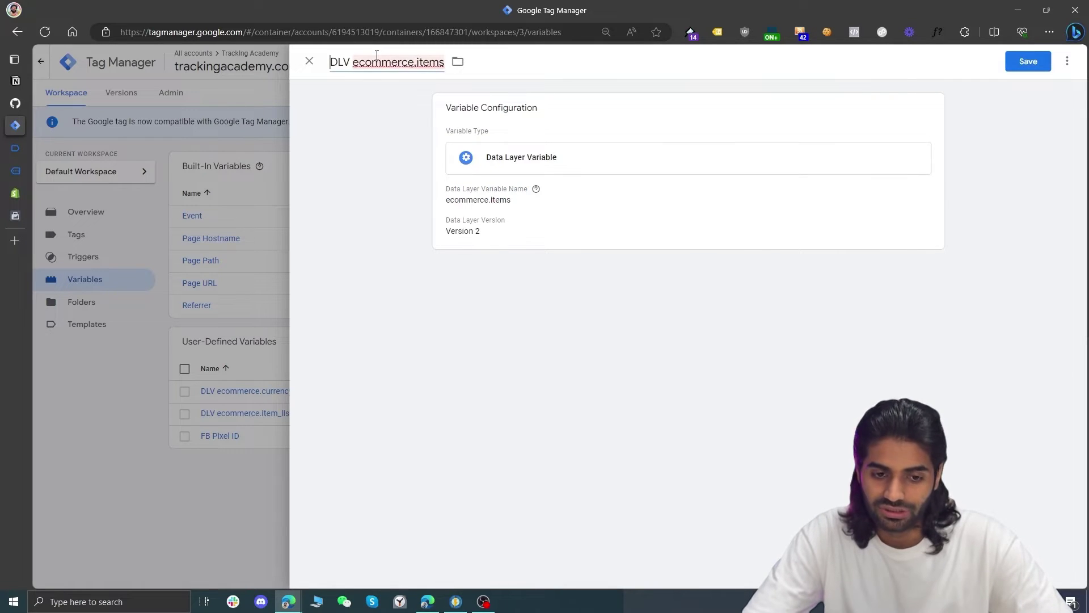
click(1028, 60)
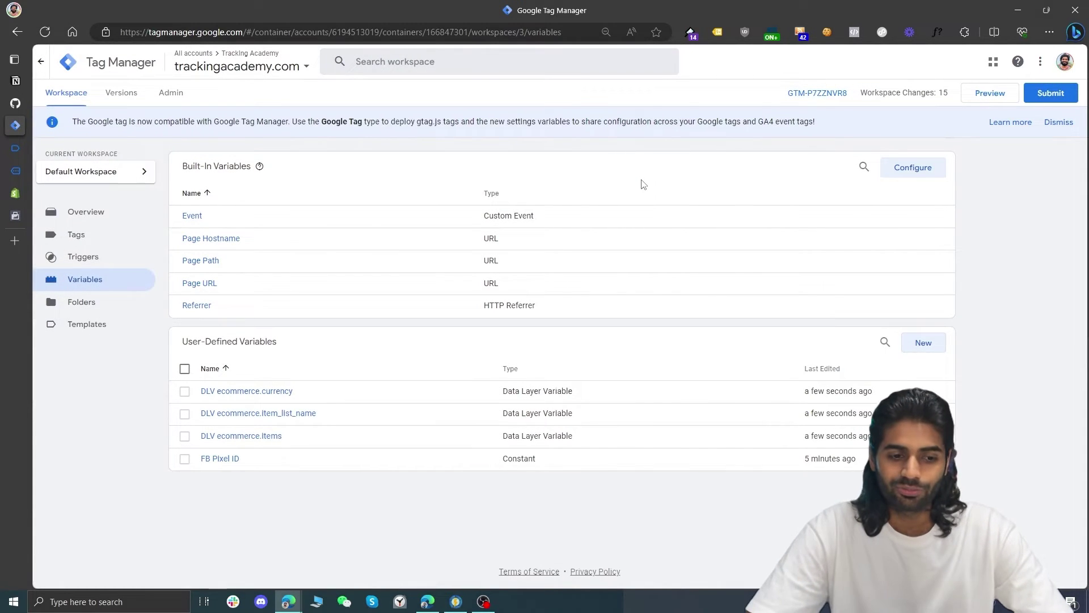
- Review the custom_view_item_list event name in Tag Assistant and return to Google Tag Manager
click(15, 148)
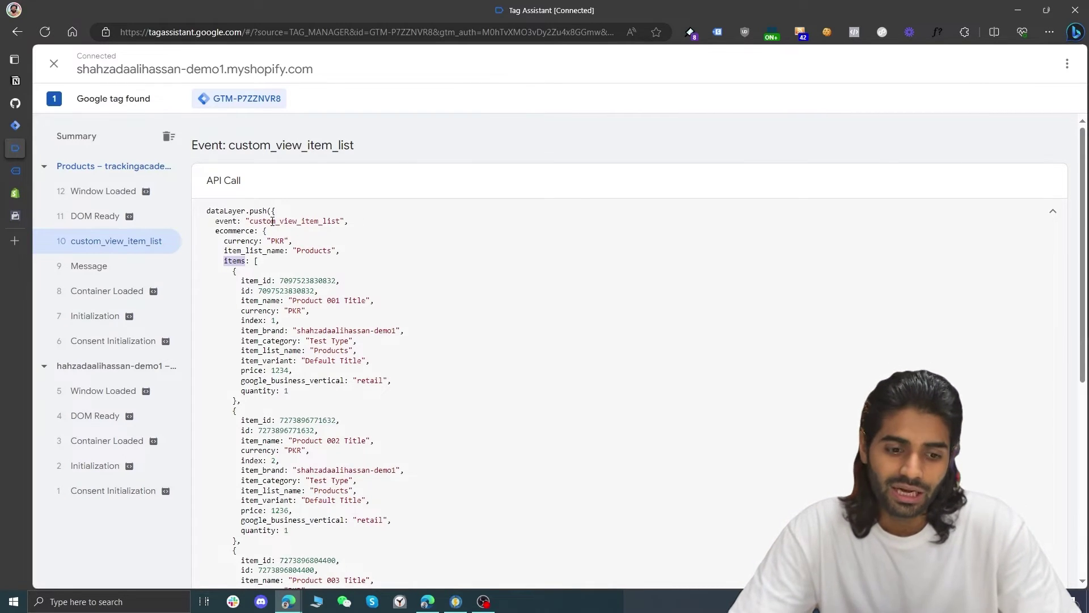
double_click(320, 149)
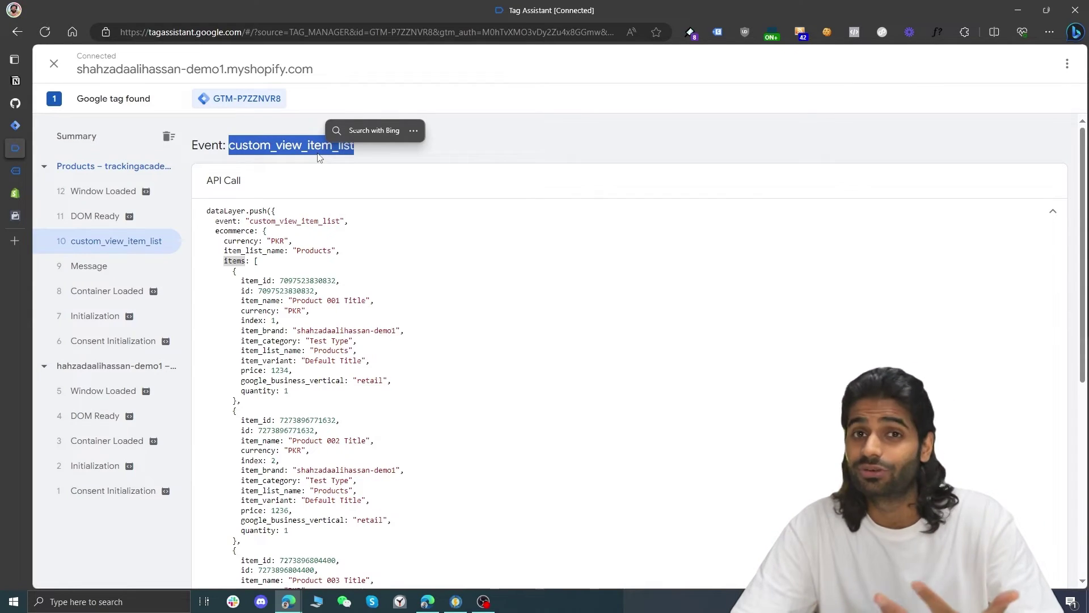
click(16, 126)
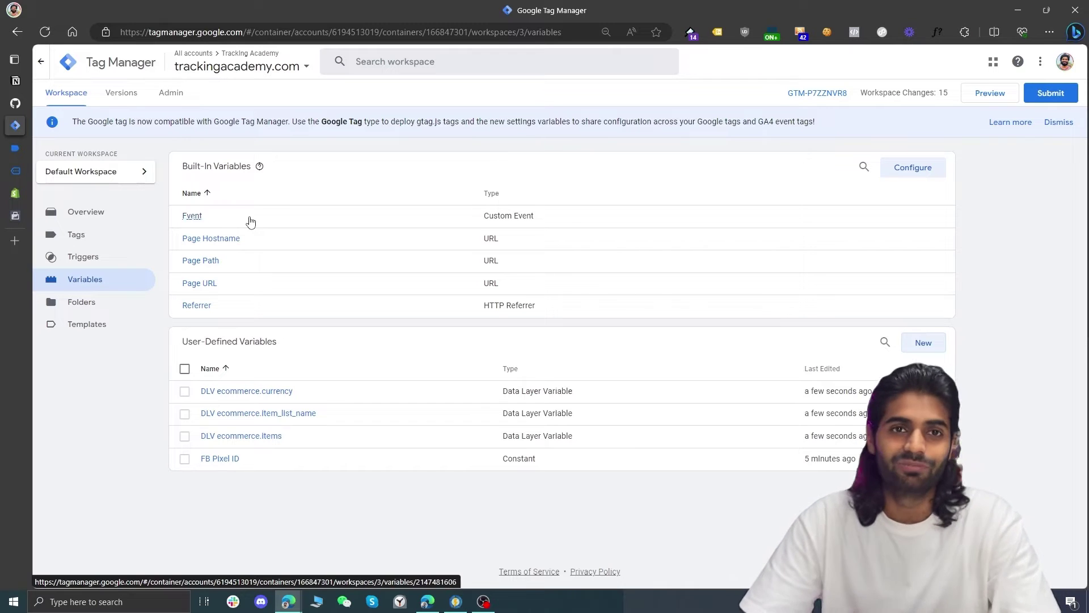
- Search the variable template gallery for Facebook templates and add Facebook Parameter Generator to the workspace
click(110, 324)
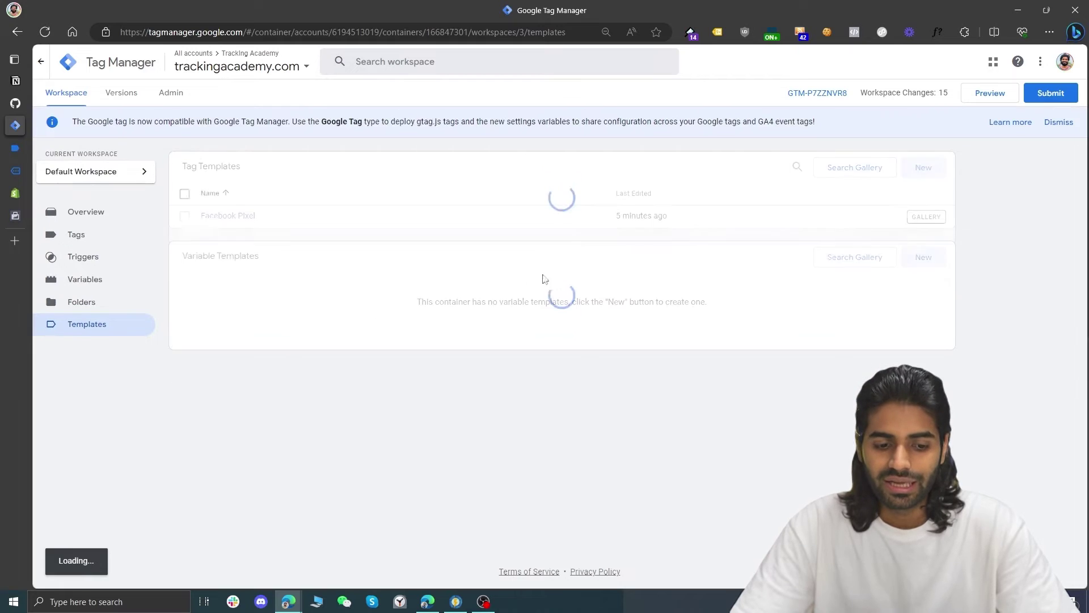
click(870, 266)
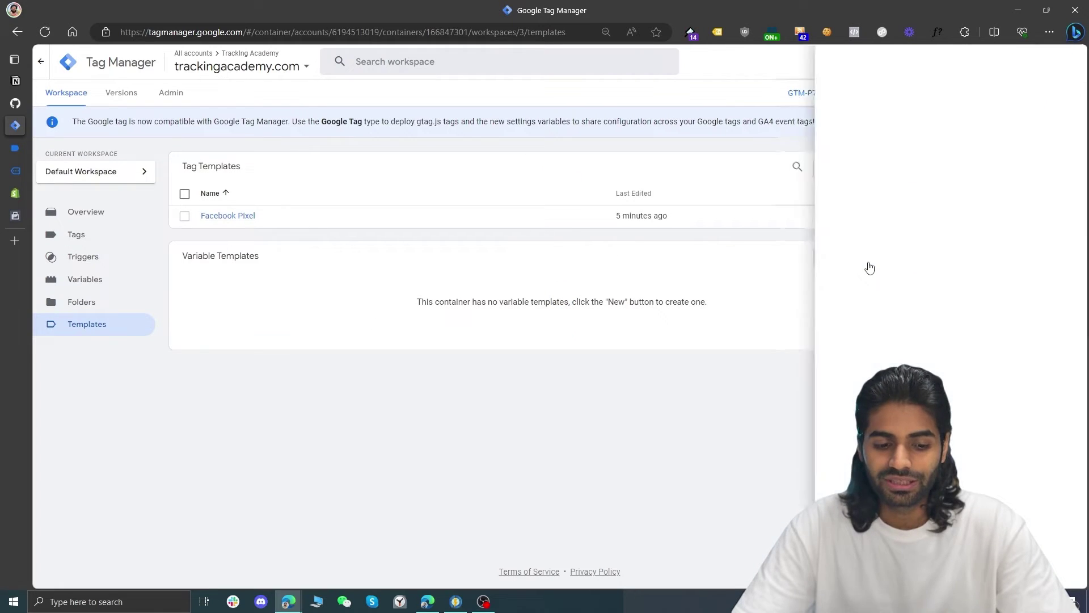
click(1063, 61)
text(face)
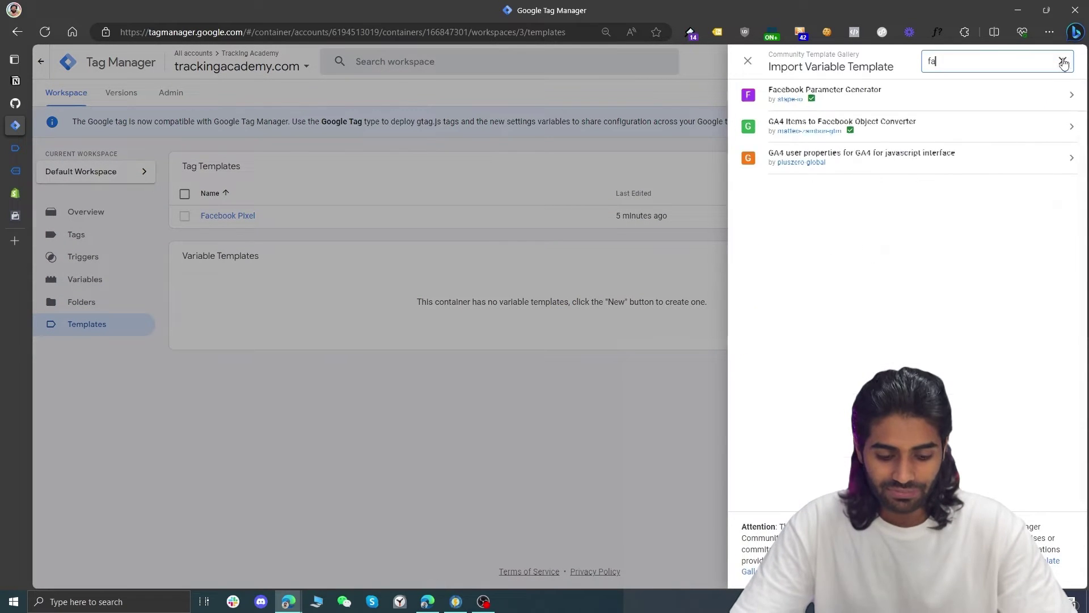
click(985, 102)
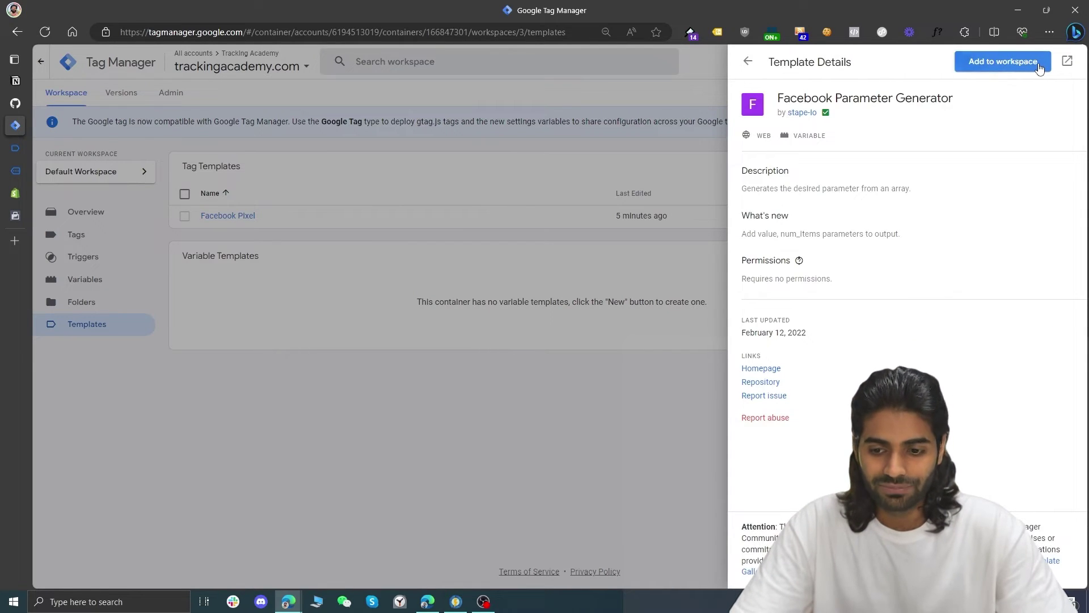
click(1038, 63)
click(711, 207)
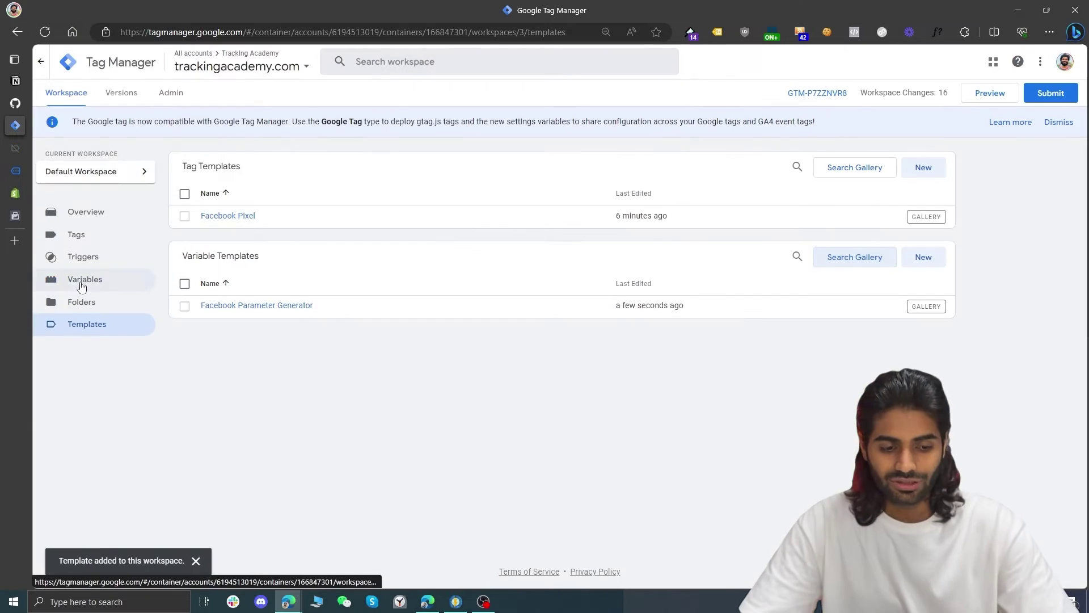
- Start a user-defined variable of type Facebook Parameter Generator and set its Array of Objects to {{DLV ecommerce.items}}
click(83, 284)
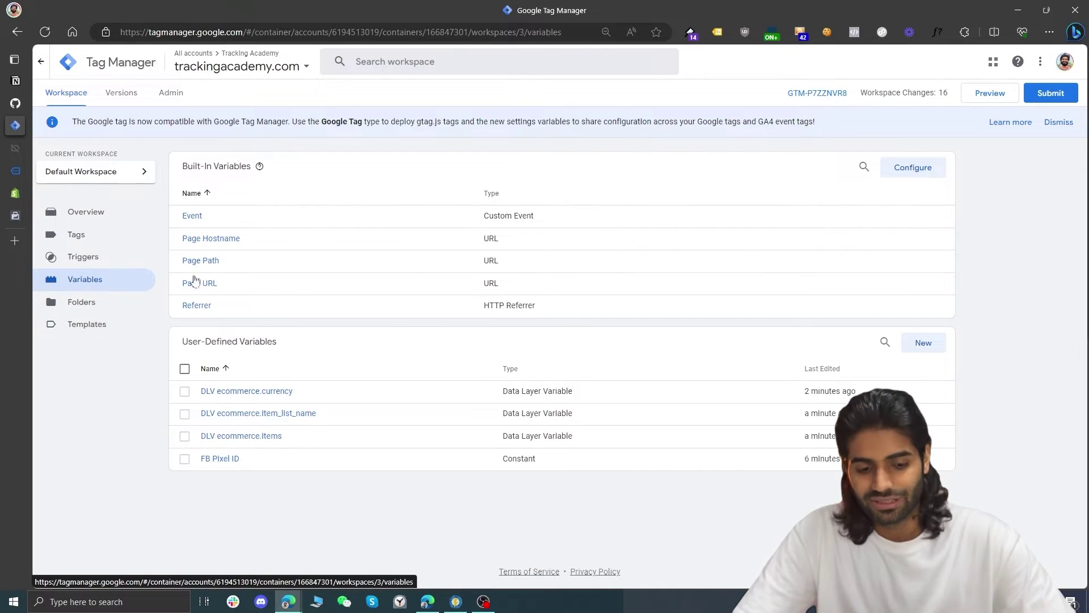
click(926, 342)
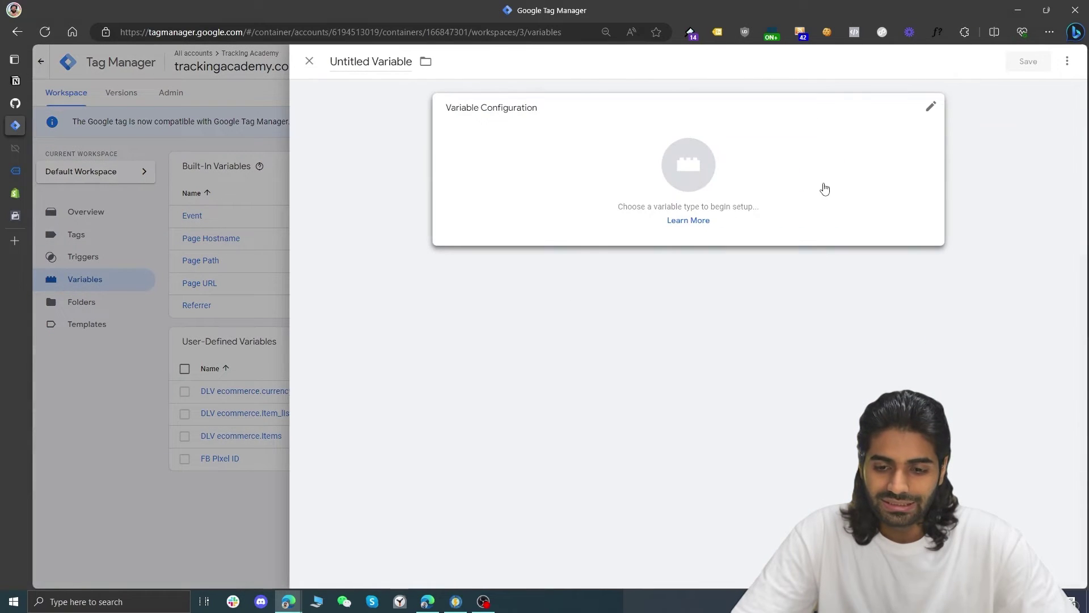
click(821, 187)
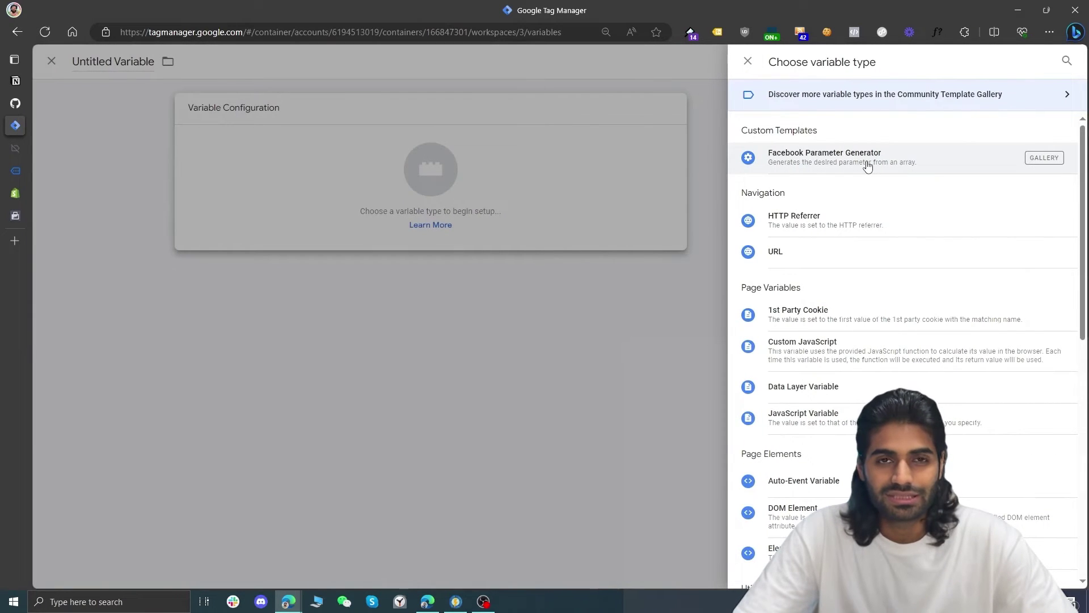
click(867, 165)
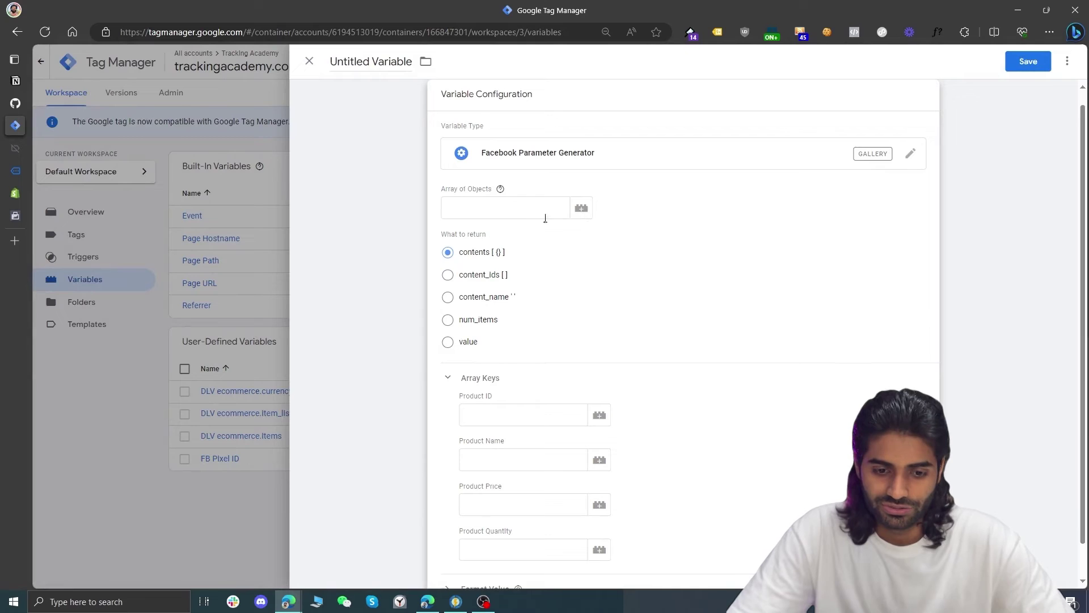
drag(444, 191, 496, 198)
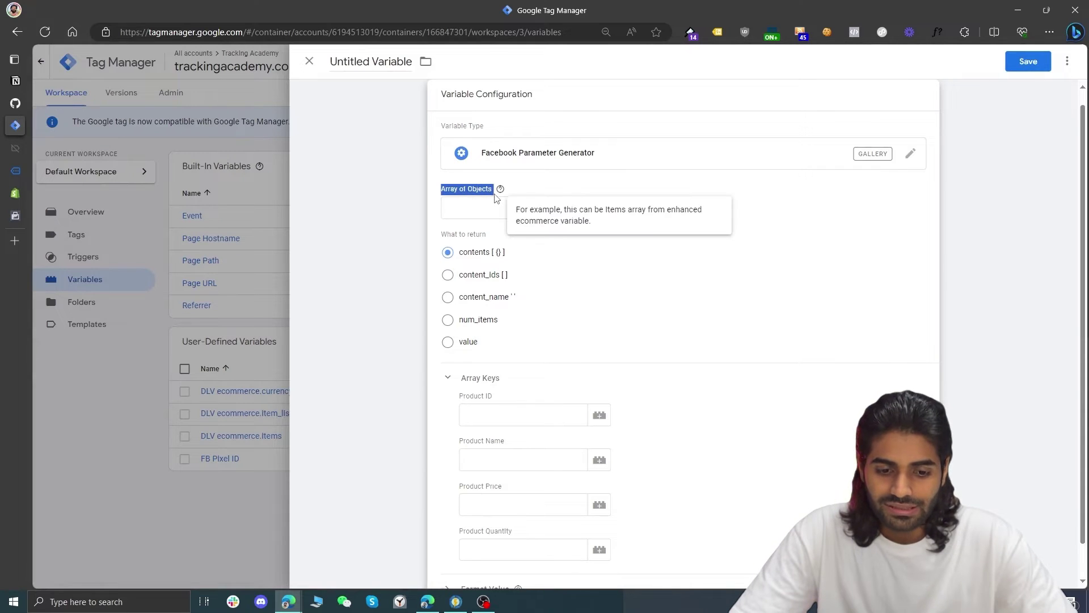
click(489, 202)
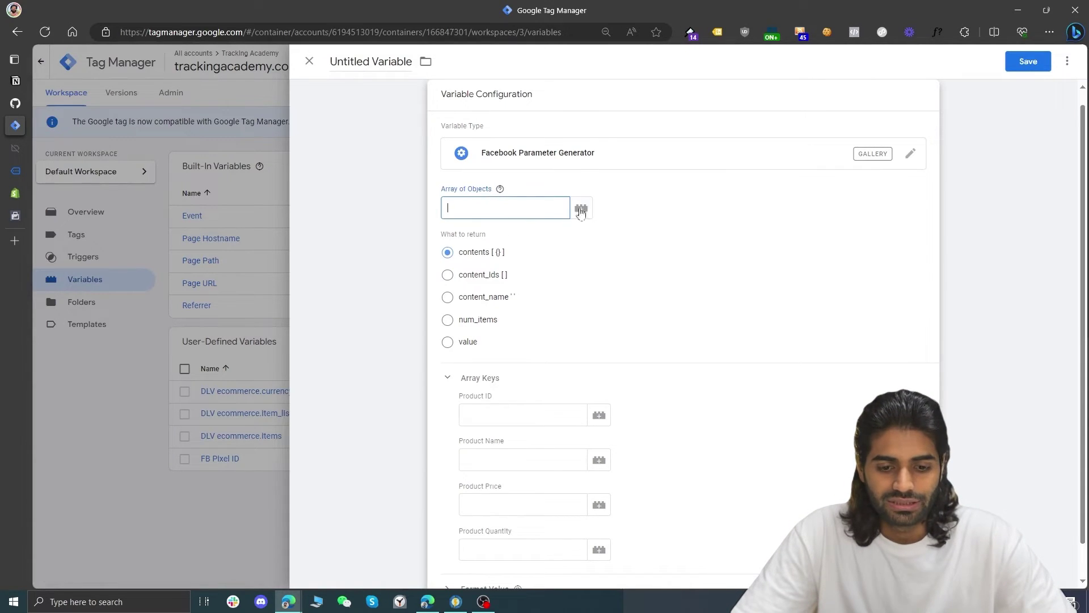
click(581, 209)
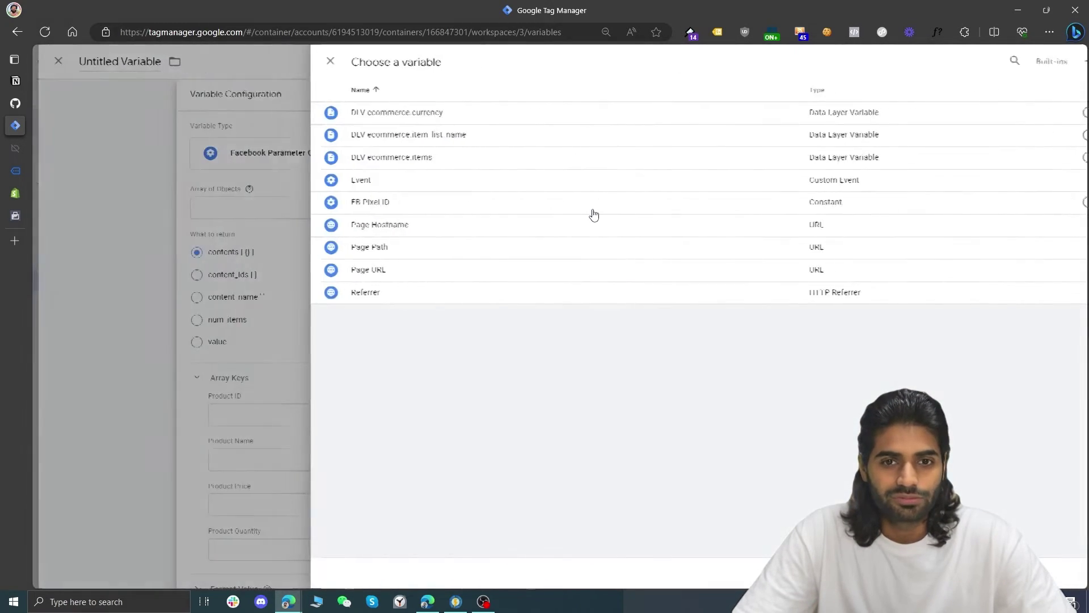
click(453, 159)
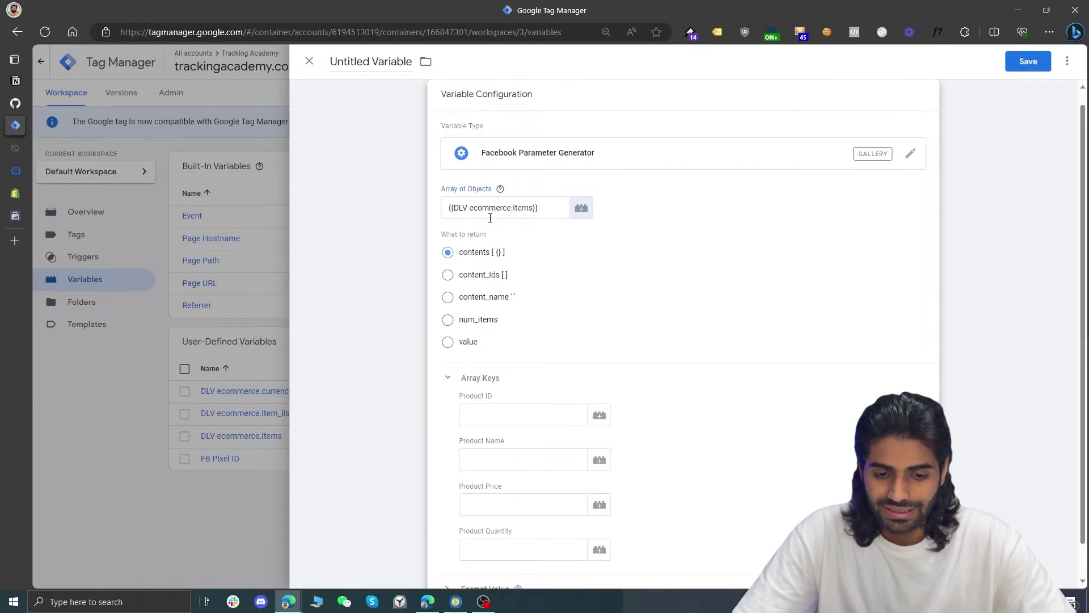
- Copy the item_id key from the event in Tag Assistant and enter it as the variable's Product ID array key
click(511, 372)
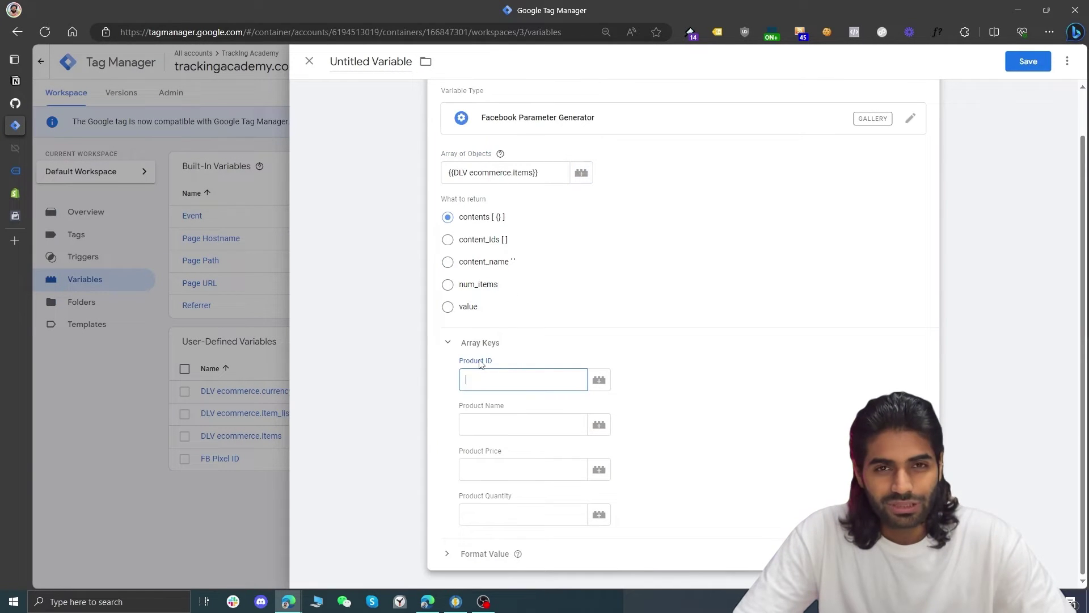
drag(499, 364, 472, 364)
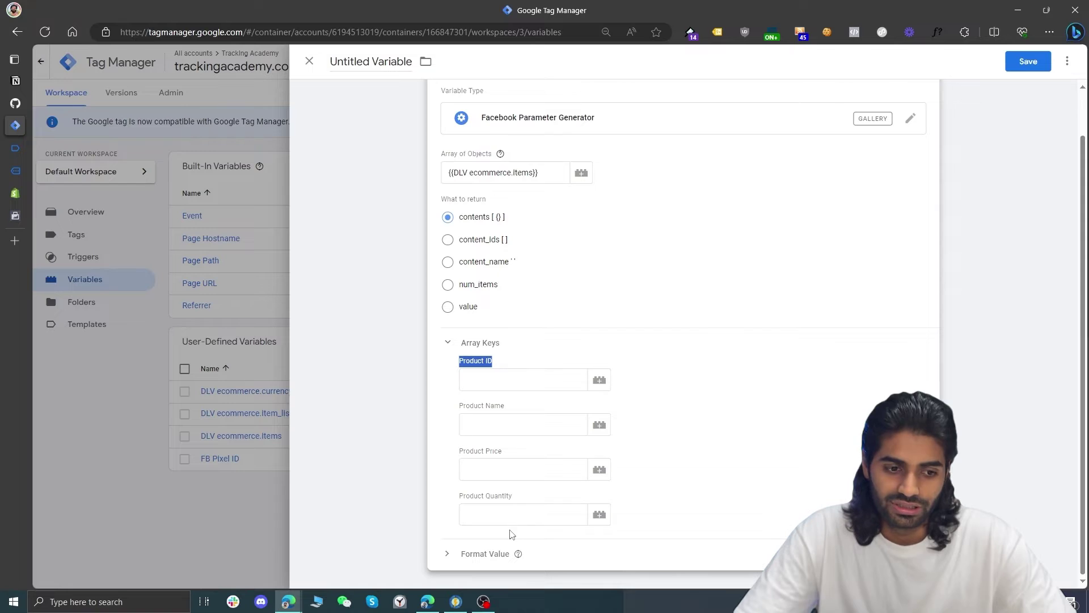
click(80, 149)
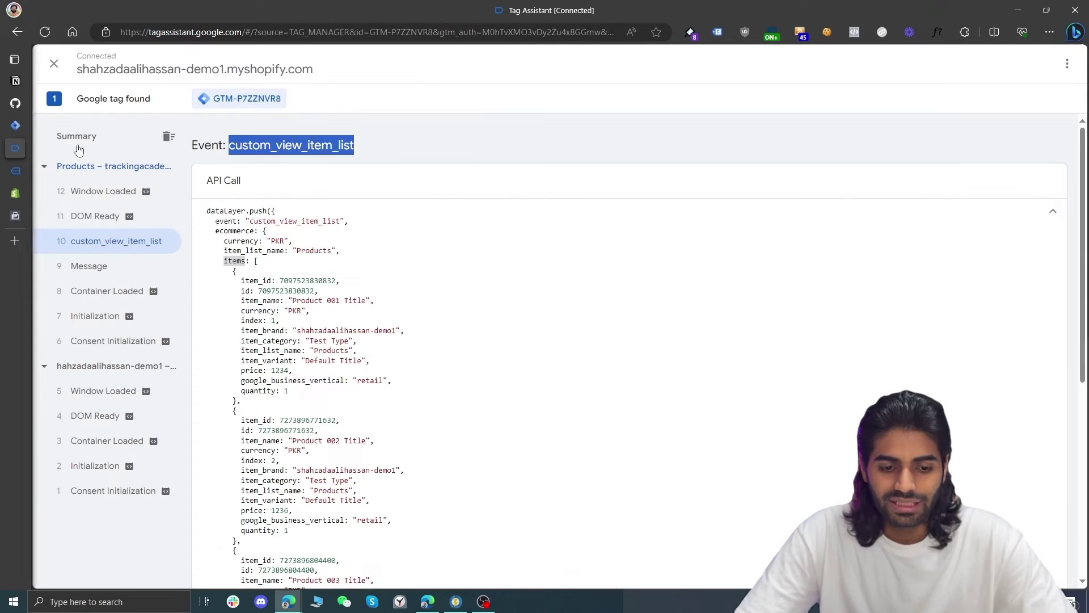
double_click(264, 281)
key(ctrl+c)
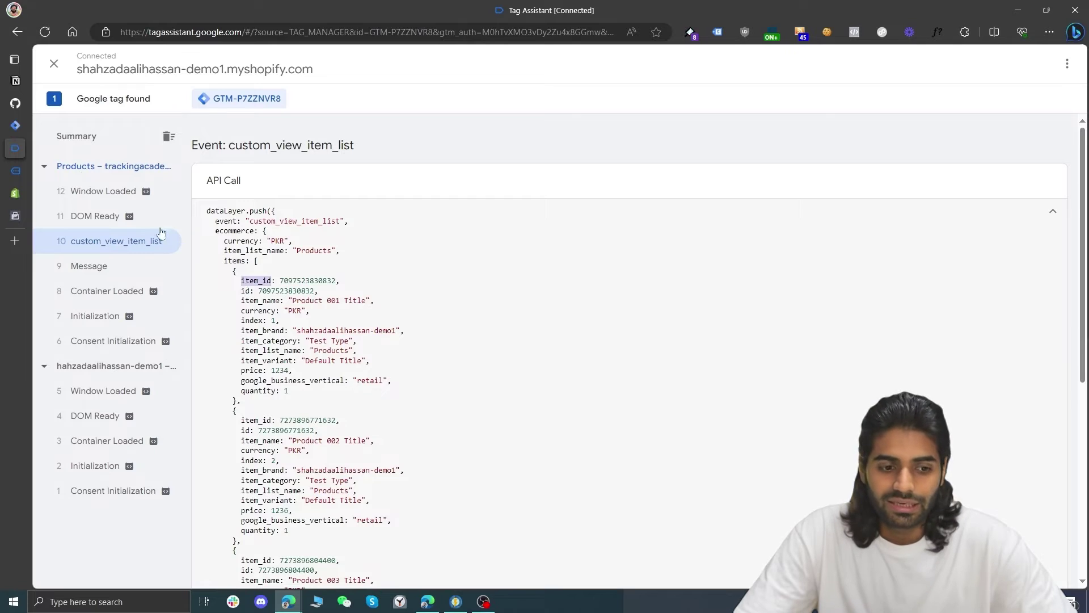
click(16, 125)
click(492, 387)
key(ctrl+v)
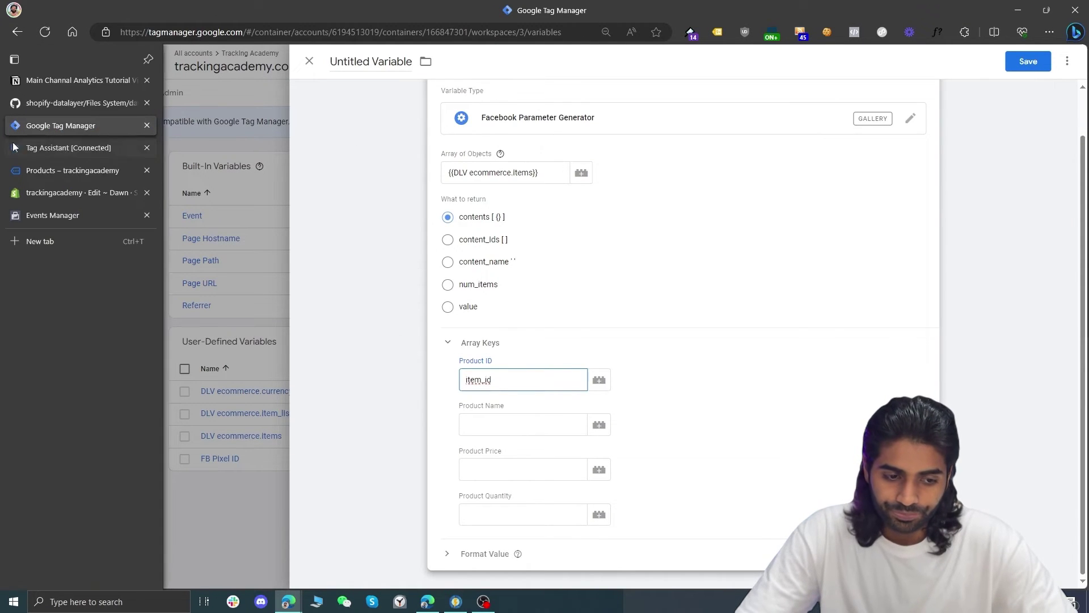
- Copy the item_name key from the event in Tag Assistant and enter it as the Product Name array key
click(16, 148)
double_click(271, 300)
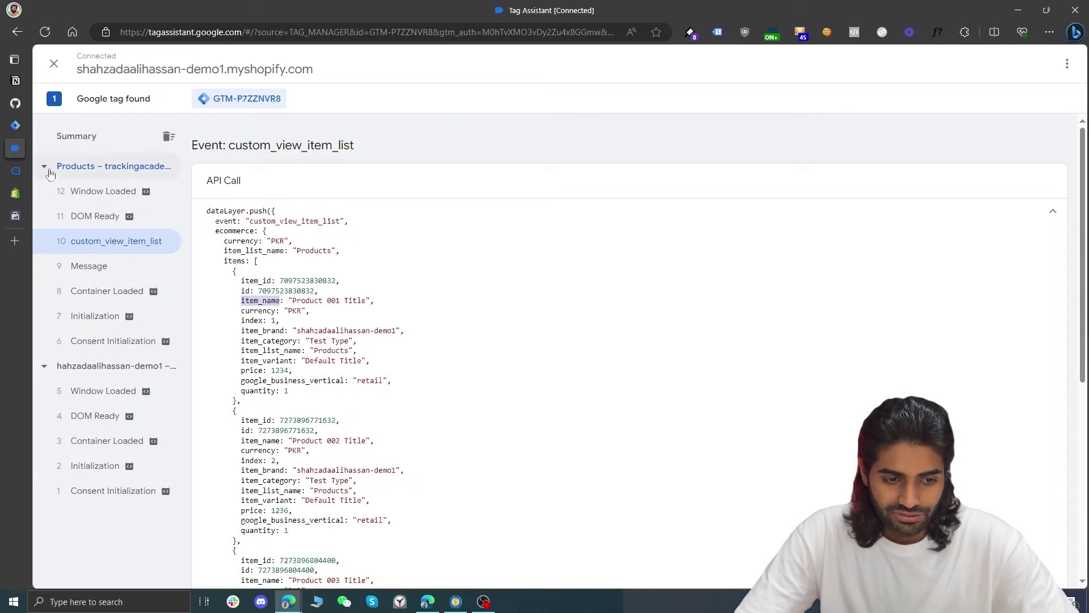
click(16, 125)
click(483, 424)
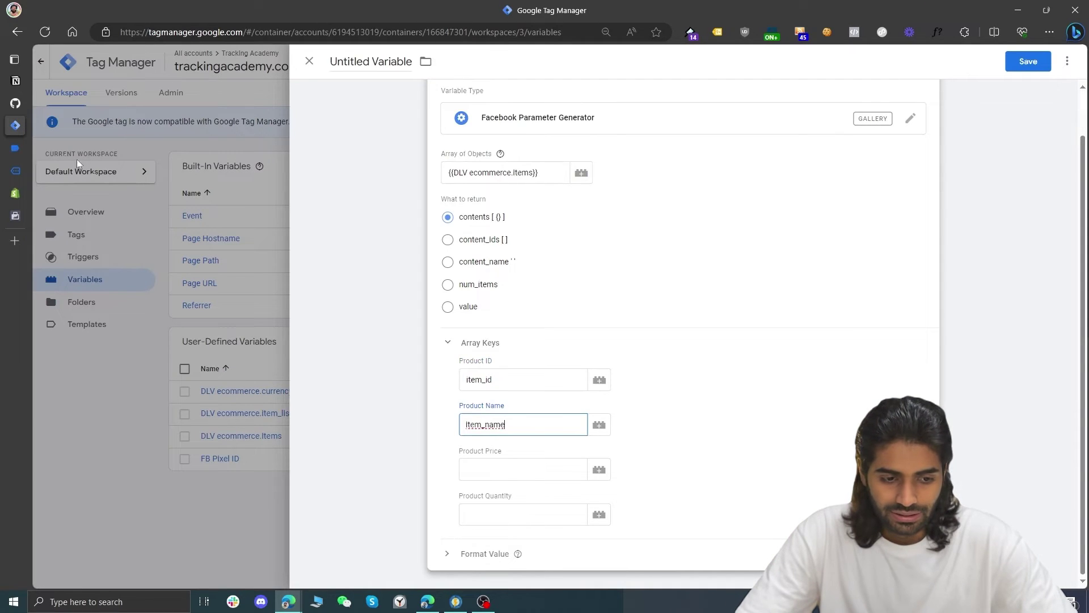
- Using the event keys in Tag Assistant, set the Product Price array key to price and Product Quantity to quantity
click(15, 148)
double_click(253, 370)
middle_click(44, 103)
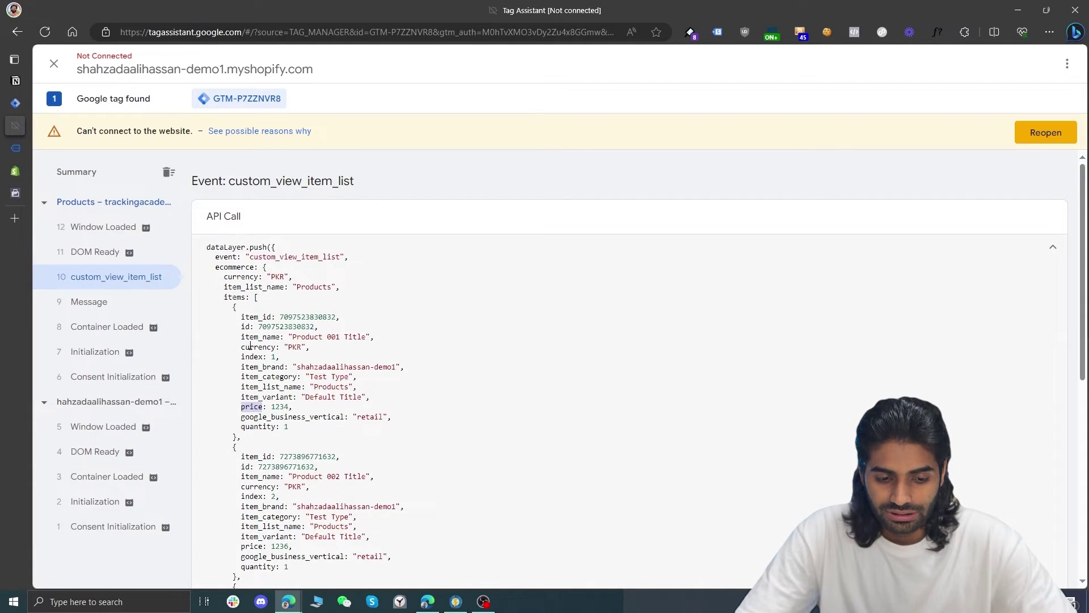
double_click(248, 416)
click(250, 428)
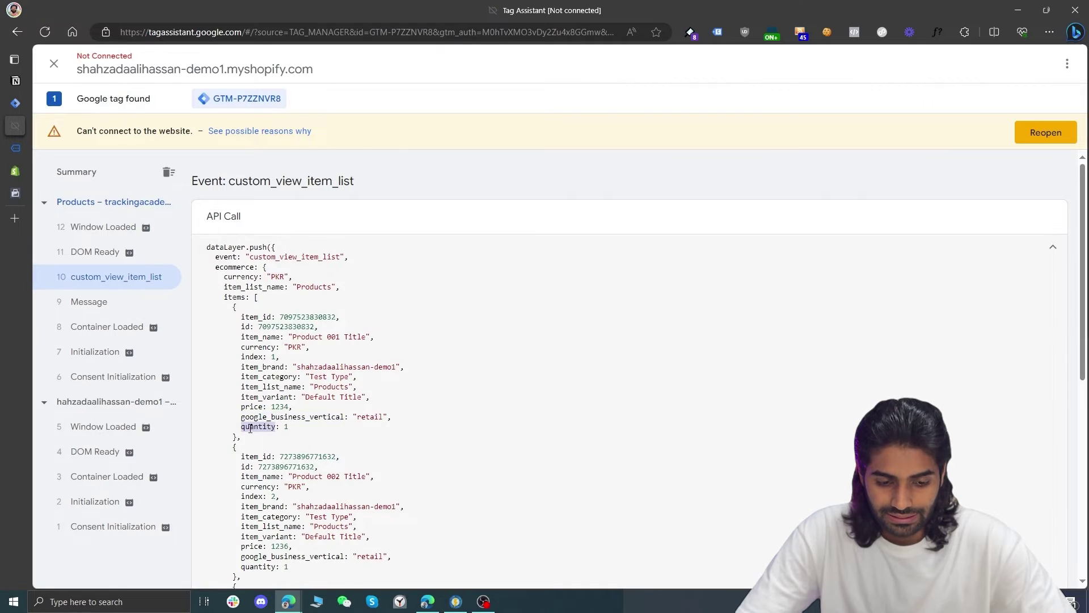
click(19, 110)
click(535, 514)
- Name the Facebook Parameter Generator variable returning contents FPG EI Contents and save it
scroll(666, 316, up, 2)
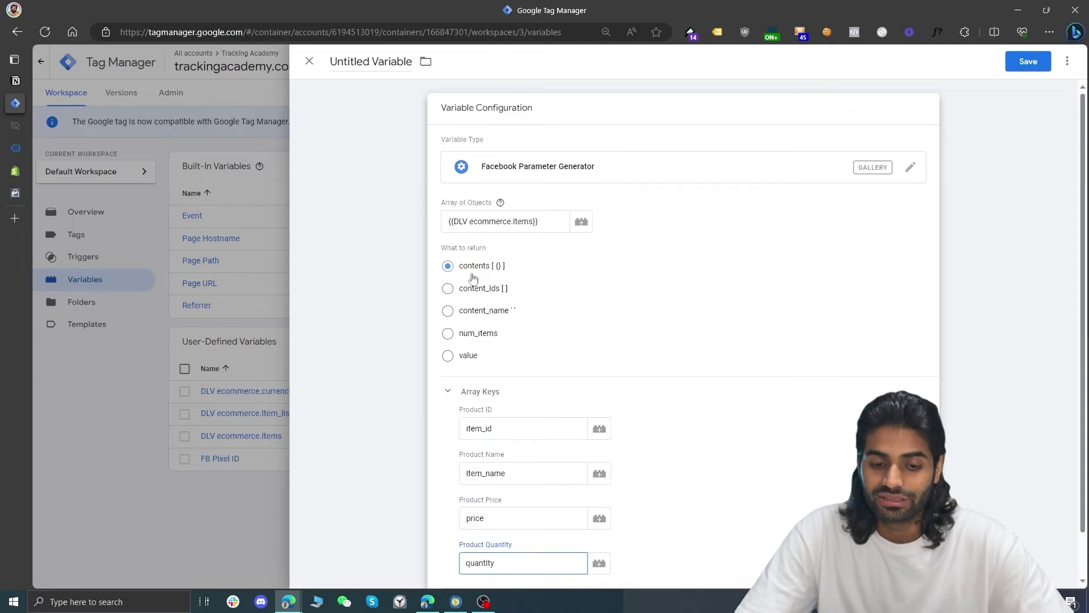
click(353, 62)
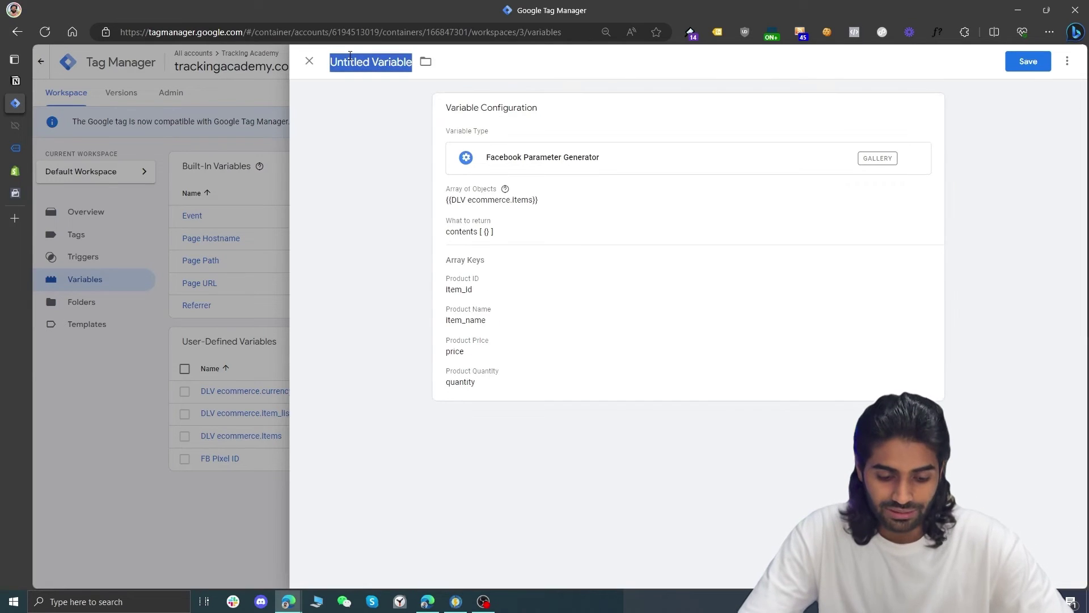
text(FPG)
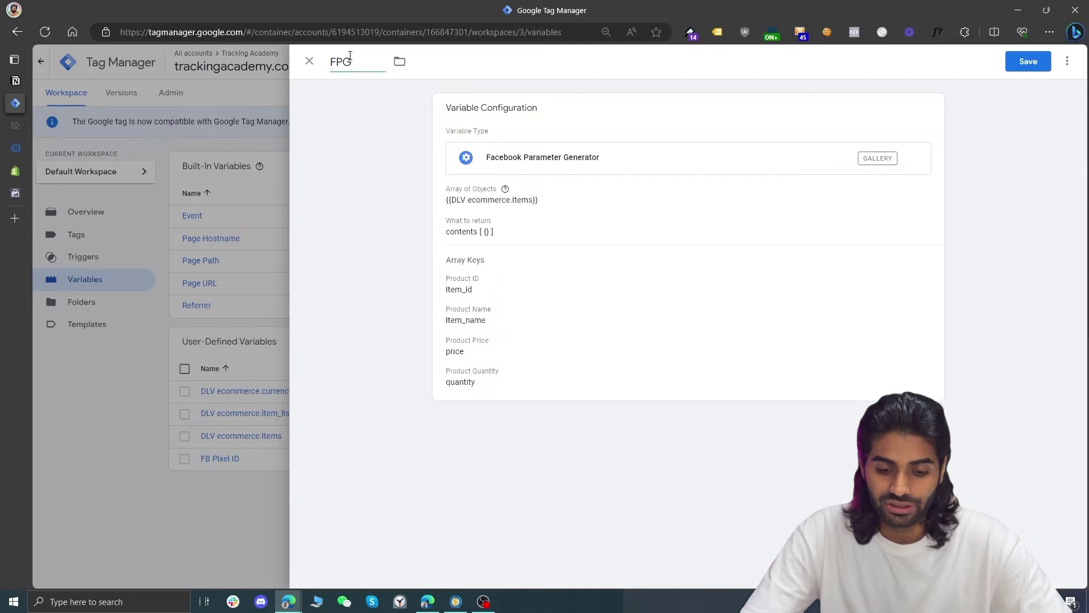
text( EI Contents)
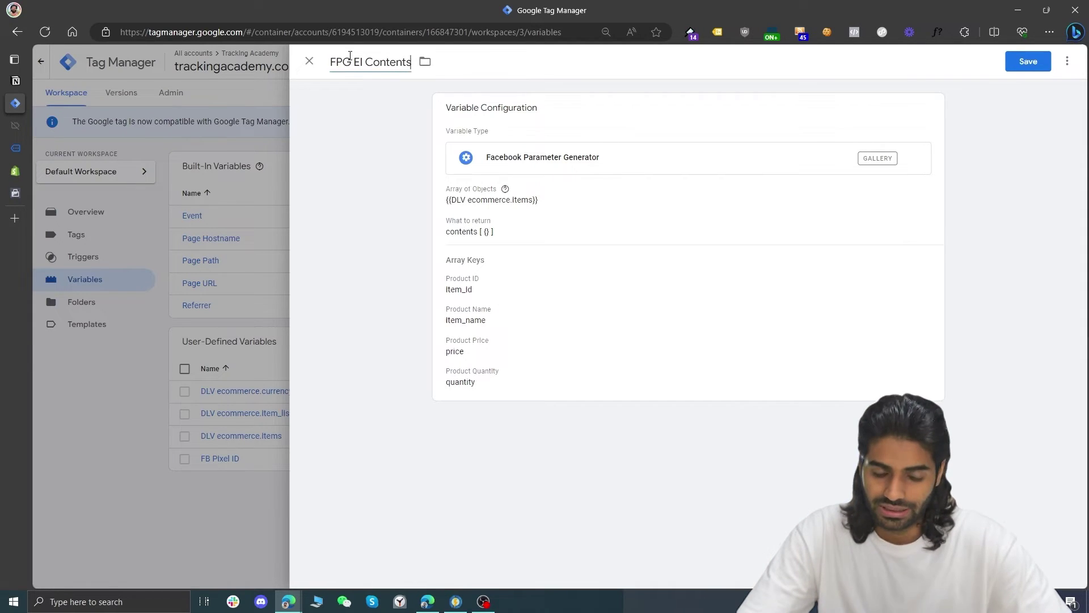
click(1024, 63)
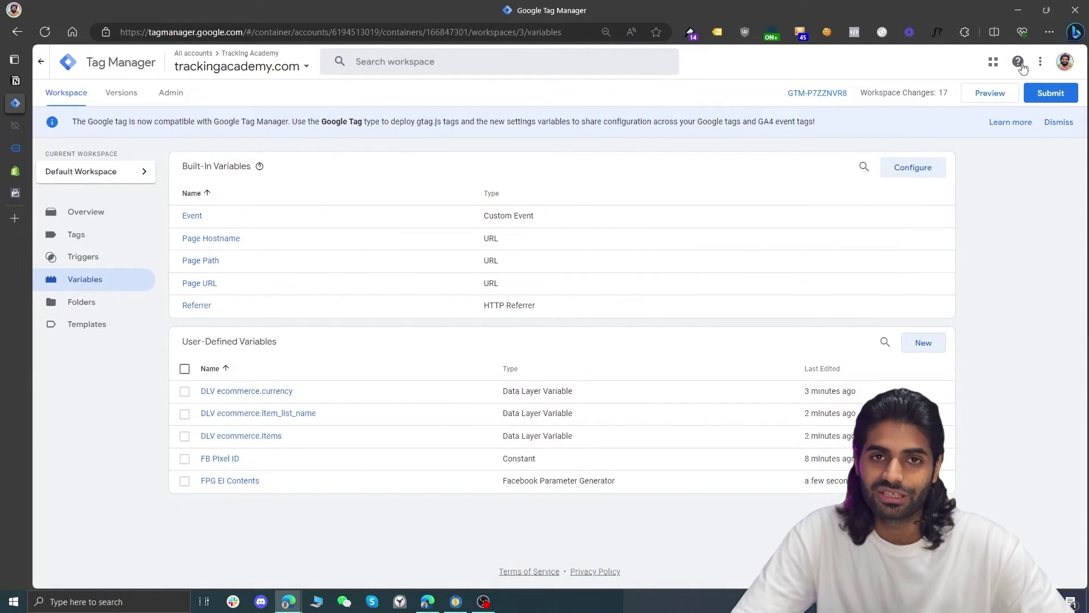
- Duplicate the FPG EI Contents variable and set the copy to return content_ids
click(256, 482)
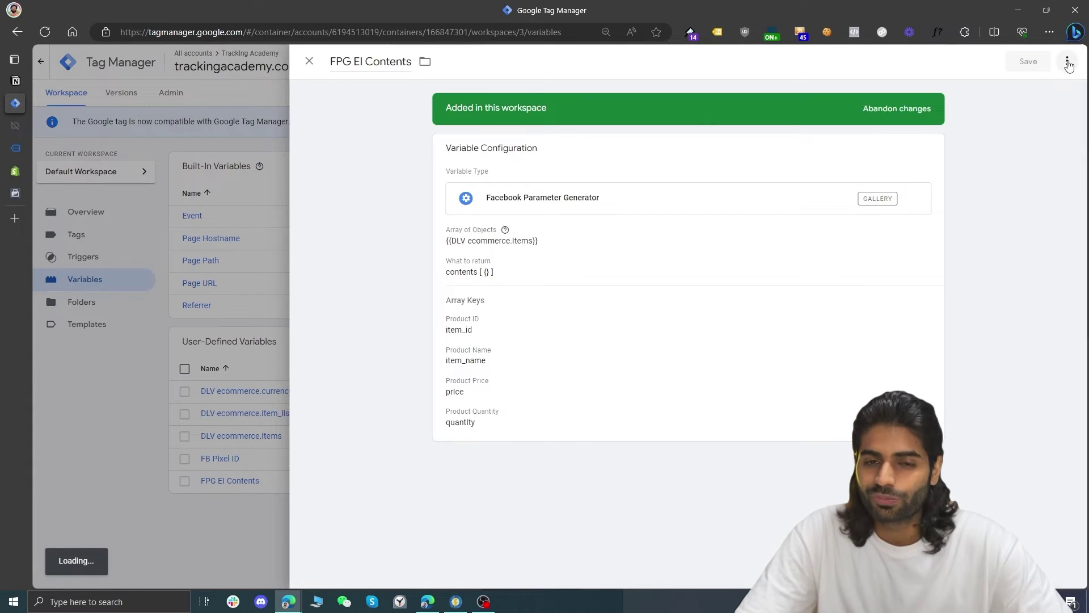
click(1067, 61)
click(1047, 96)
click(467, 288)
- Rename the copied variable FPG EI Content Ids and save it
click(451, 67)
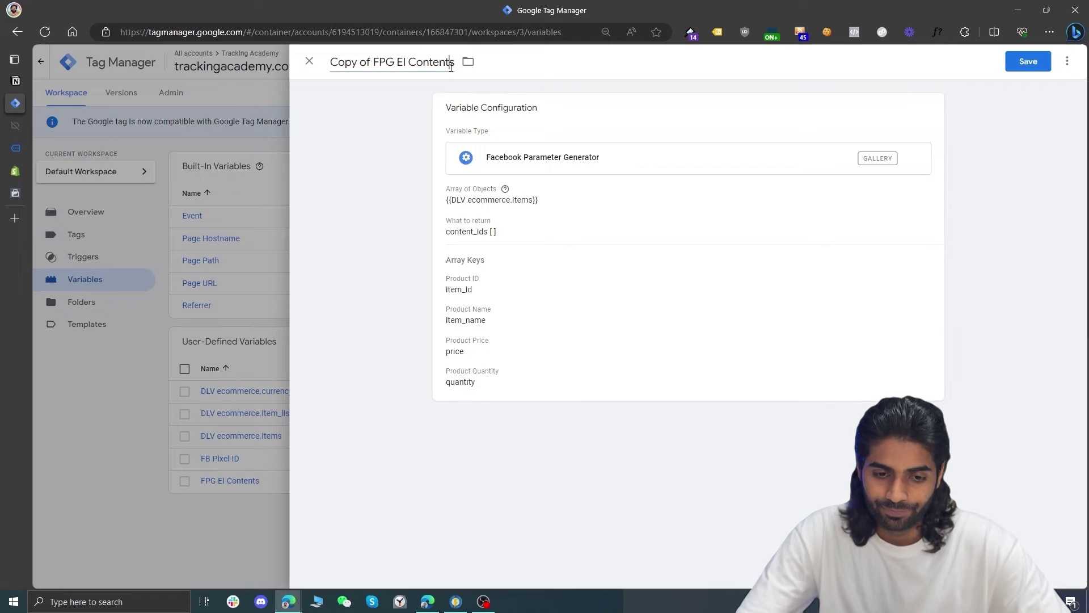
text(Id)
key(ctrl+Left)
key(ctrl+Left)
key(ctrl+Left)
key(ctrl+shift+Left)
key(BackSpace)
click(1045, 62)
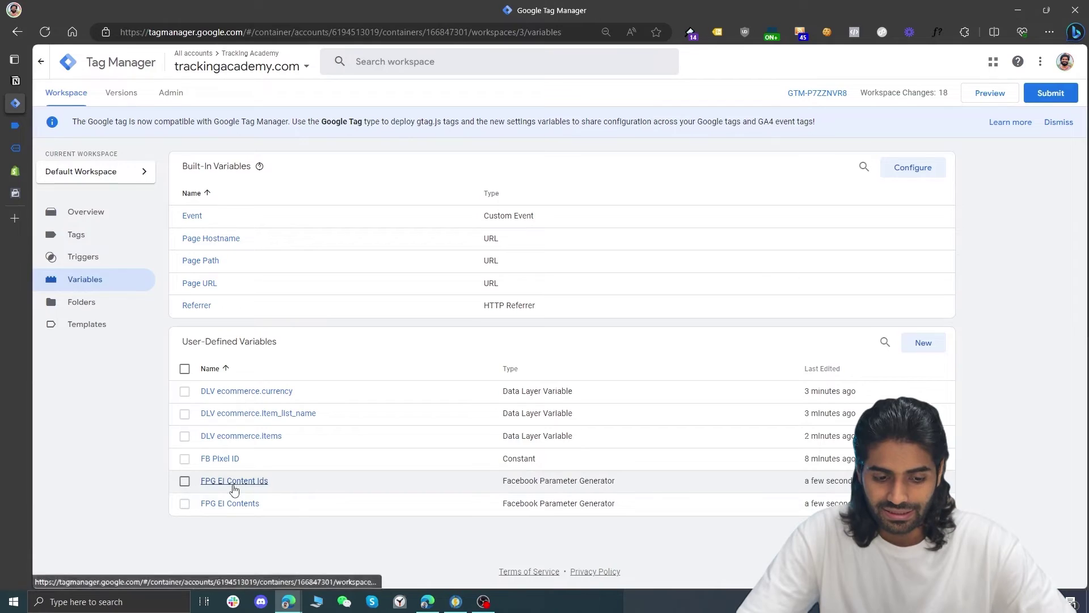
- Duplicate the FPG EI Content Ids variable and set the copy to return content_name
click(234, 481)
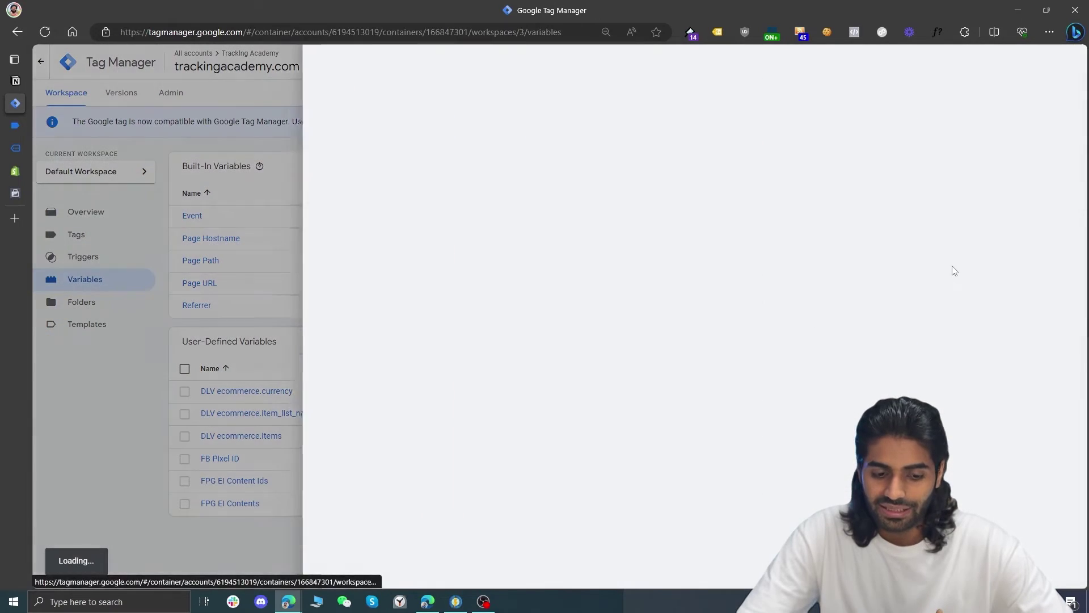
click(1066, 62)
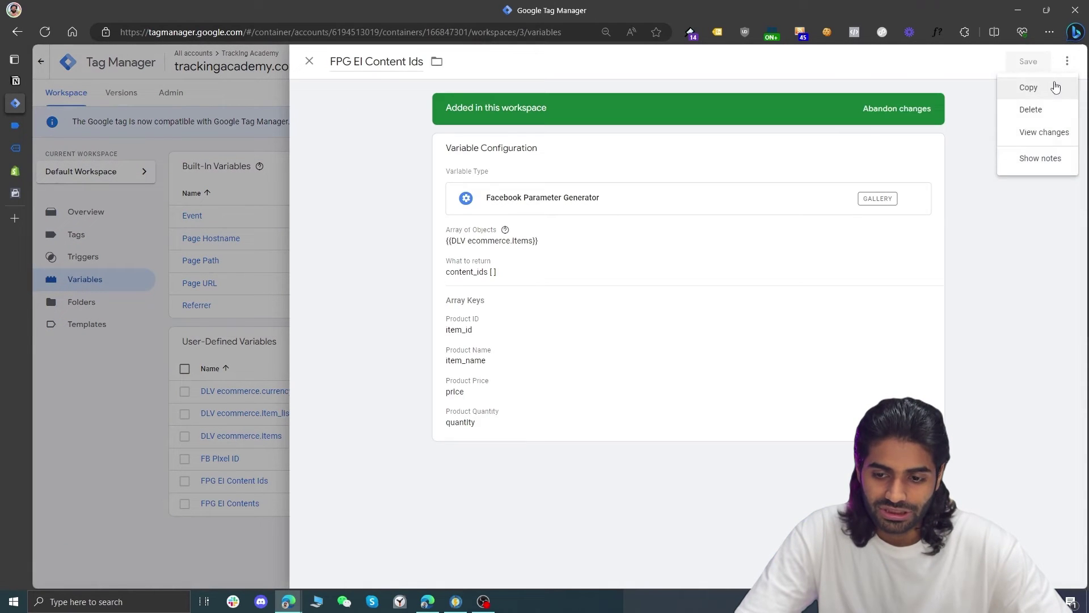
click(1054, 86)
click(741, 250)
click(499, 311)
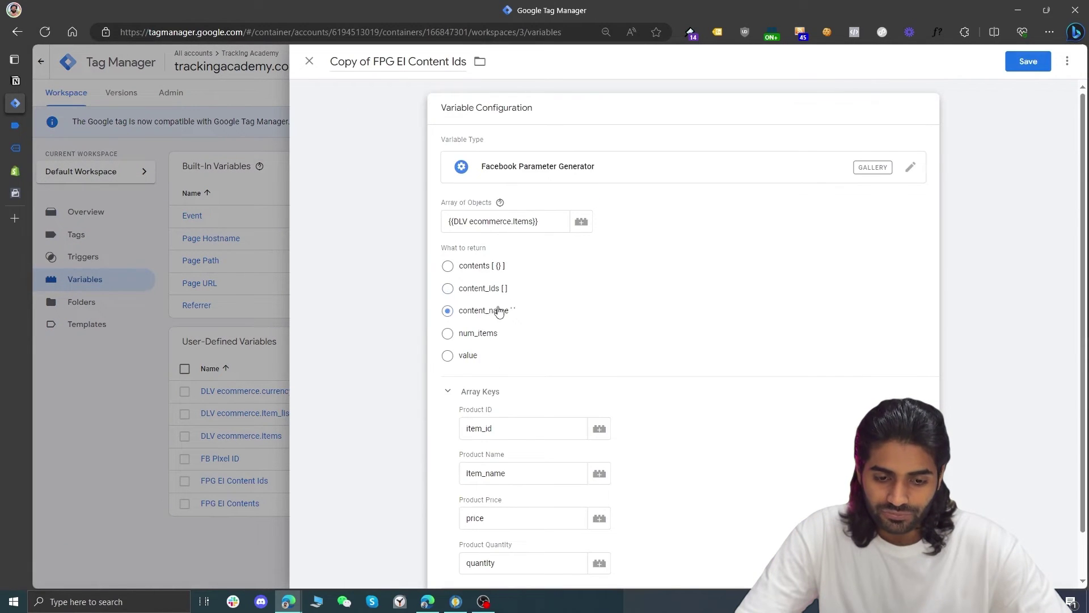
- Rename the copied variable FPG EI Content Name and save it
double_click(460, 61)
text(nam)
text( N)
key(shift+Home)
key(BackSpace)
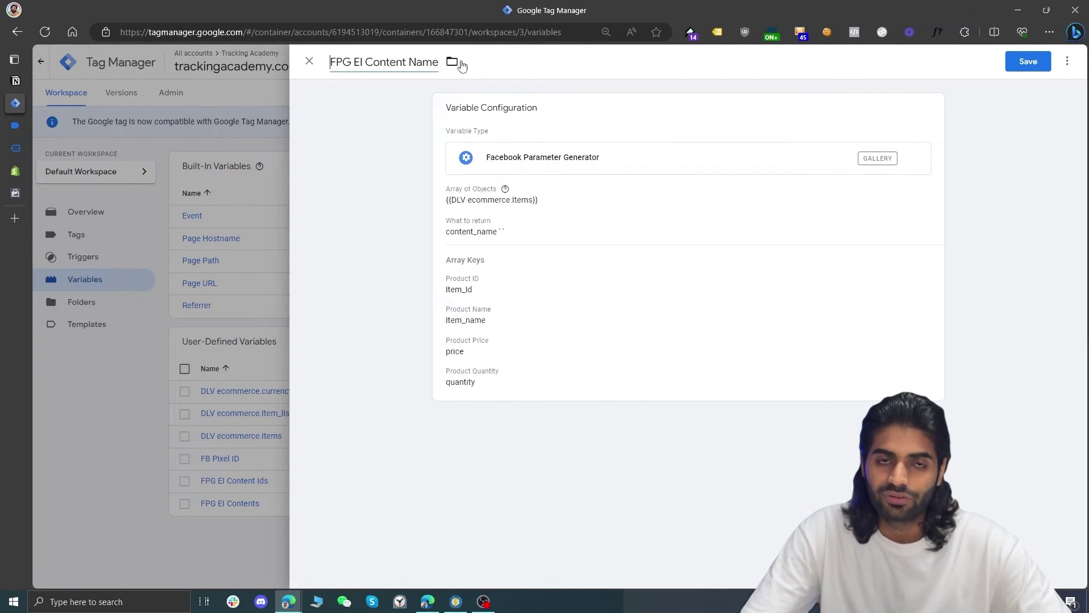
click(1023, 63)
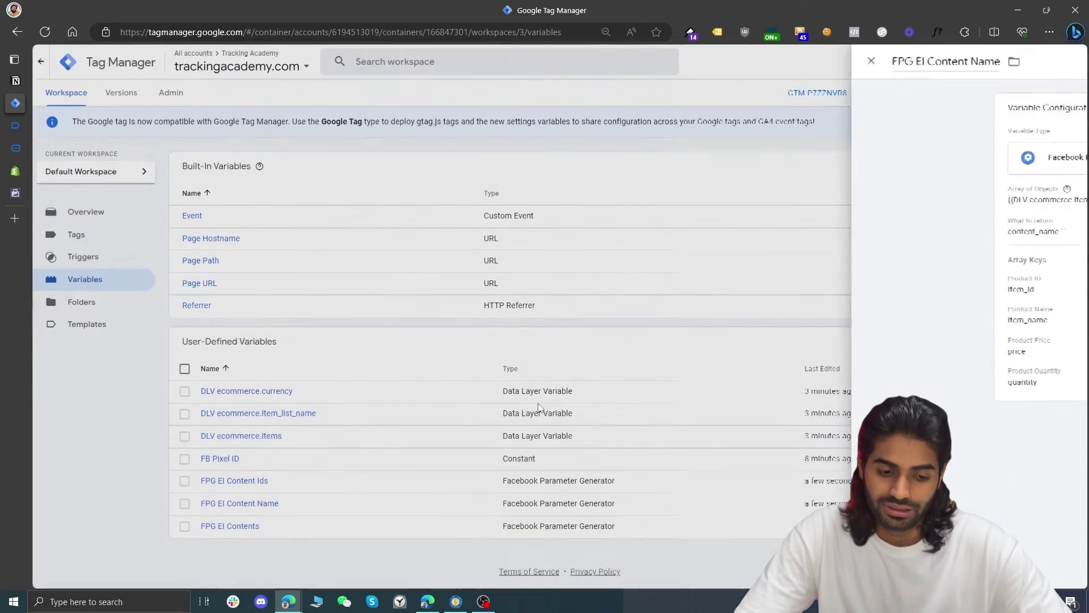
- Duplicate the FPG EI Content Name variable as FPG EI Num Items, returning num_items, and save it
click(252, 503)
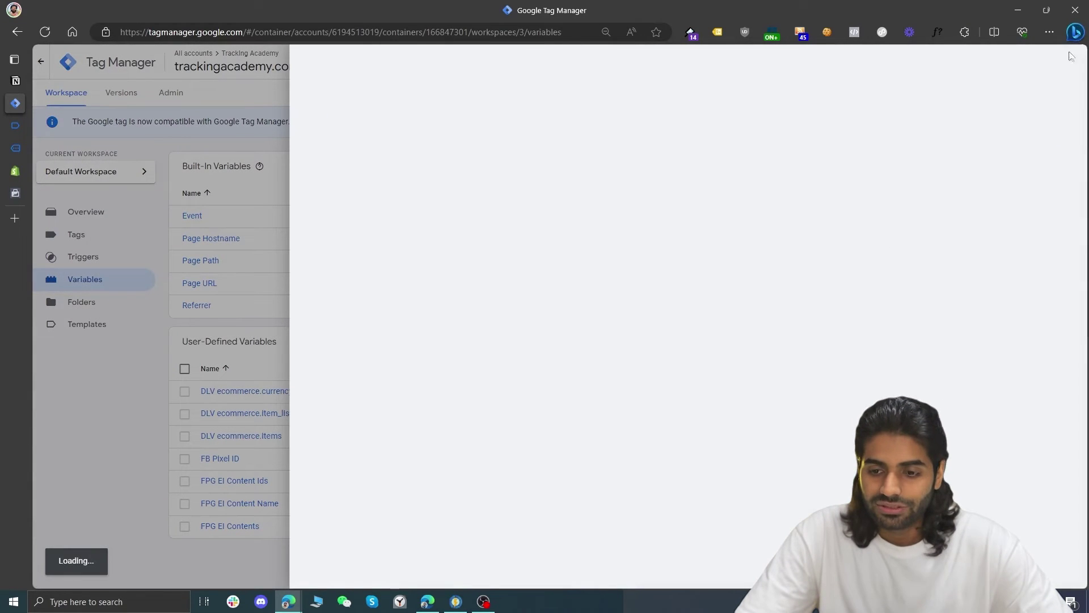
click(1067, 61)
click(1017, 86)
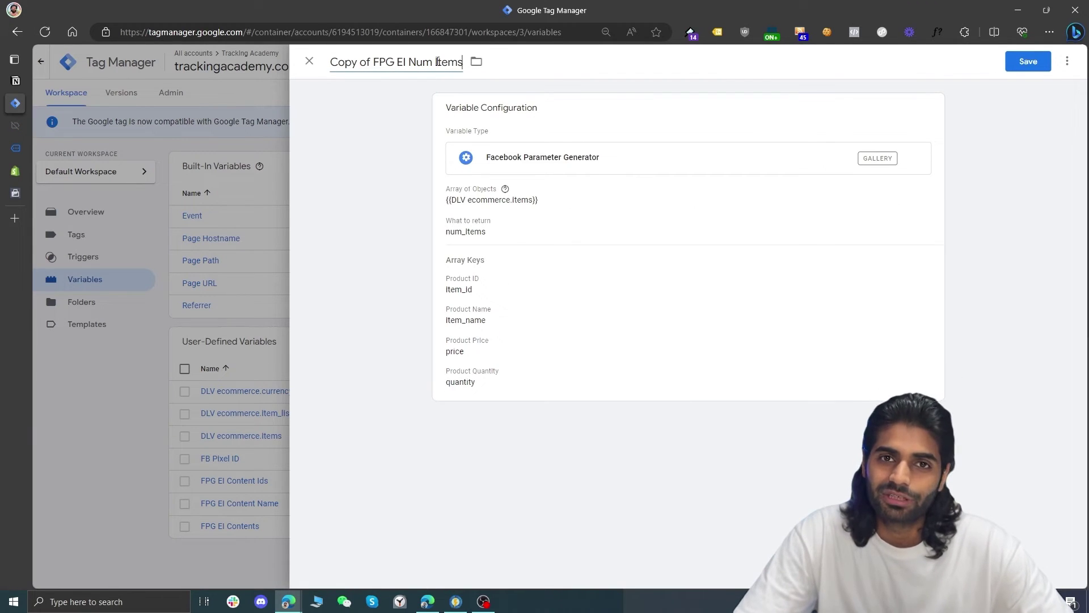
drag(369, 58, 331, 65)
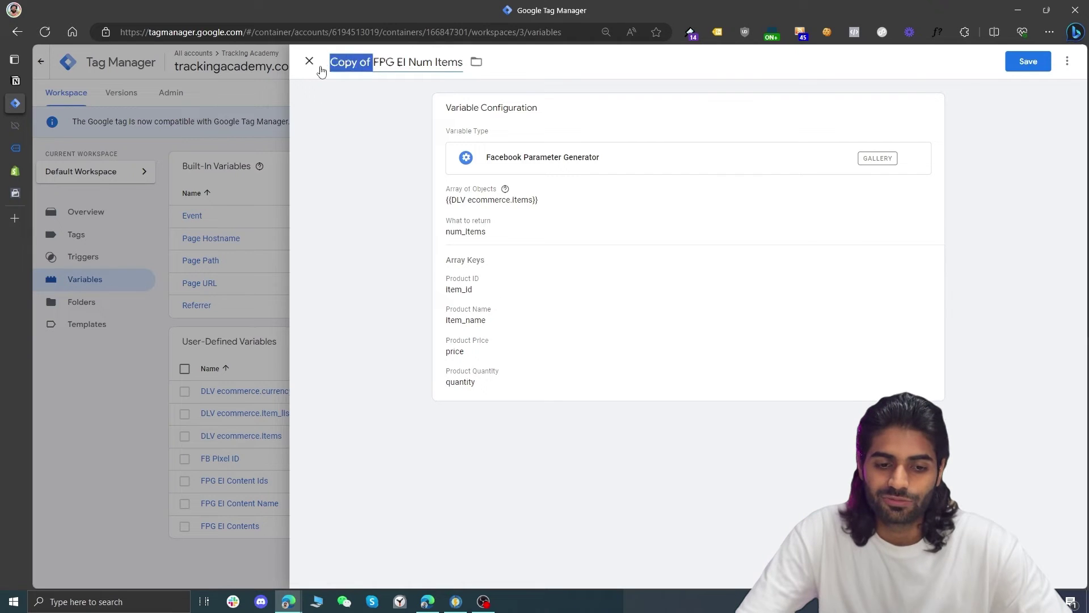
key(BackSpace)
click(1019, 64)
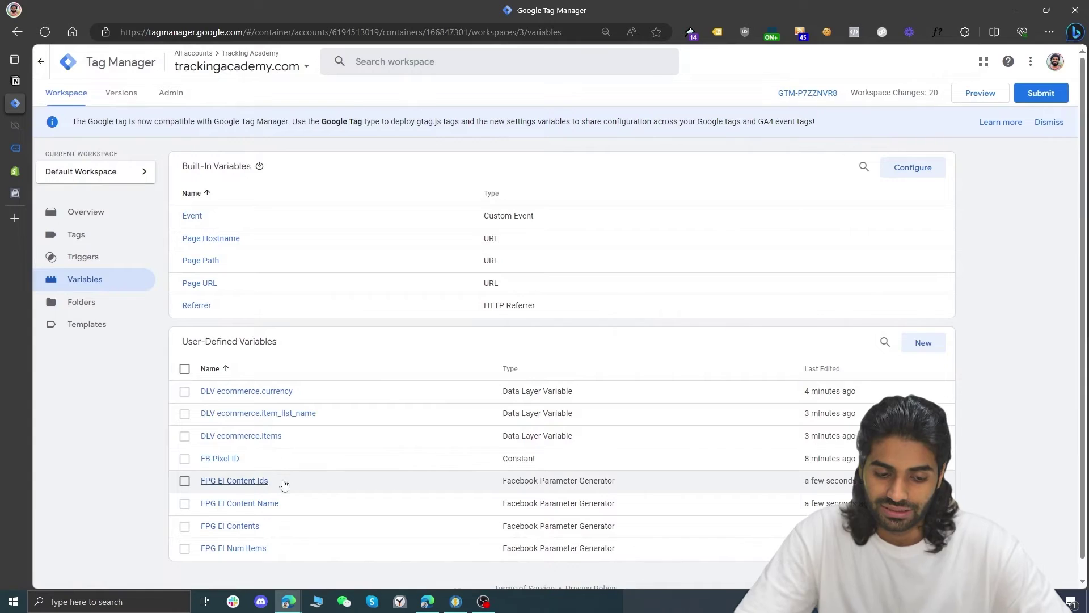
- Duplicate the FPG EI Content Ids variable and set the copy to return value
click(265, 481)
click(1067, 61)
click(1055, 89)
click(447, 355)
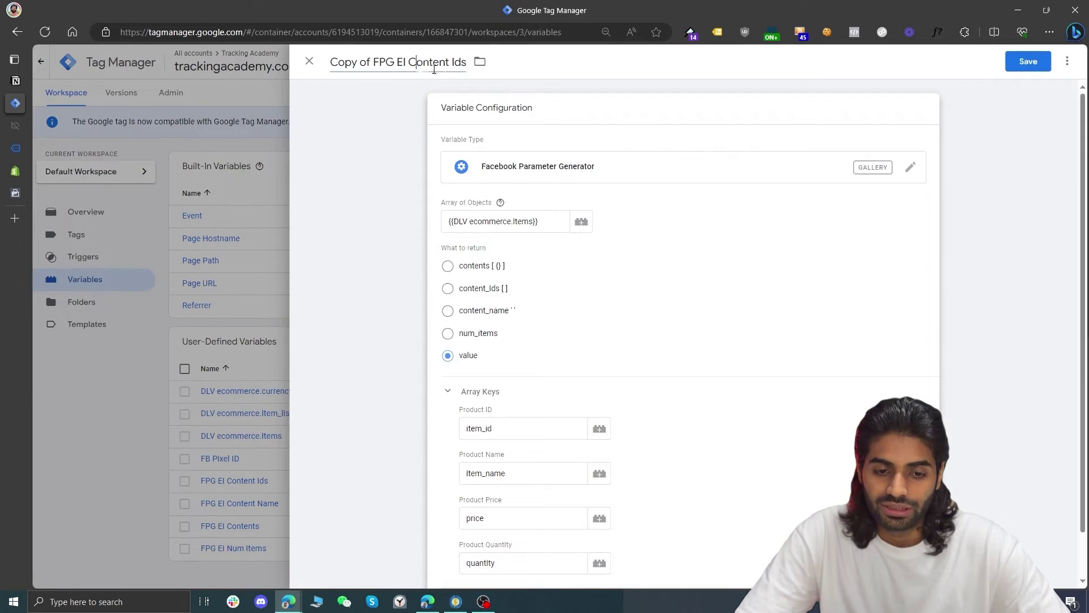
- Remove the Content Ids ending from the copied variable's name
drag(415, 68, 466, 64)
key(BackSpace)
key(BackSpace)
key(BackSpace)
key(BackSpace)
key(BackSpace)
key(BackSpace)
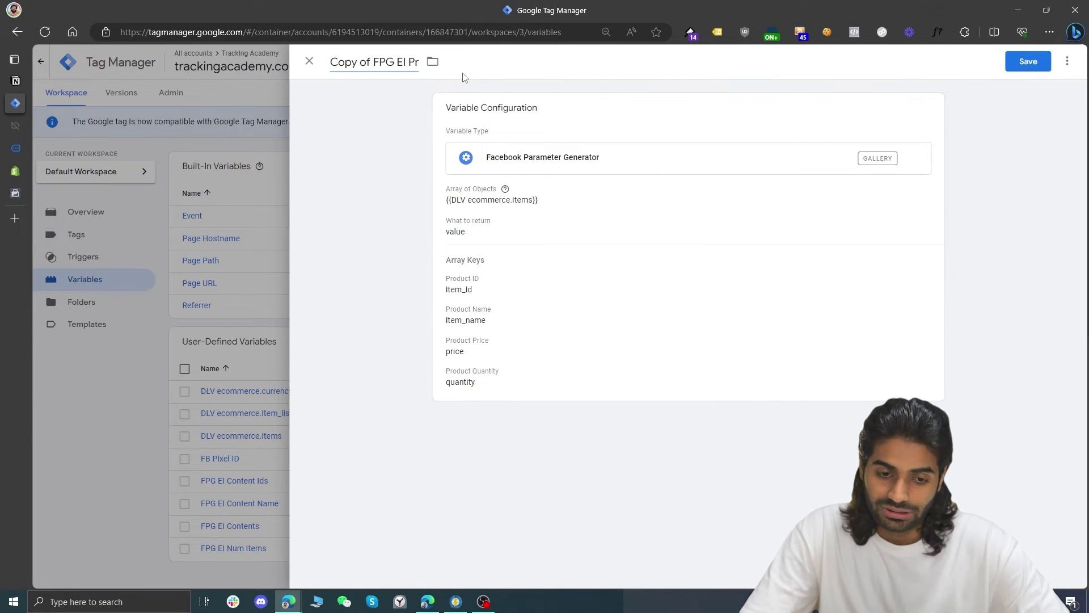
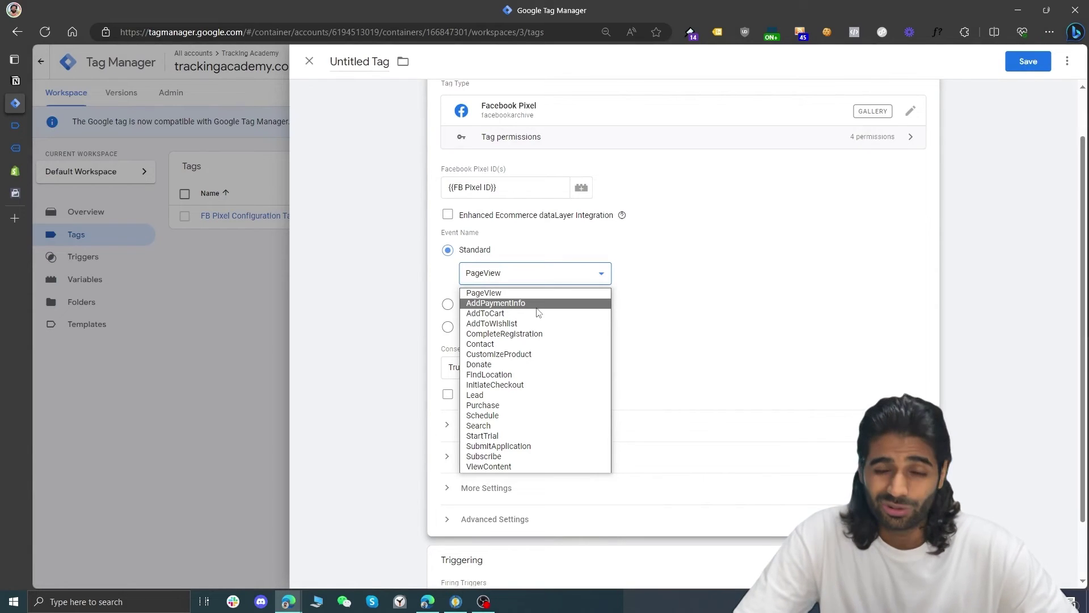
- Set the Facebook Pixel tag's event name to the custom event ViewCategory
click(447, 305)
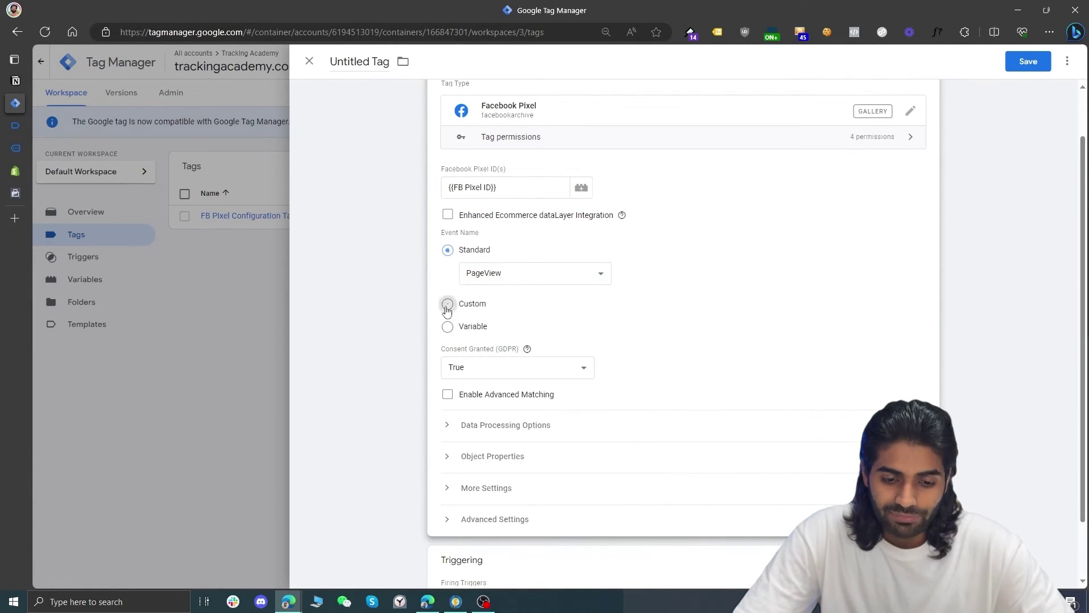
click(448, 305)
click(483, 296)
text(View)
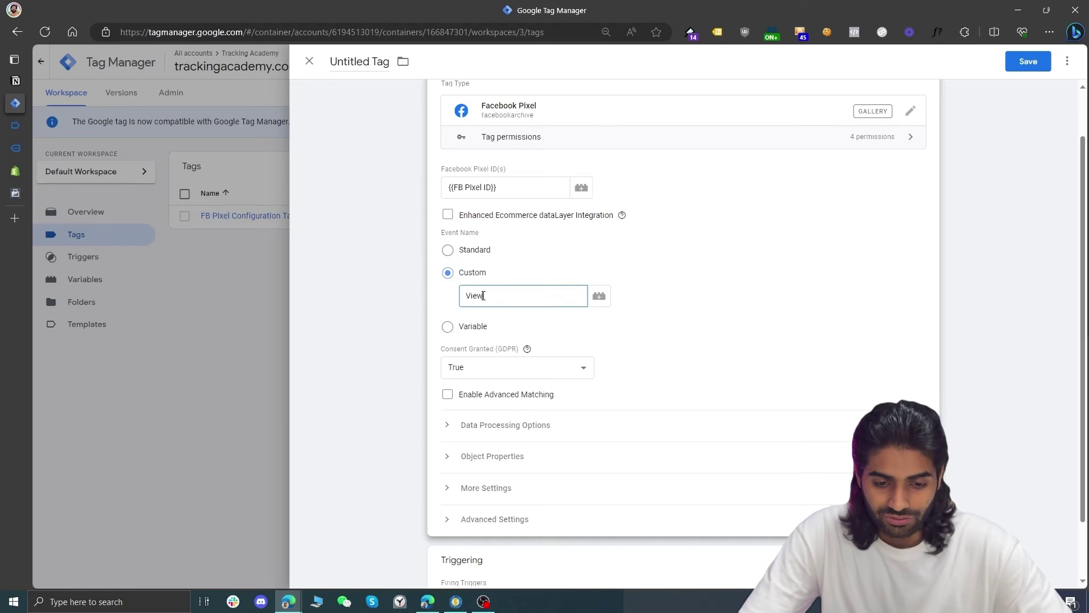
text(Category)
- Expand the tag's Object Properties and add six empty property rows
scroll(502, 398, down, 2)
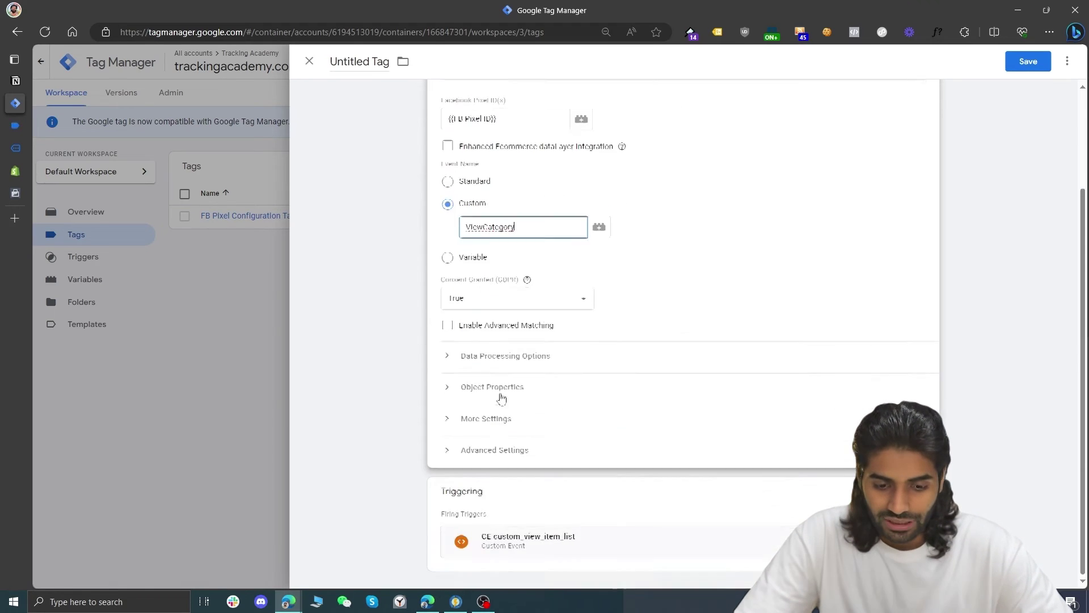
click(502, 392)
scroll(502, 397, down, 2)
click(515, 379)
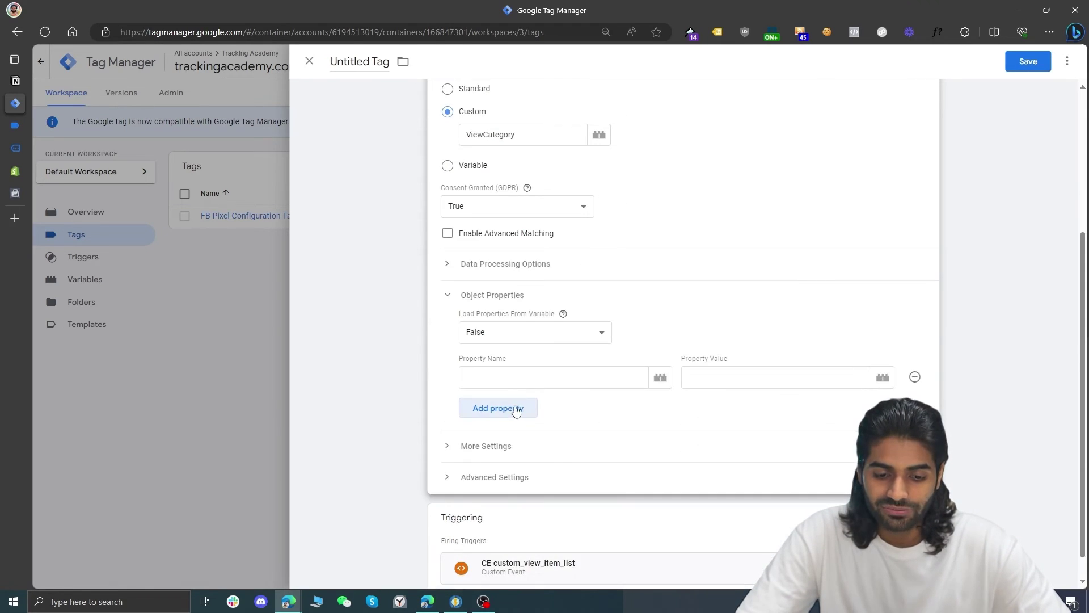
click(516, 408)
click(516, 434)
click(516, 462)
click(516, 489)
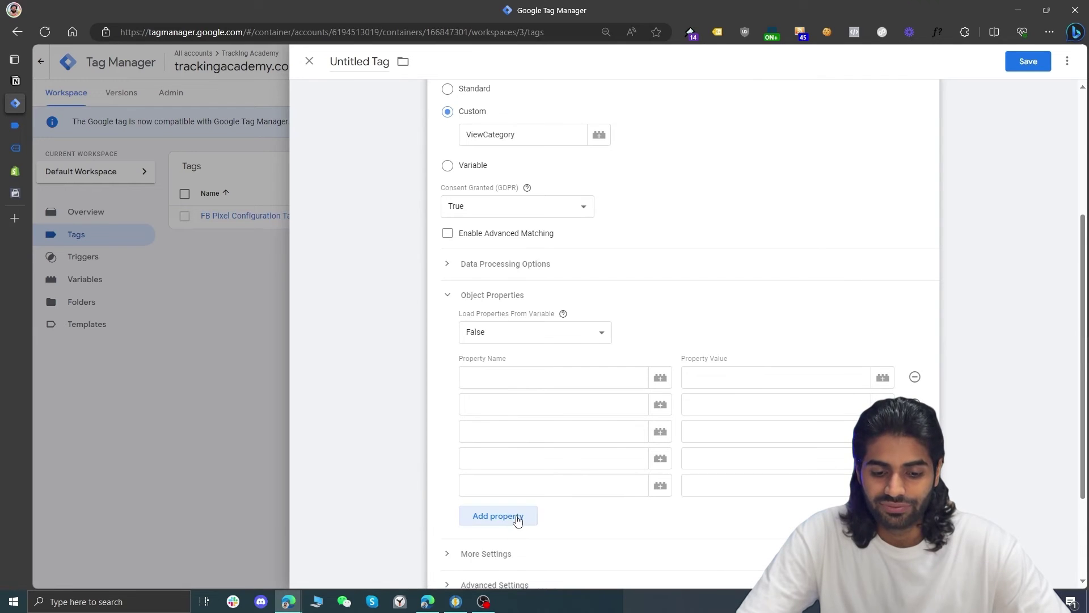
click(516, 516)
- Name the first four object properties content_type, content_ids, content_name and contents
click(509, 376)
text(content_type)
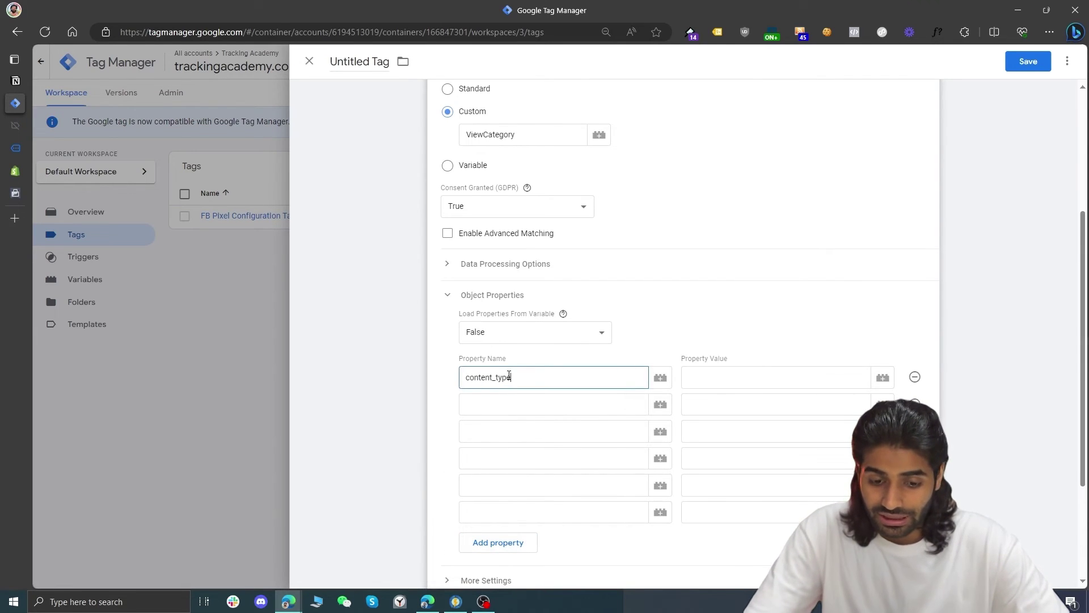
click(504, 400)
text(content_ids)
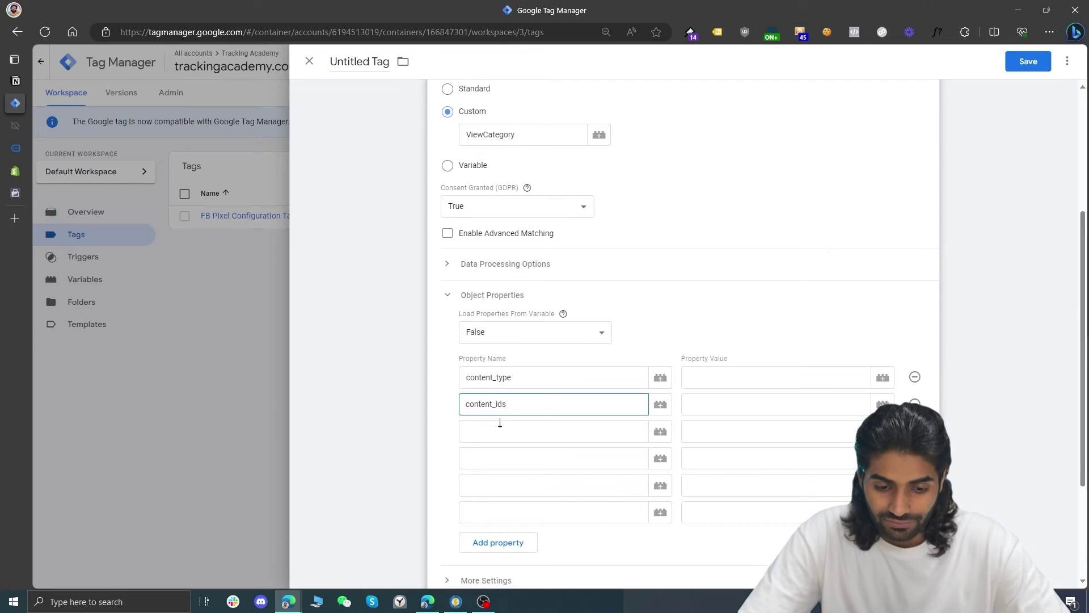
click(500, 423)
text(content_name)
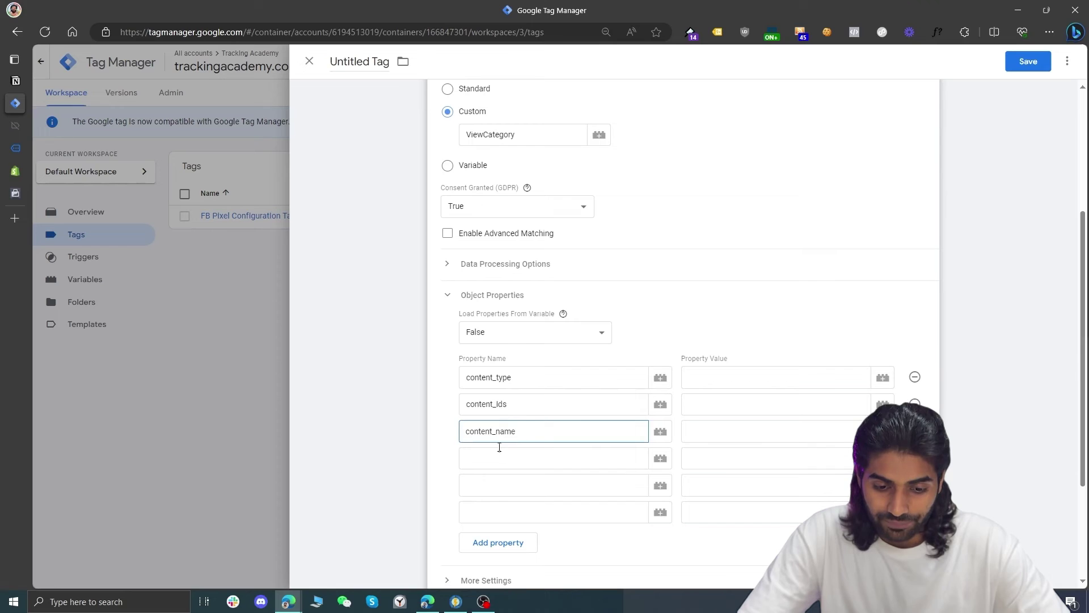
click(499, 450)
text(contents)
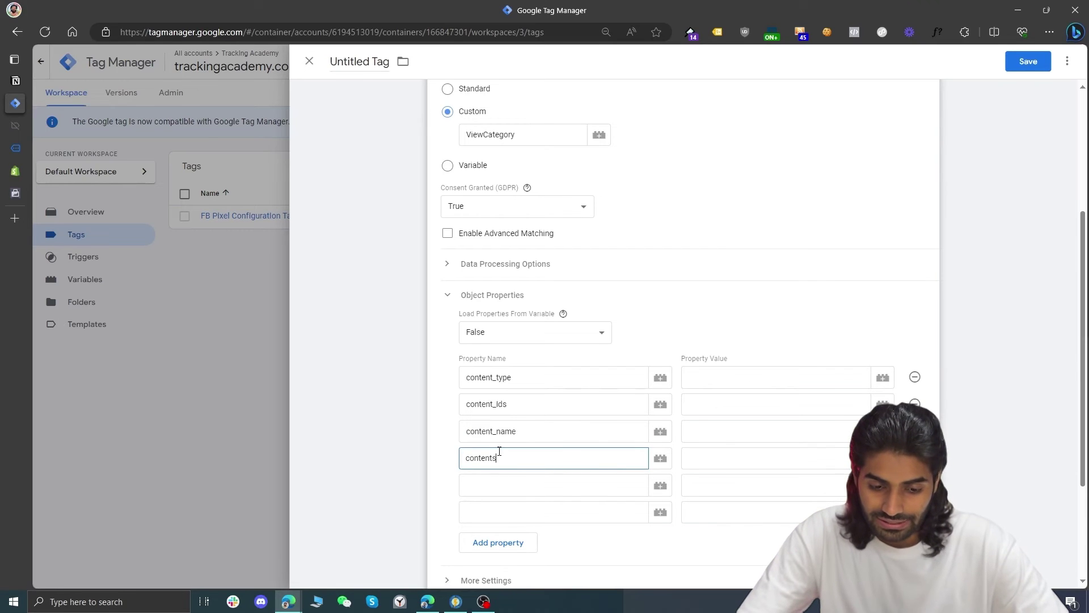
- Name the next two object properties currency and value, and add a seventh named num_items
click(490, 485)
text(currency)
click(492, 512)
text(value)
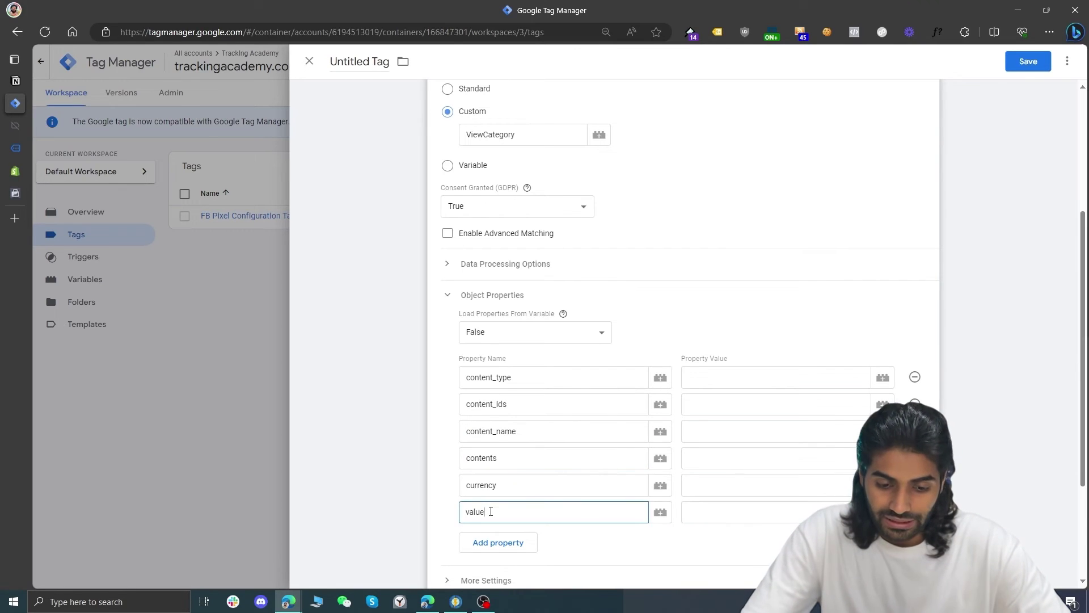
click(492, 540)
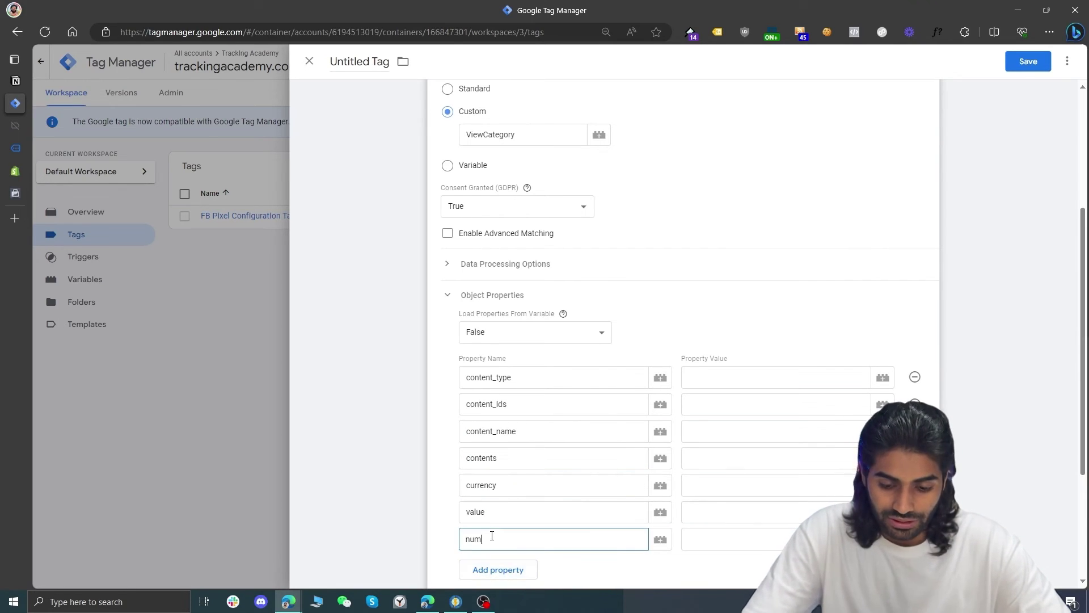
text(num_items)
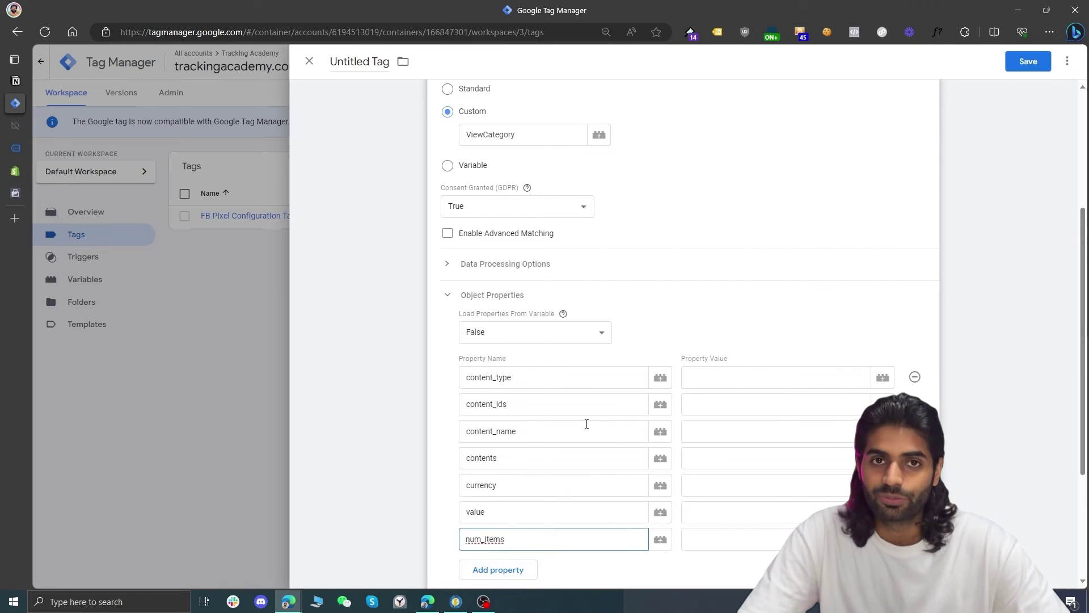
- Set the content_type property value to product and assign the FPG EI Content Ids variable to content_ids
click(787, 374)
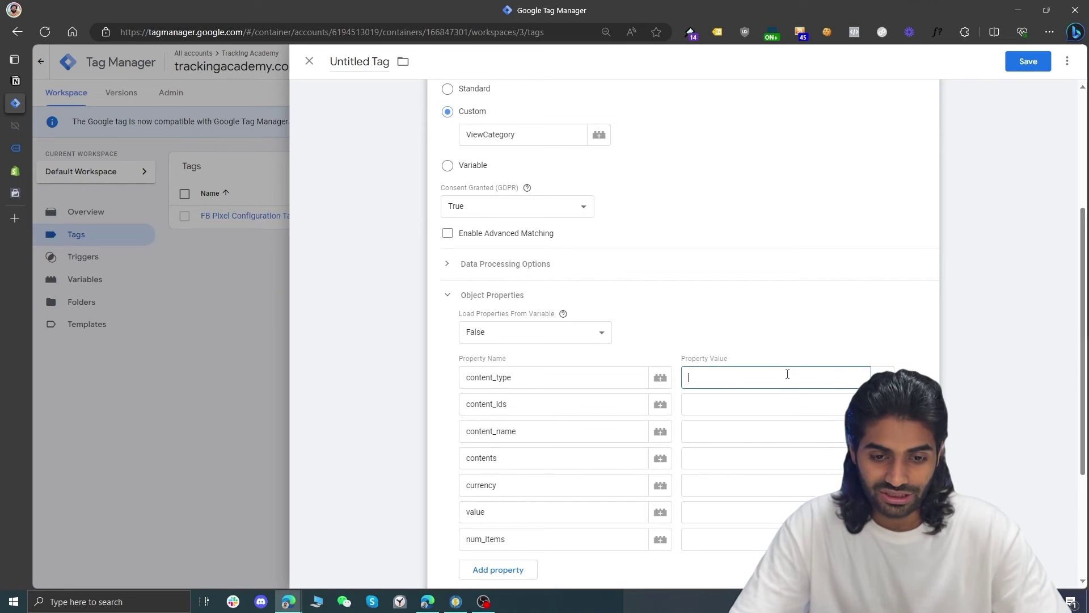
text(produc)
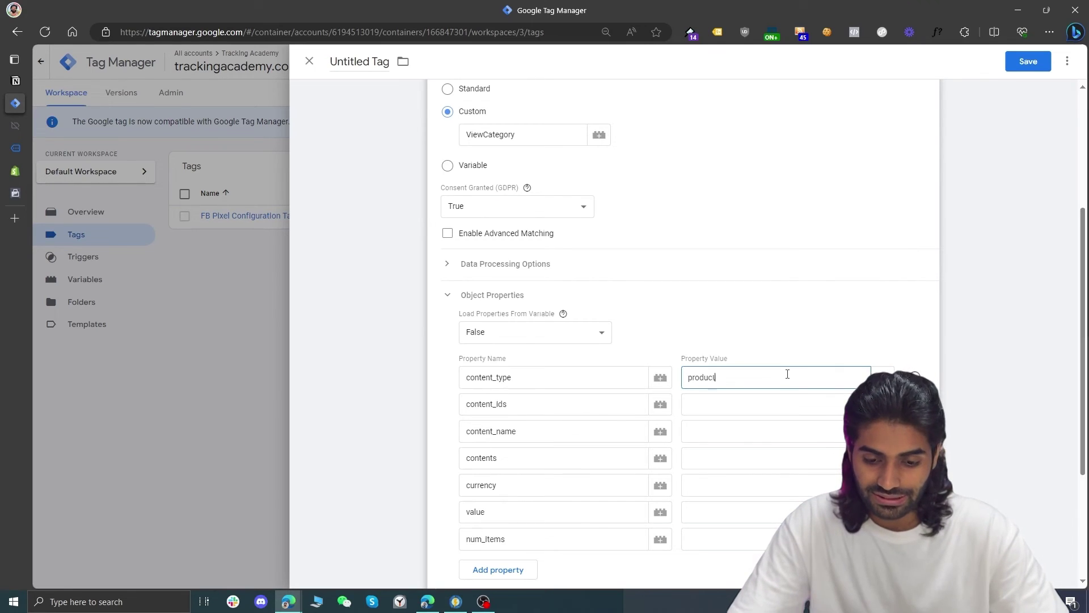
text(t)
click(738, 407)
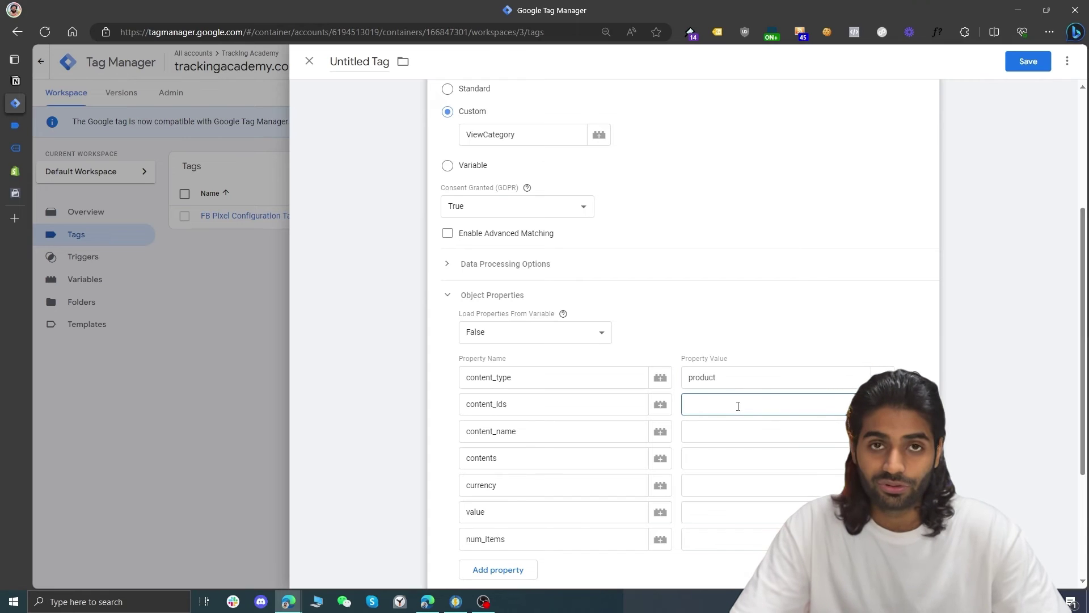
click(883, 403)
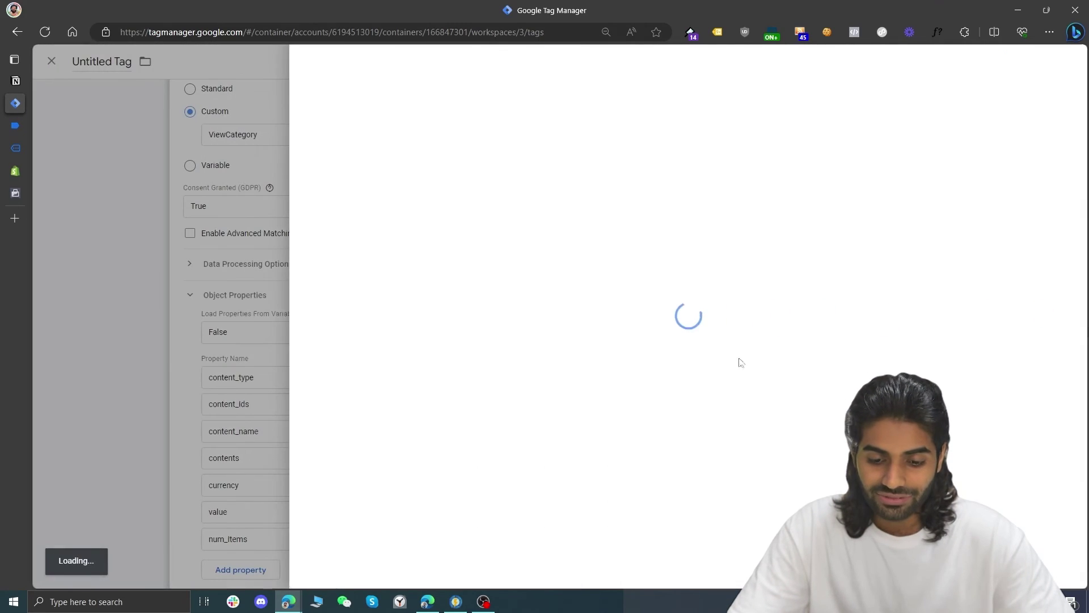
click(420, 225)
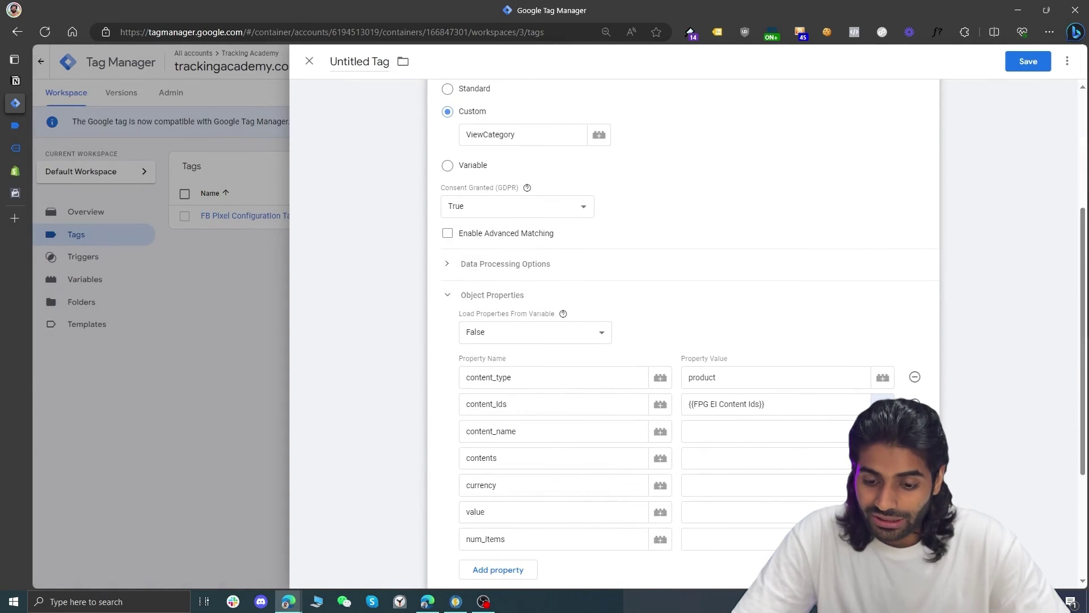
- Assign the FPG EI Content Name variable to content_name and FPG EI Contents to contents
click(883, 431)
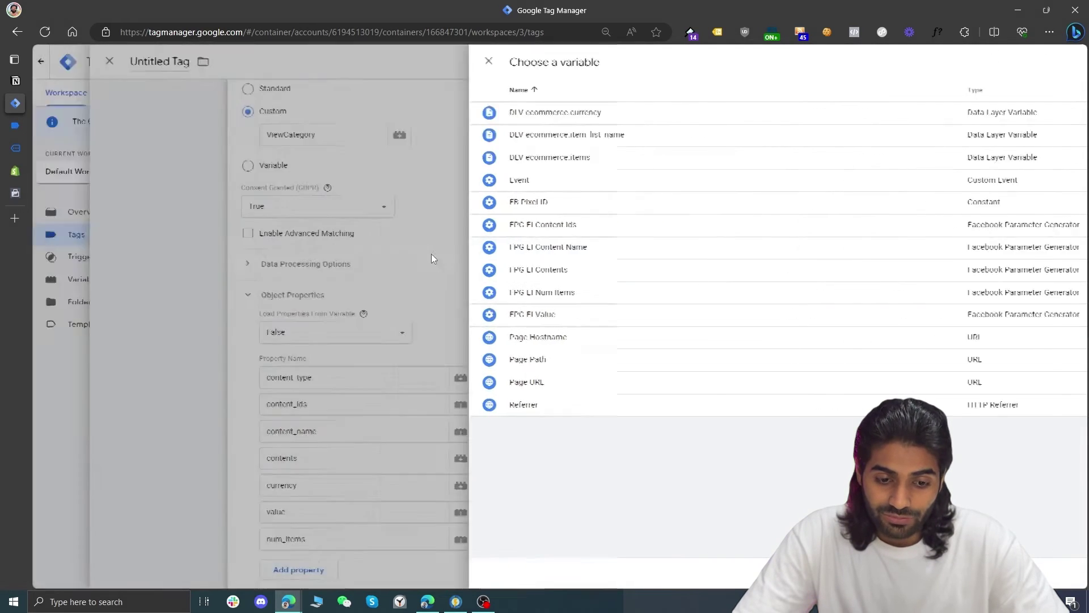
click(548, 246)
click(882, 457)
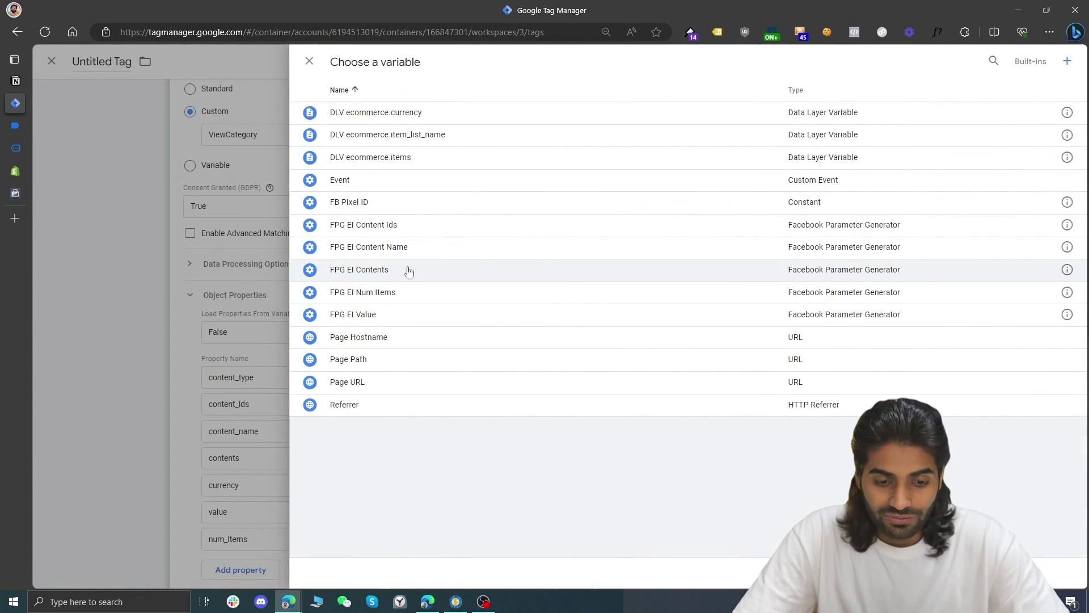
click(402, 274)
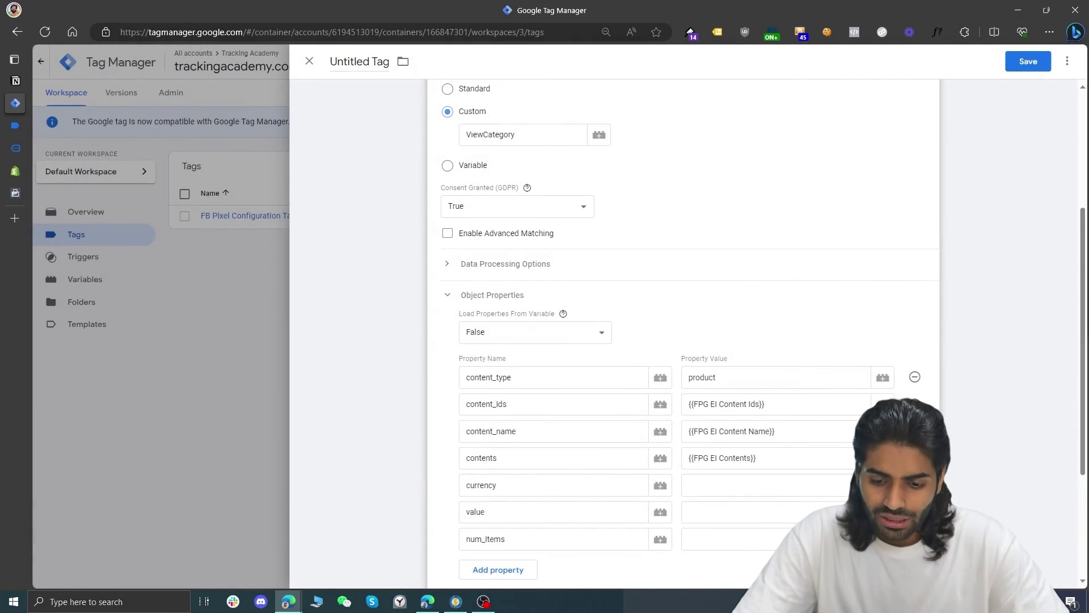
- Assign DLV ecommerce.currency to currency, FPG EI Value to value and FPG EI Num Items to num_items
click(883, 485)
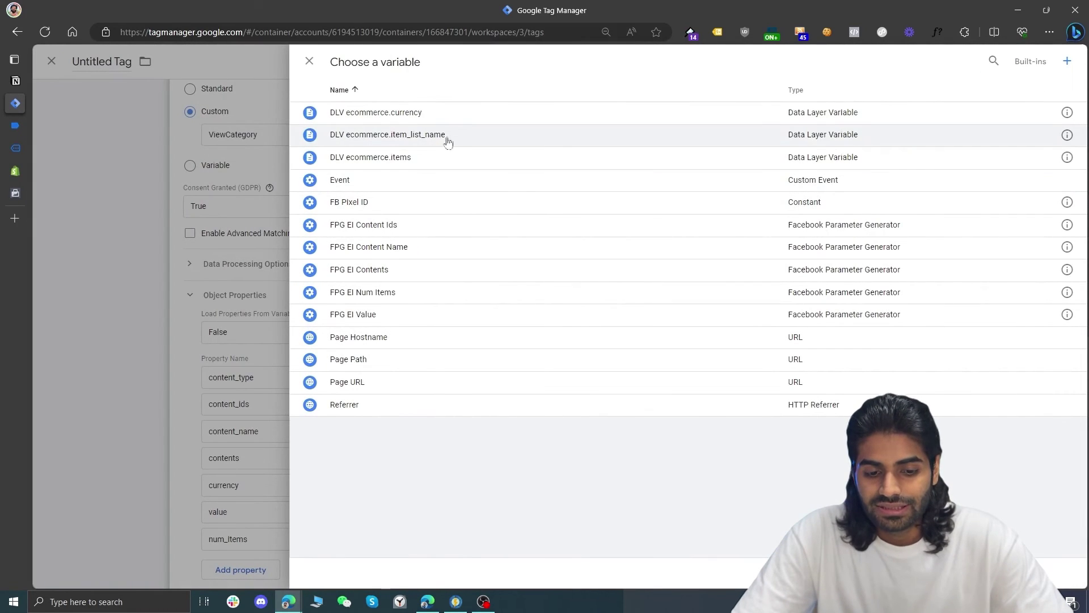
click(444, 117)
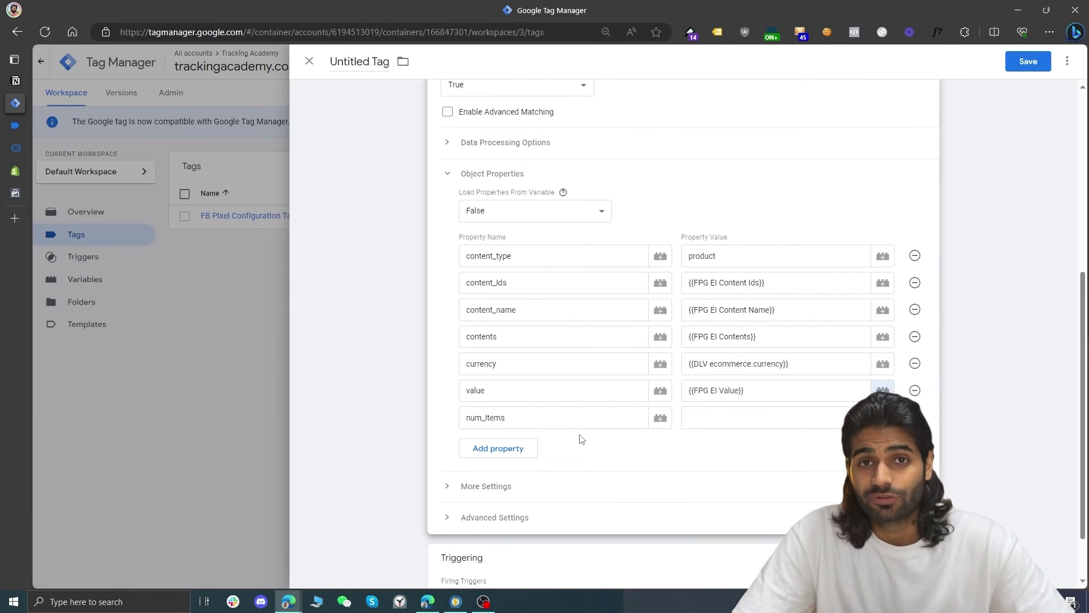
click(882, 417)
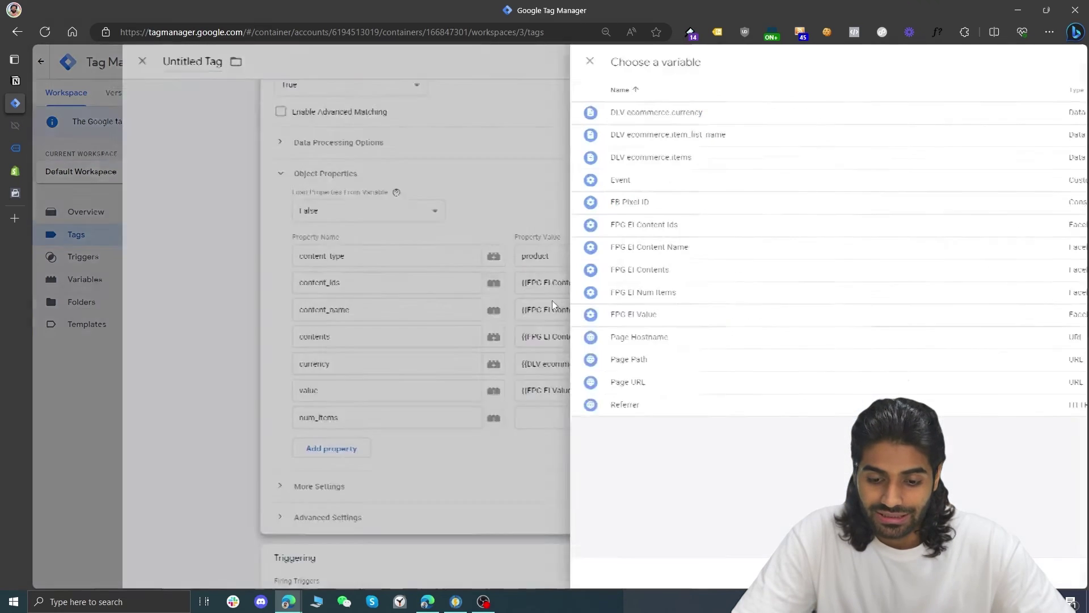
click(399, 292)
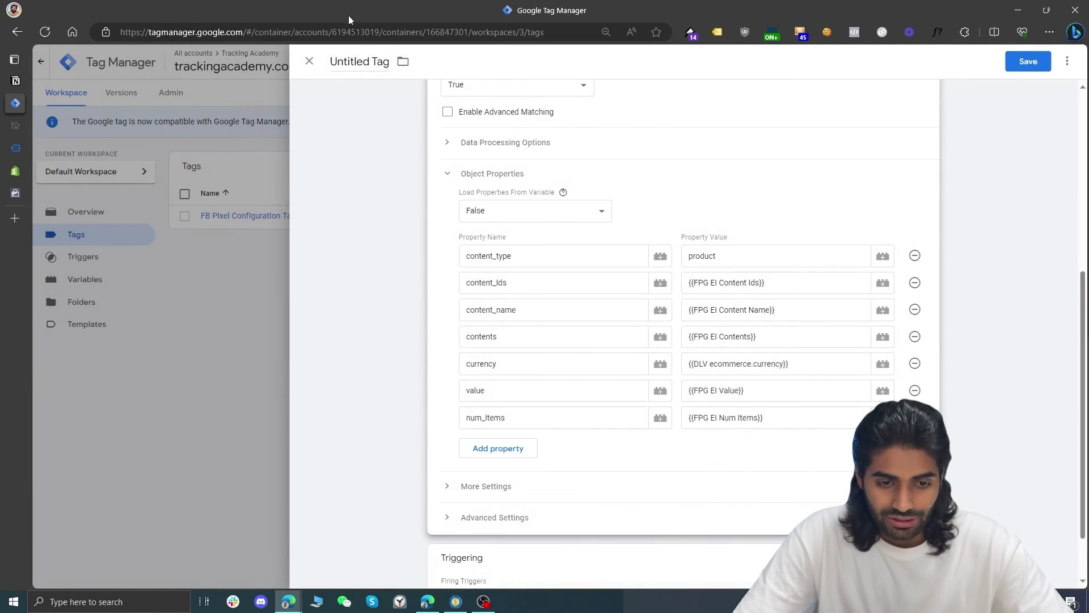
- Name the tag FB Pixel EEC ViewCategory and save it
click(359, 64)
text(FB )
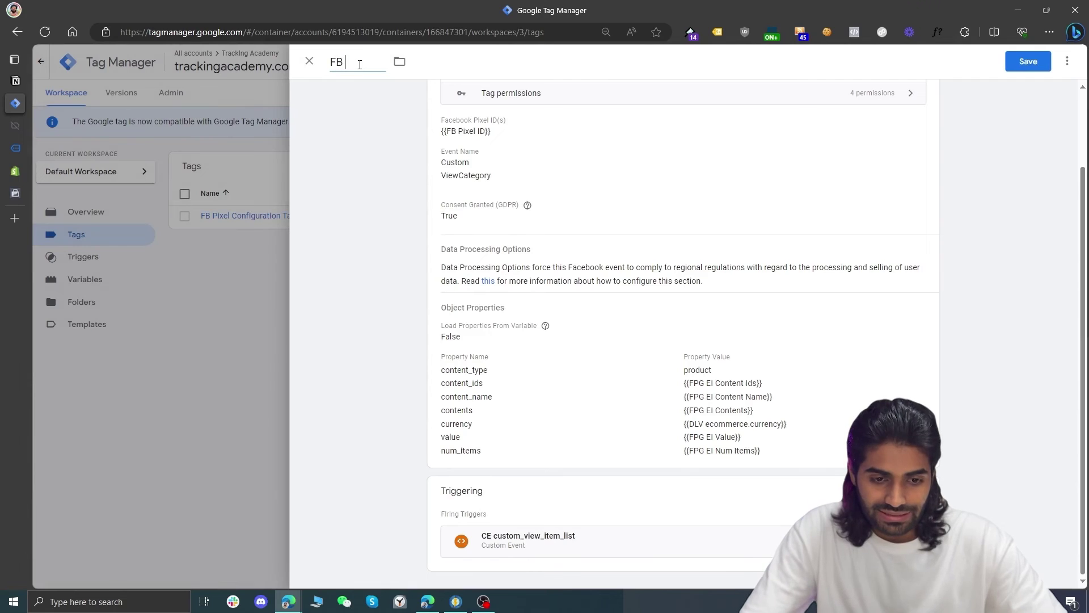
text(PIXE)
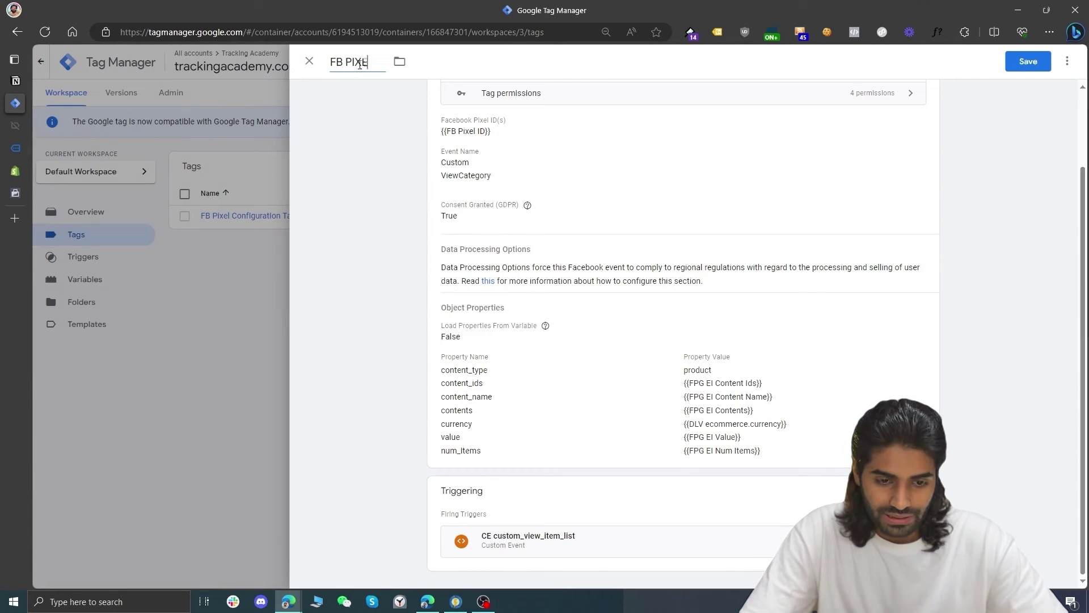
text(l EEC V)
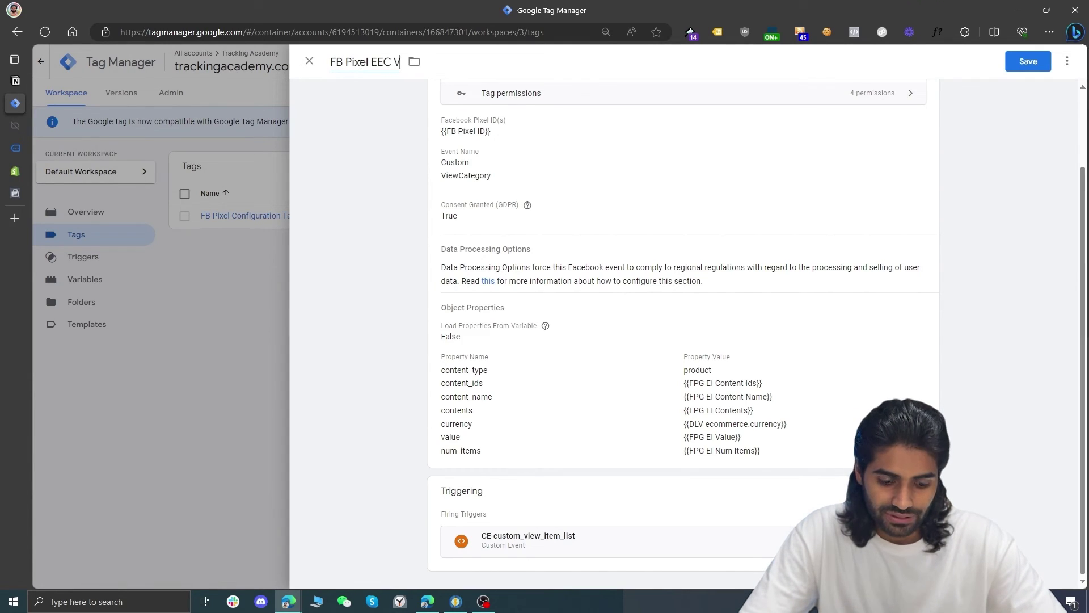
text(iewCategory)
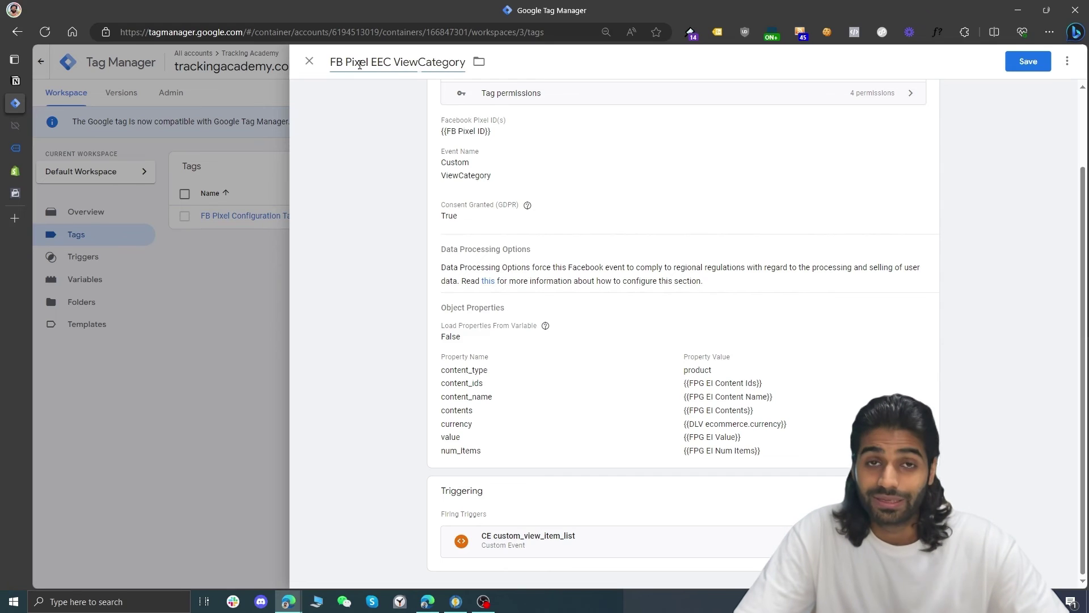
scroll(815, 243, up, 2)
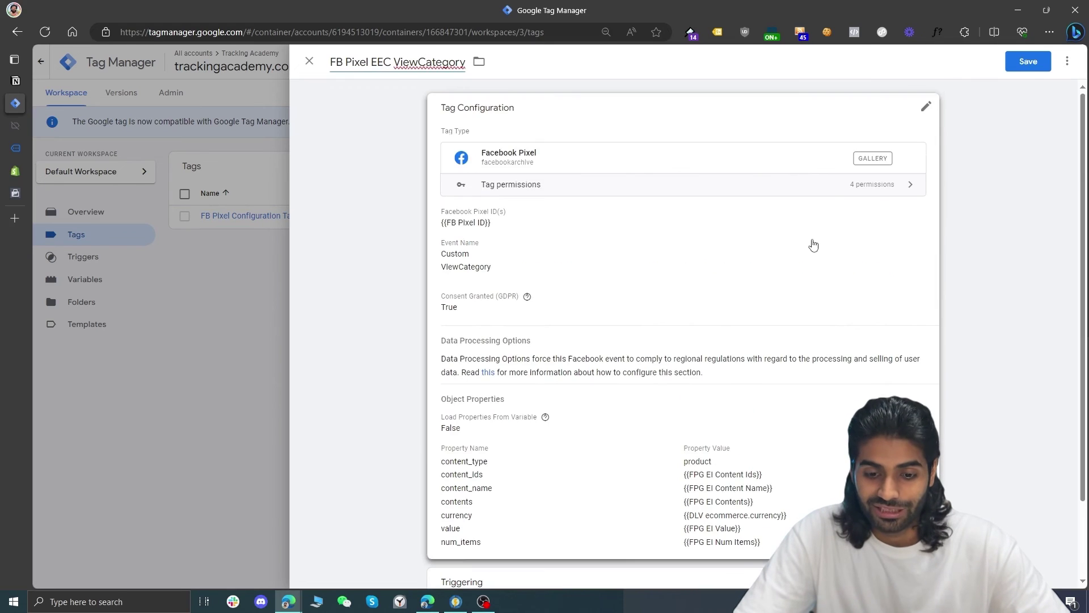
click(1033, 68)
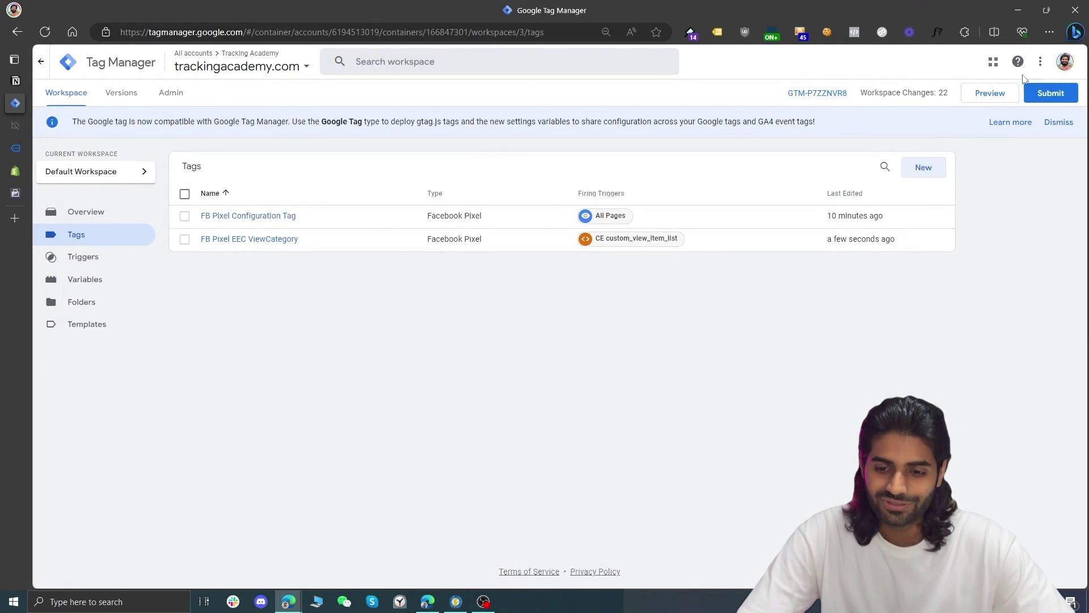
- Start the container preview, go to the store's Catalog page and open Meta Pixel Helper there
click(1004, 93)
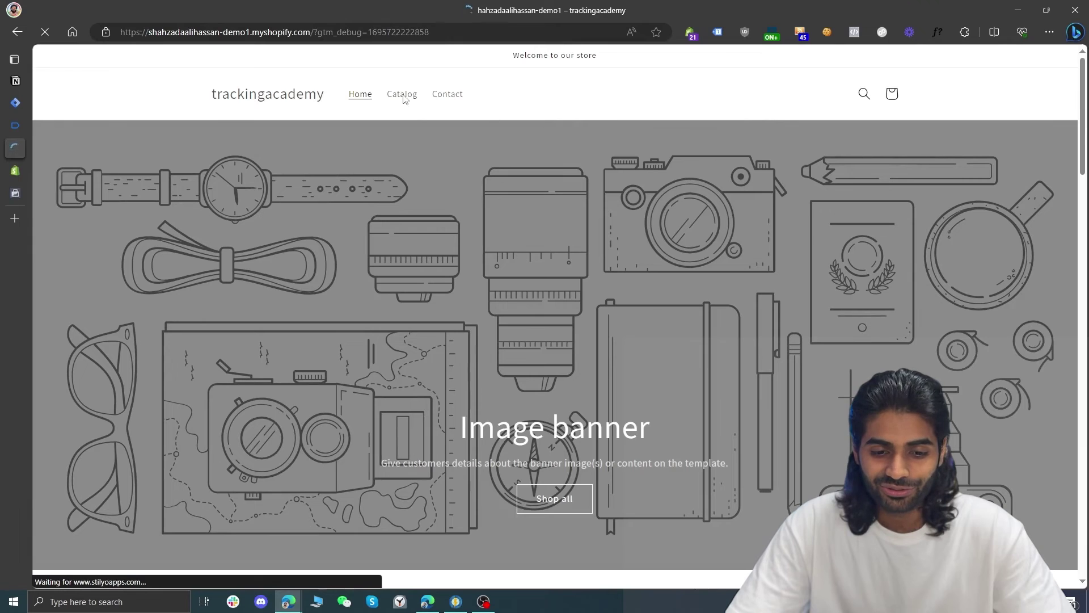
click(402, 94)
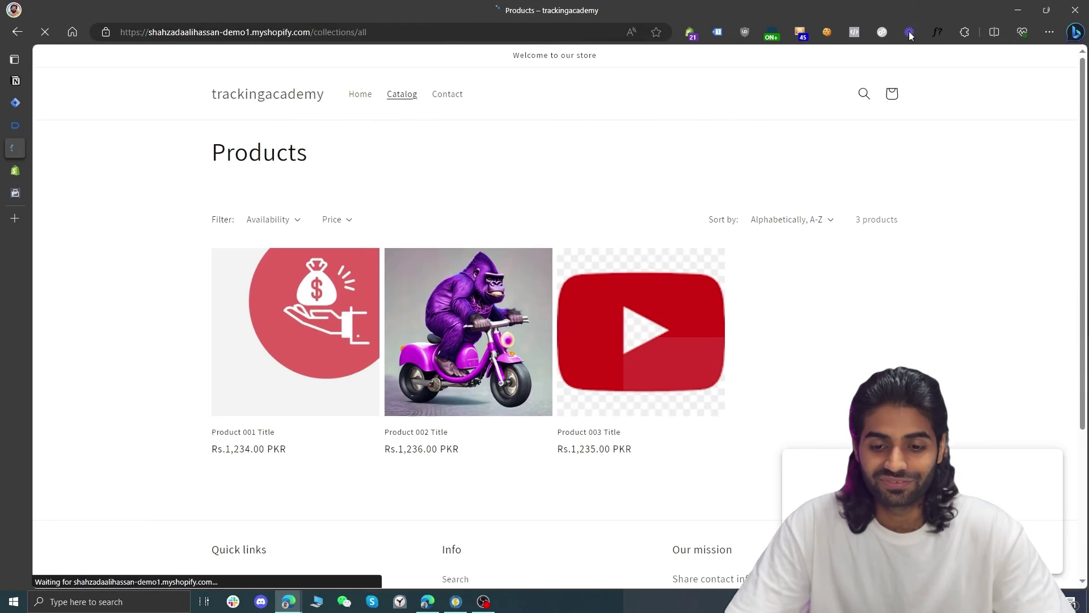
click(855, 32)
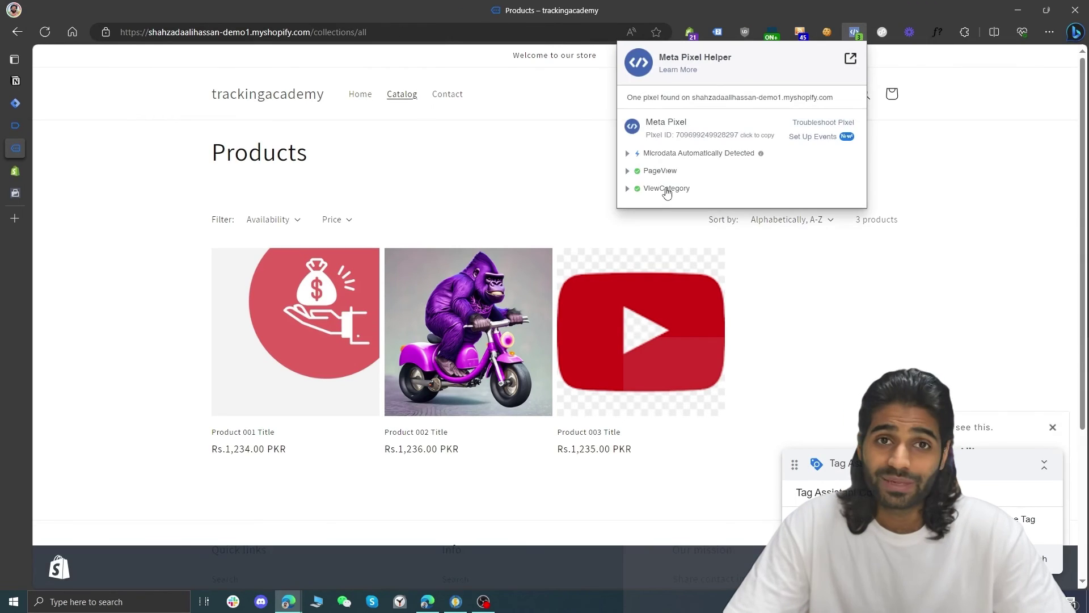
- Examine the ViewCategory event's parameters in Meta Pixel Helper, including the content_ids, content_name and contents values
click(666, 189)
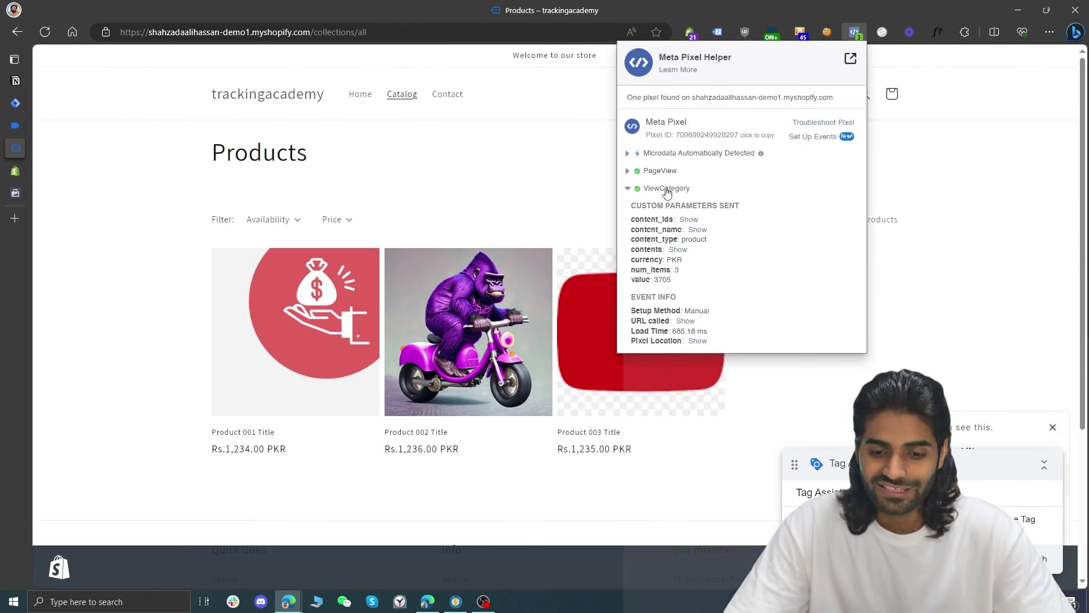
click(687, 220)
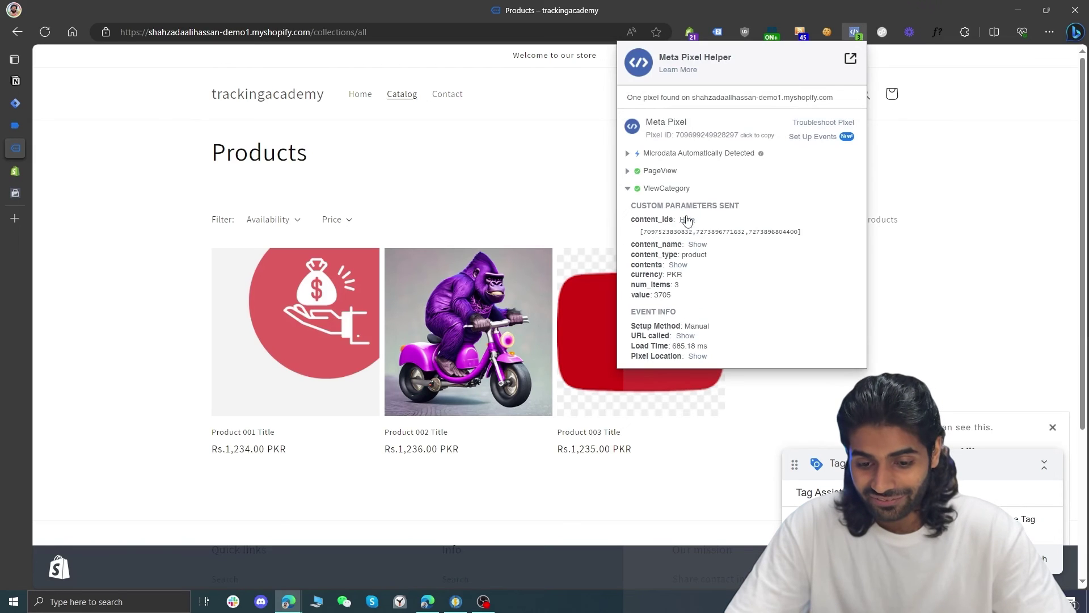
click(697, 245)
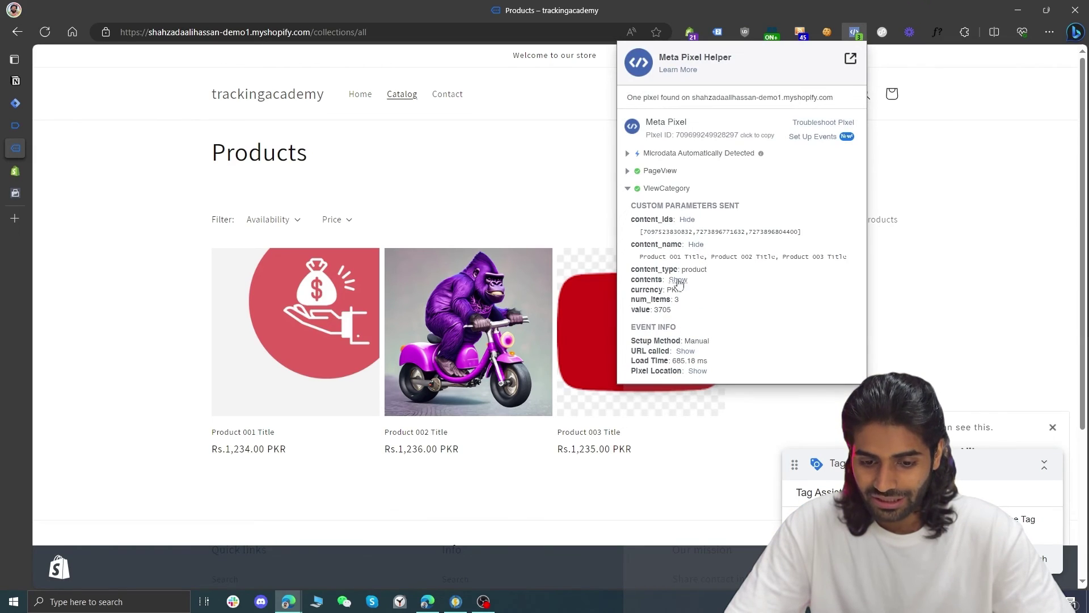
click(678, 281)
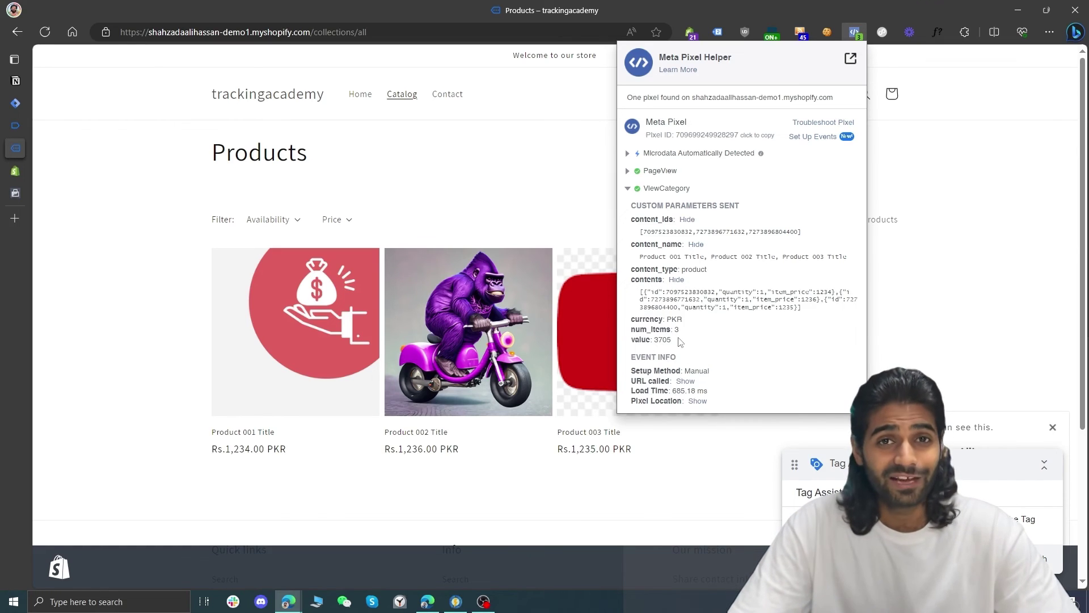
- Switch to Events Manager, show the TrackingAcademy dataset's Test events, and reload the store's Products page to send events
click(16, 193)
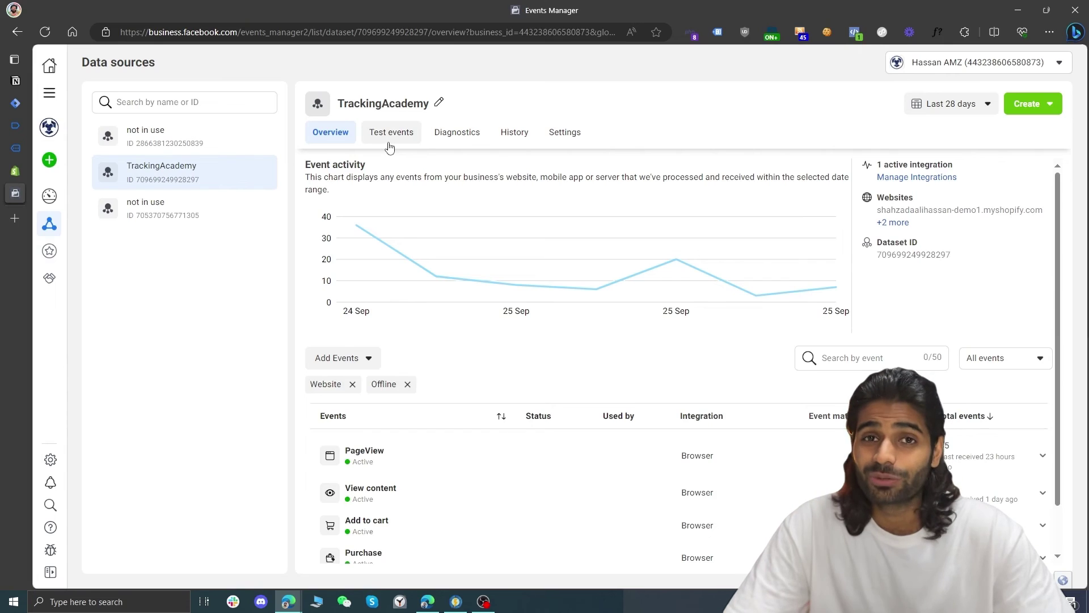
click(389, 142)
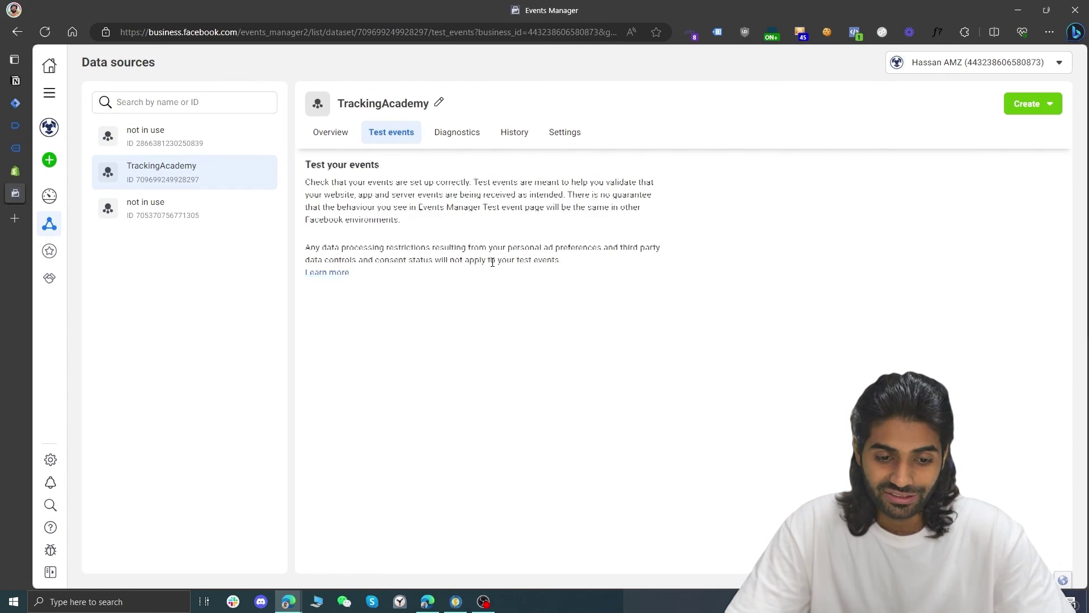
click(15, 148)
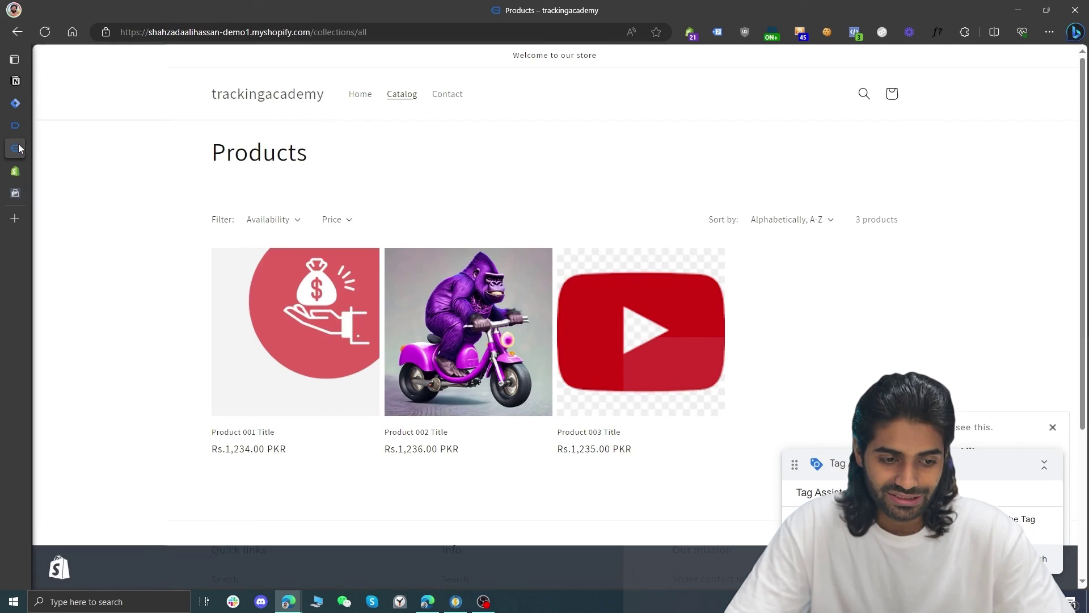
click(45, 31)
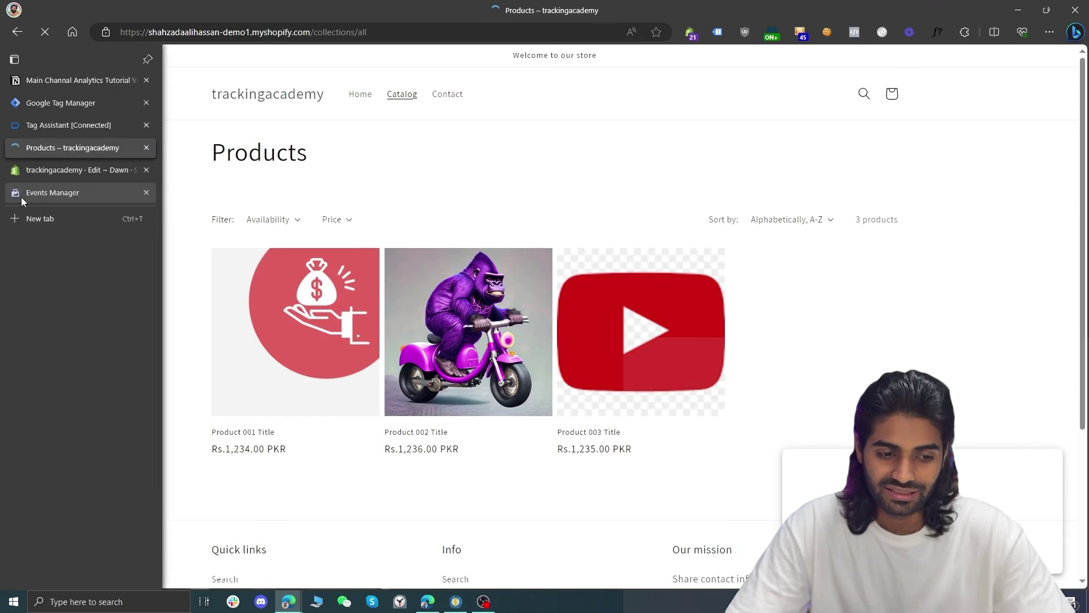
- Examine the full parameter list of the received ViewCategory event in the Events Manager test events
click(22, 193)
scroll(474, 417, down, 2)
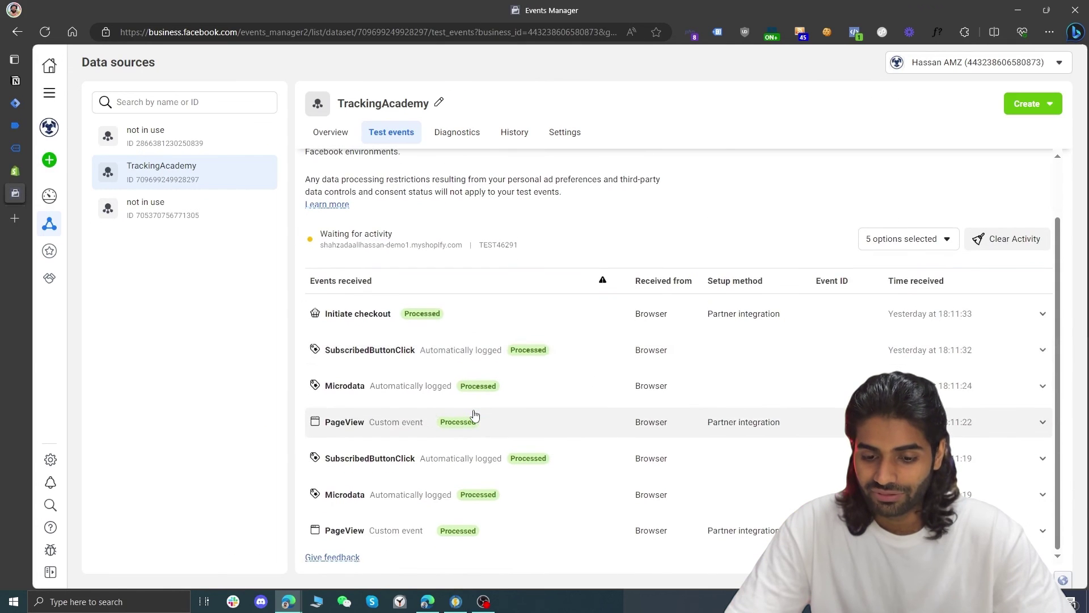
click(394, 303)
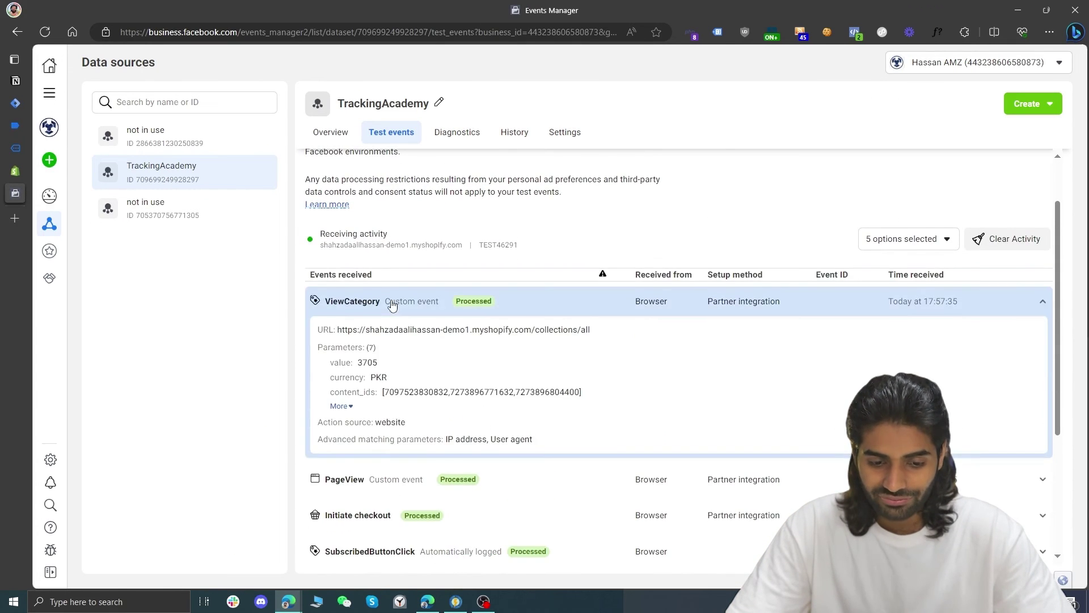
click(341, 407)
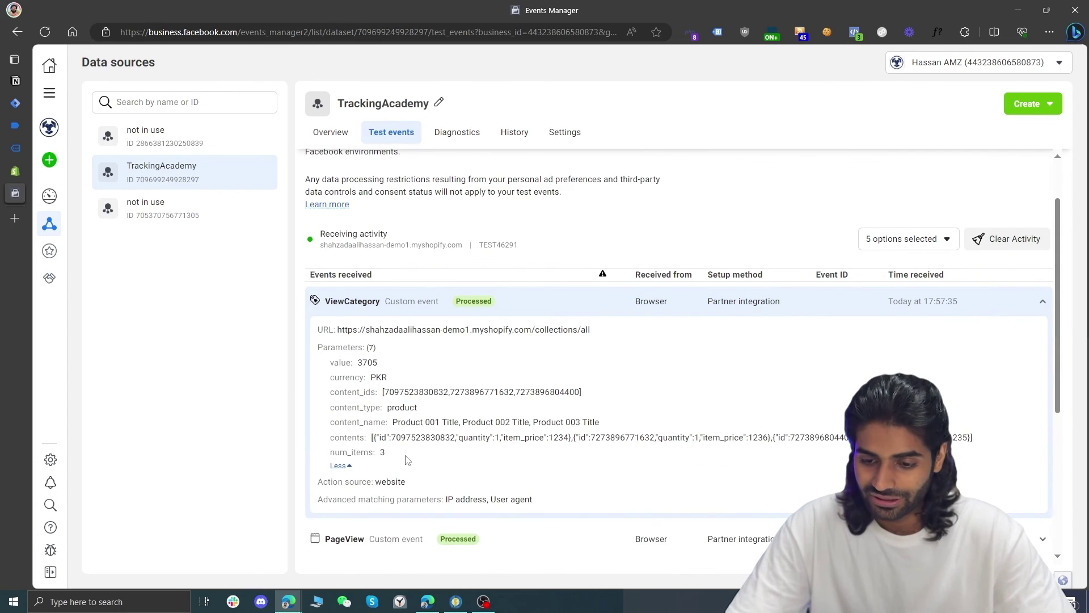
scroll(1074, 301, down, 5)
scroll(1074, 302, up, 6)
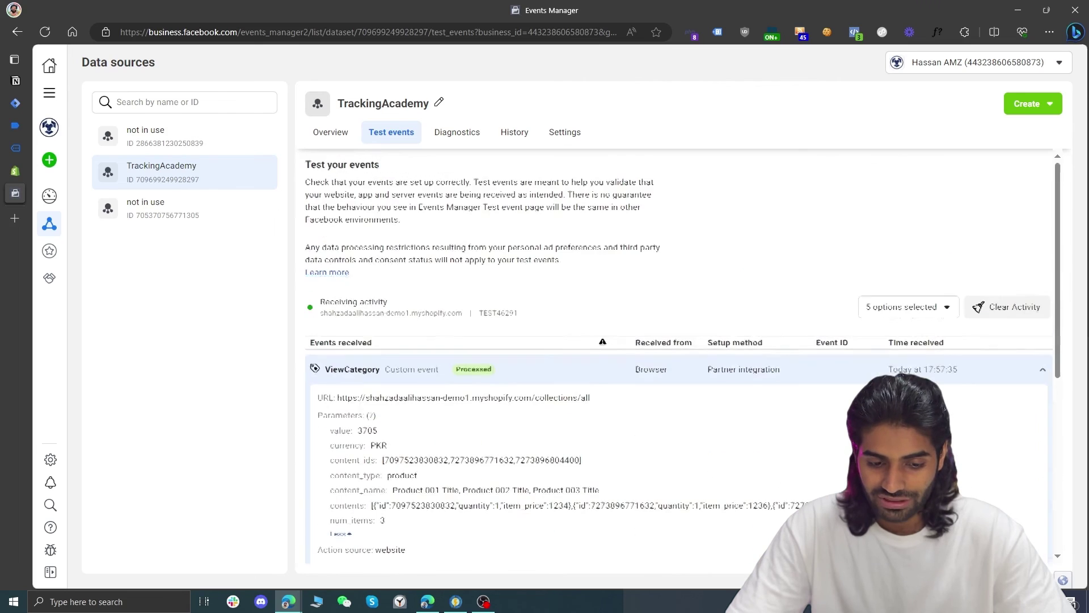
- Clear the test event activity in Events Manager and reload the store's Products page
click(1008, 312)
click(689, 271)
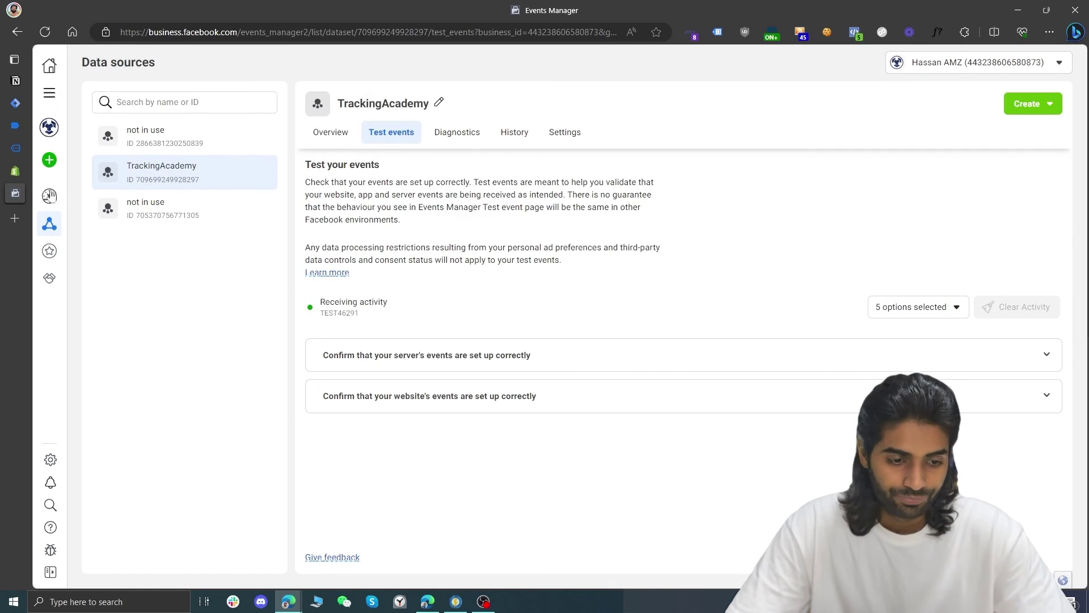
click(15, 148)
click(45, 31)
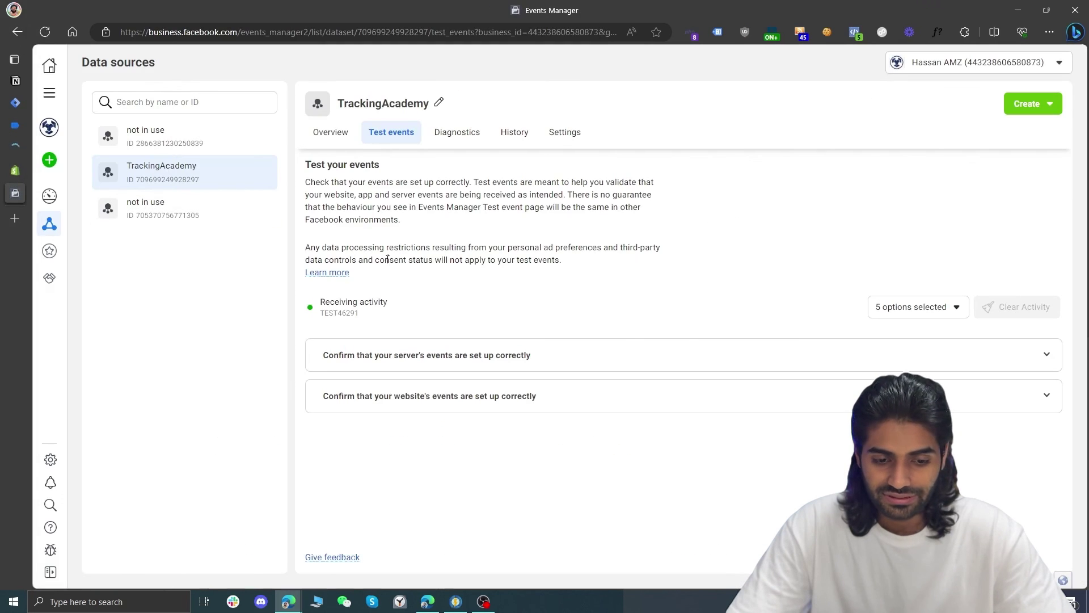
- Switch to Google Tag Manager and publish the workspace changes under a version name of the author's name in square brackets followed by "FB ViewCategory Event"
click(19, 187)
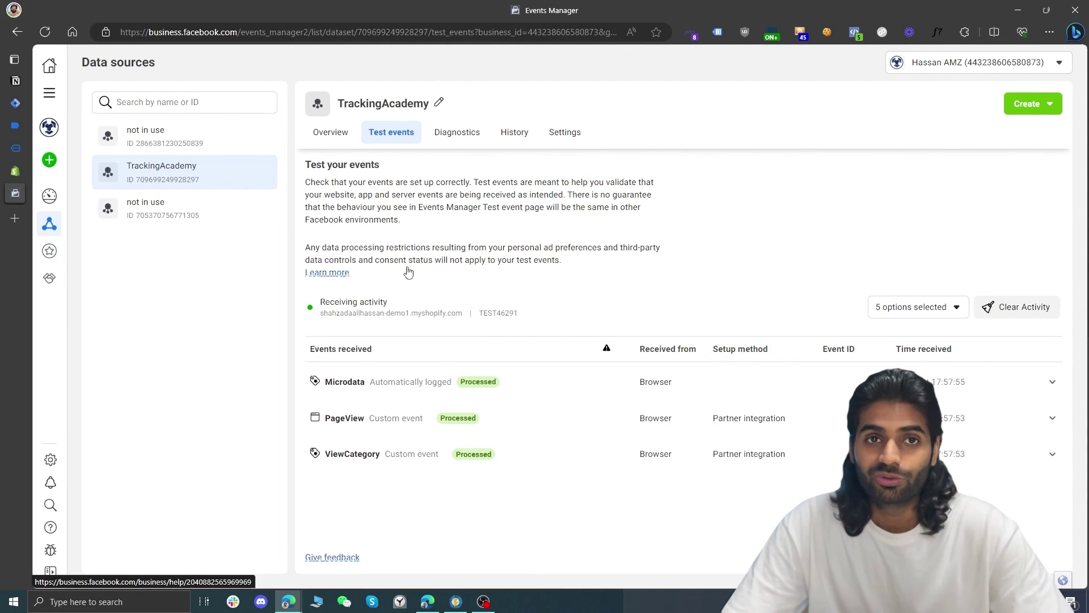
click(16, 103)
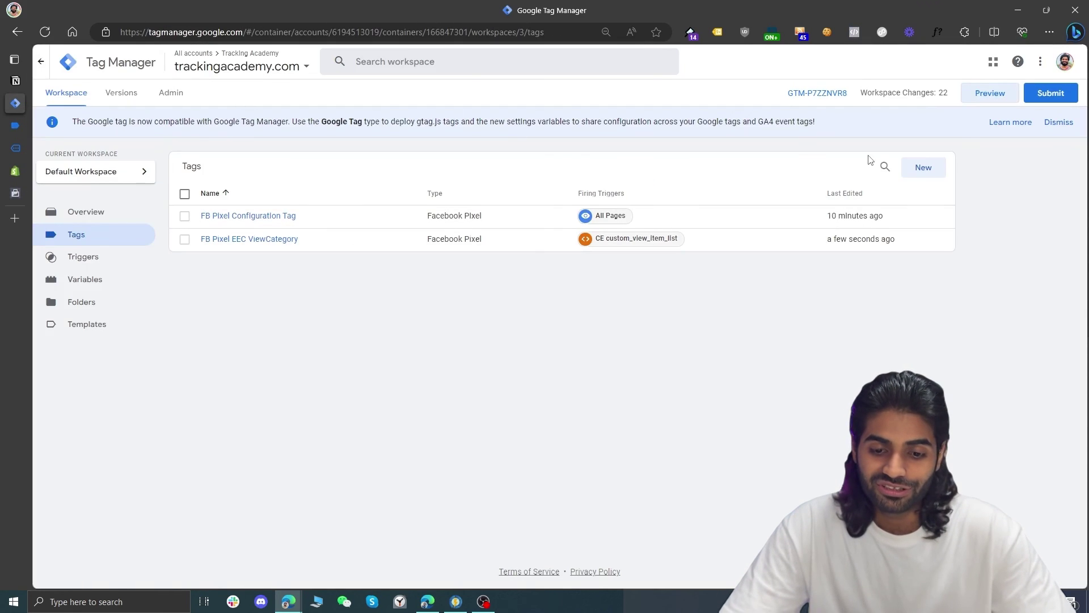
click(1050, 93)
click(494, 193)
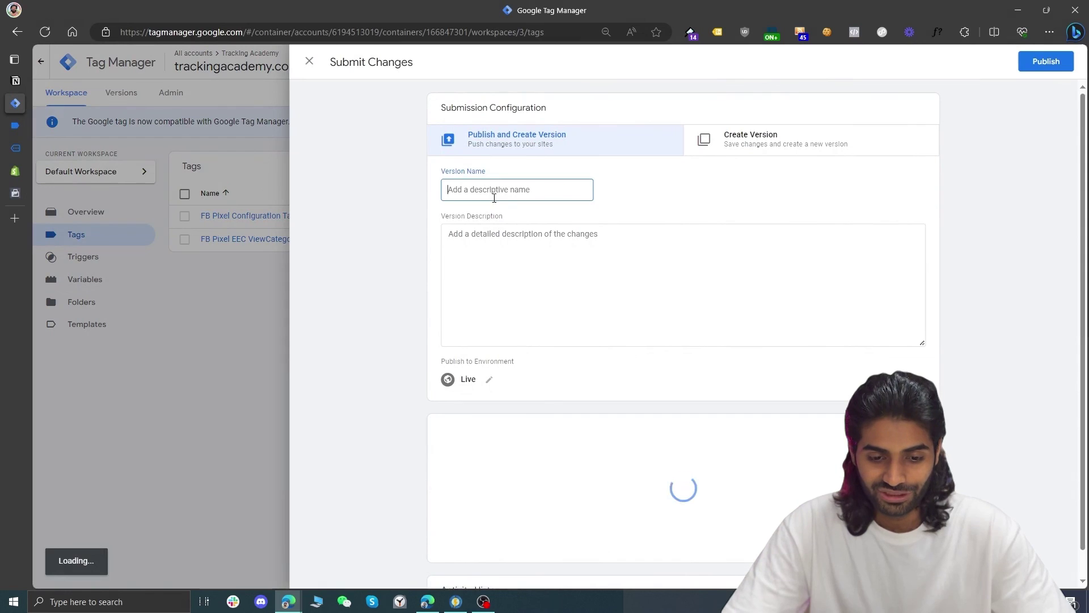
text([ShahzadaAliHassan] FB)
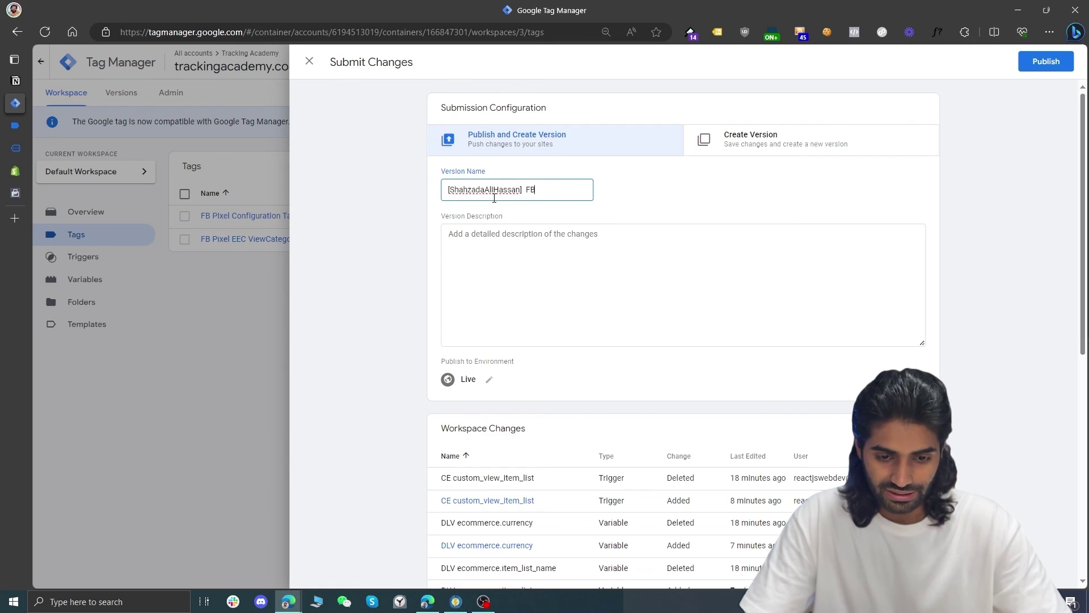
text(ViewCate)
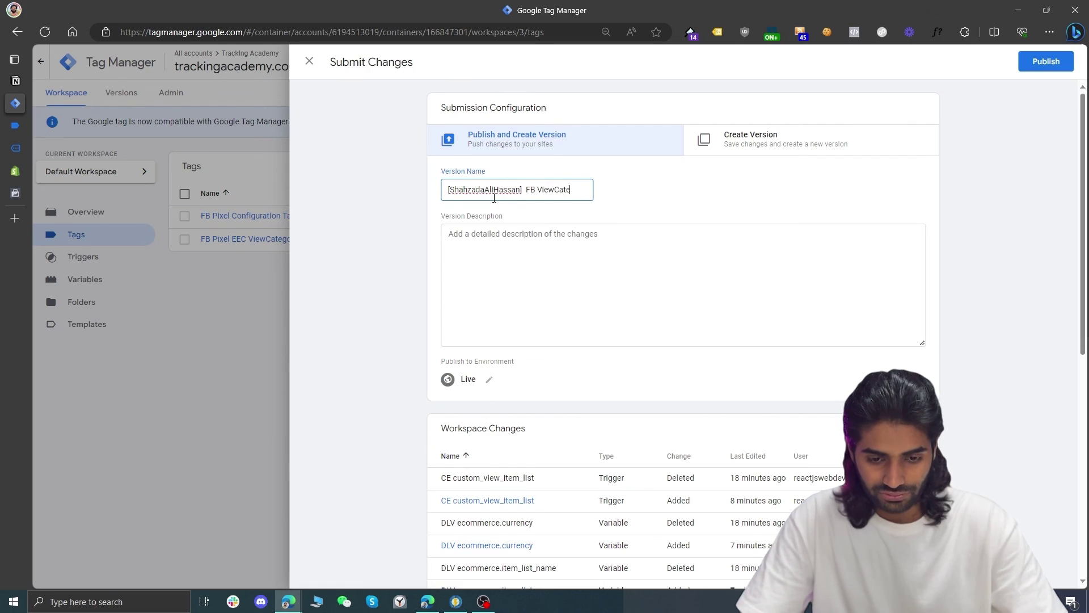
text(ory Event)
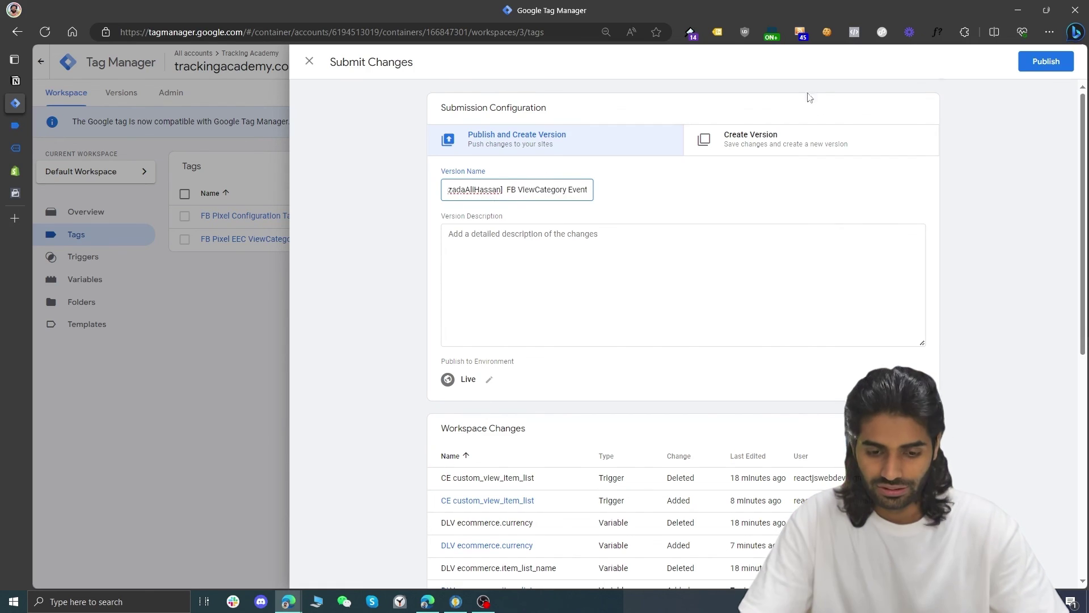
click(1045, 61)
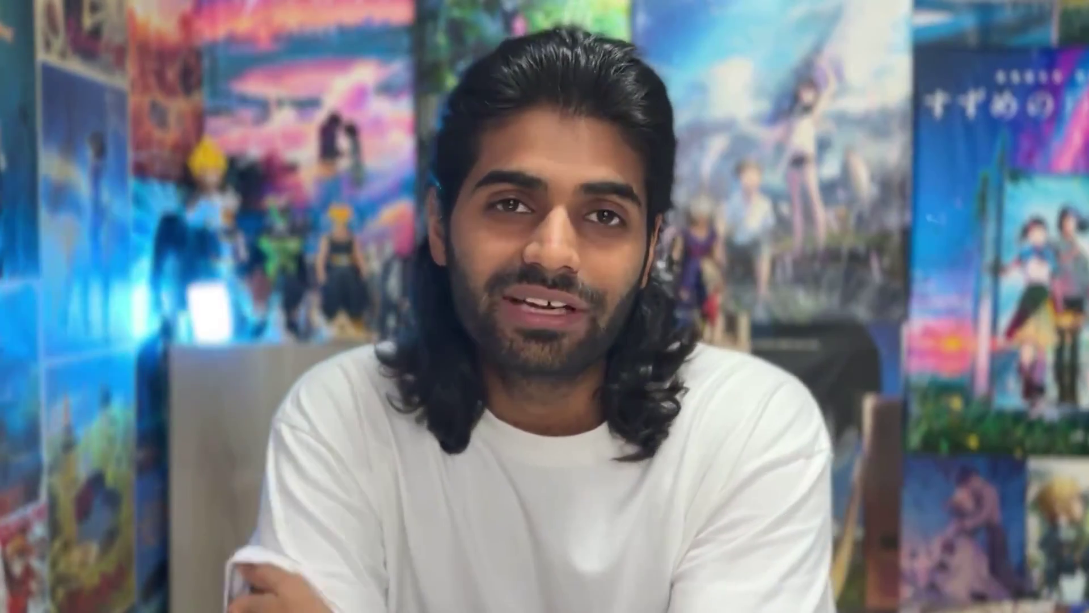